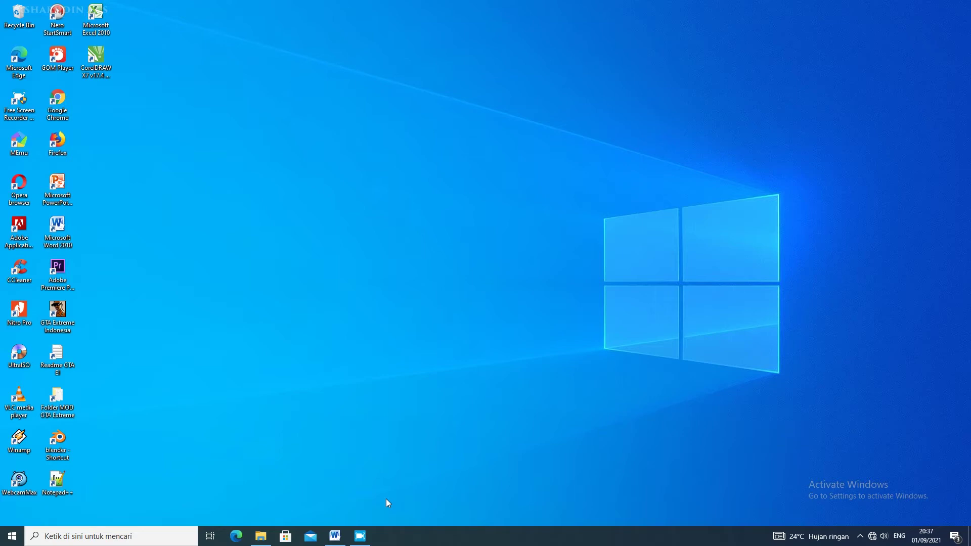
Step: Switch to the open Microsoft Word document containing the sample paragraph
{"action": "left_click", "coordinate": [333, 537]}
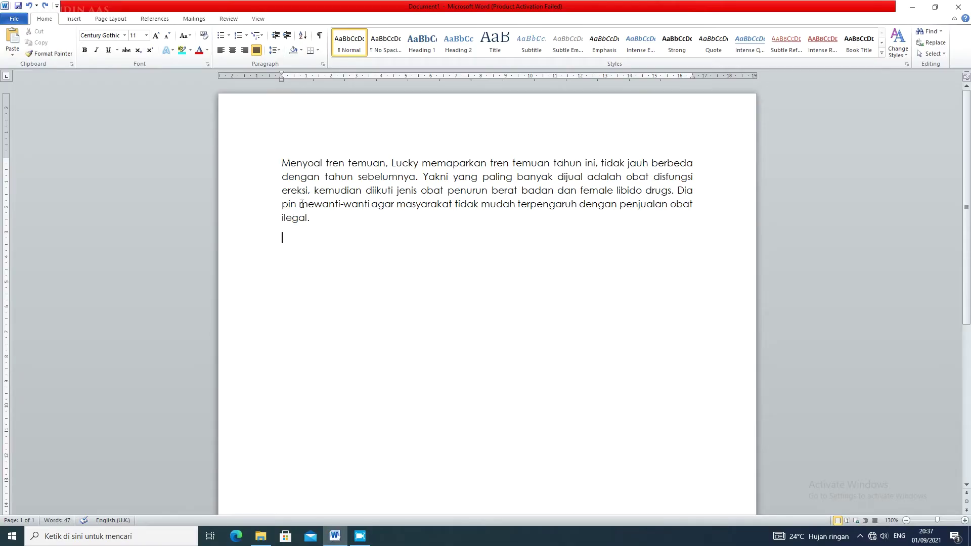
{"action": "left_click_drag", "start_coordinate": [327, 221], "coordinate": [264, 167]}
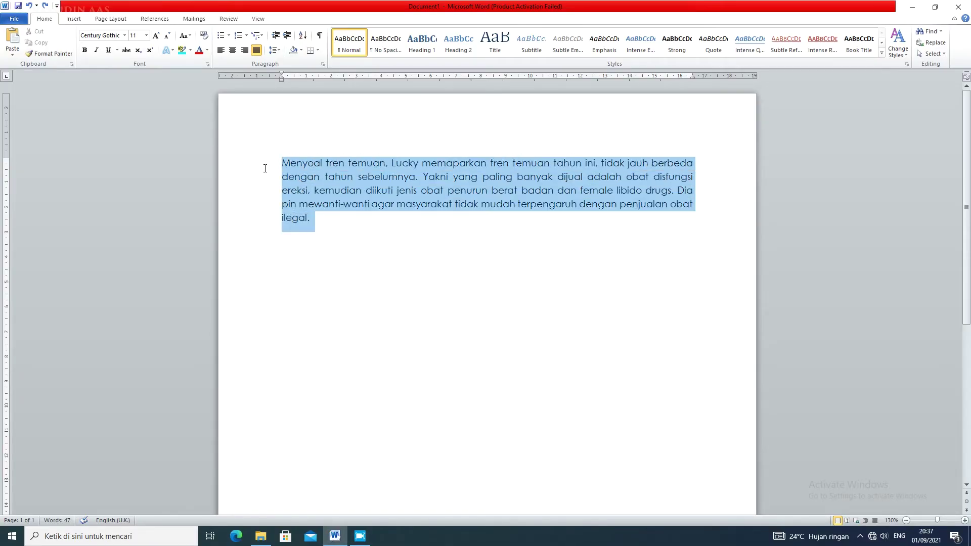
{"action": "left_click", "coordinate": [339, 219]}
{"action": "left_click_drag", "start_coordinate": [339, 218], "coordinate": [278, 173]}
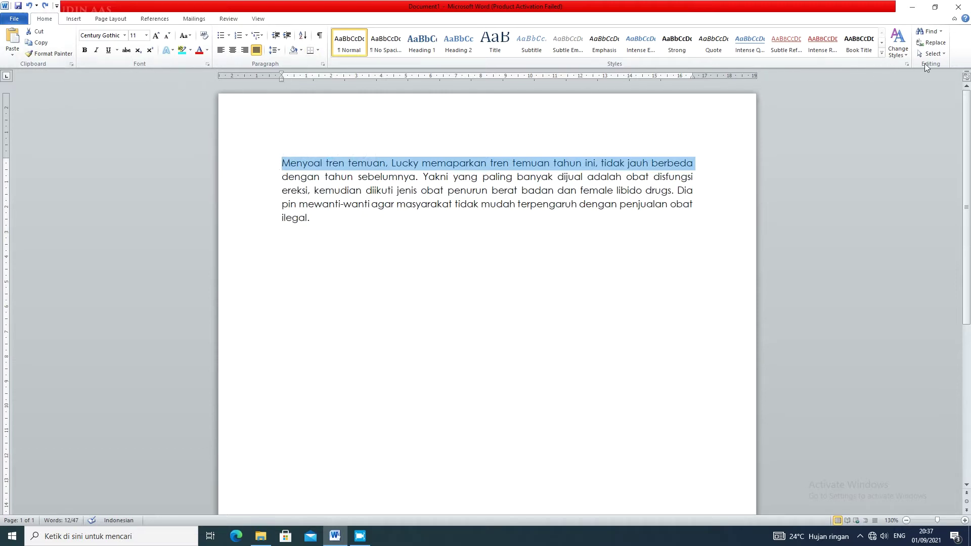
{"action": "left_click", "coordinate": [320, 217]}
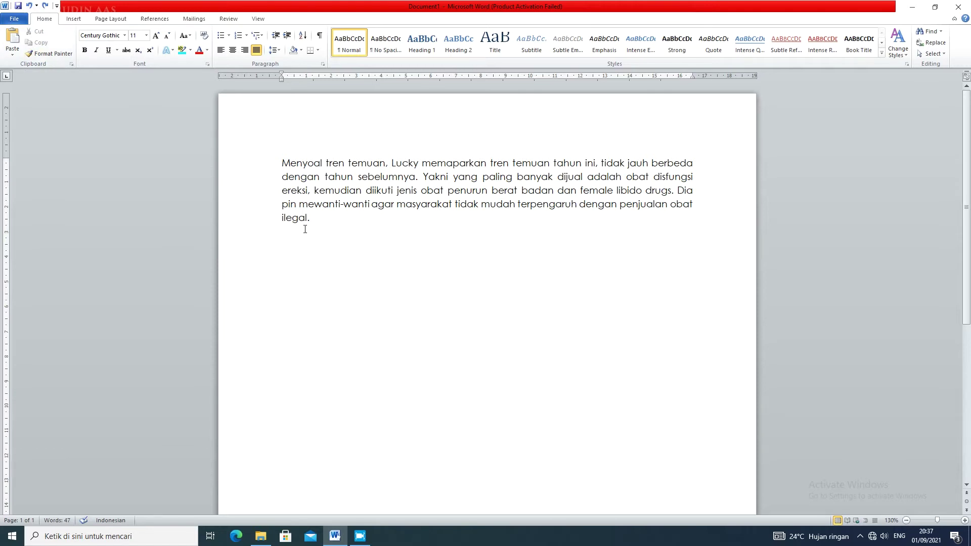
Step: Copy the whole paragraph and paste a duplicate below it, separated by an empty line
{"action": "left_click_drag", "start_coordinate": [316, 221], "coordinate": [270, 170]}
{"action": "key", "text": "ctrl+c"}
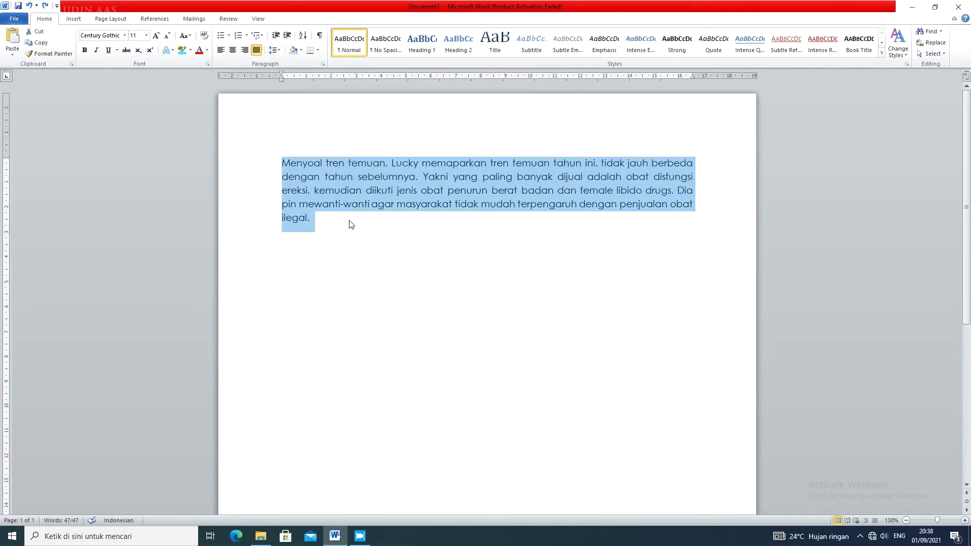
{"action": "left_click", "coordinate": [349, 222]}
{"action": "key", "text": "Return"}
{"action": "key", "text": "Return"}
{"action": "key", "text": "ctrl+v"}
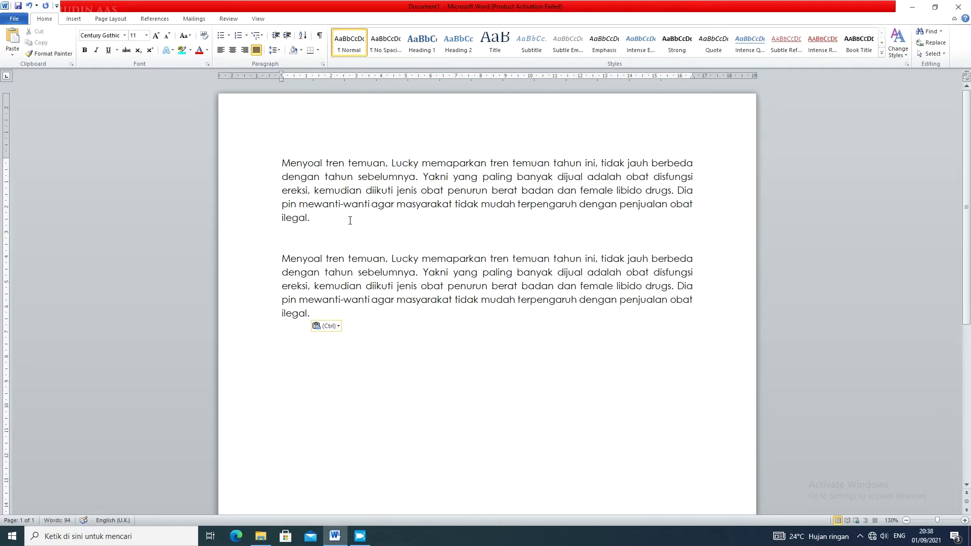
Step: Make the first paragraph bold and highlight its text in turquoise
{"action": "left_click_drag", "start_coordinate": [320, 220], "coordinate": [264, 163]}
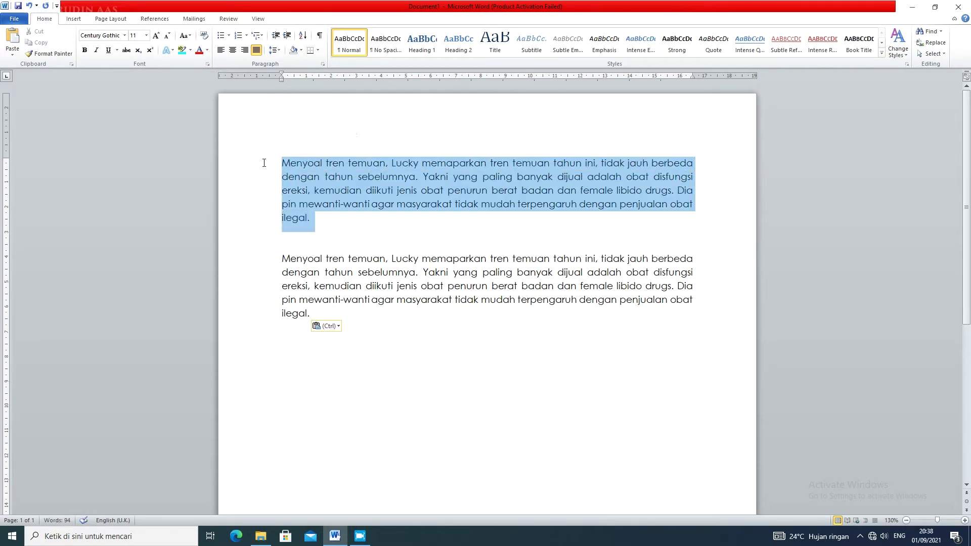
{"action": "left_click", "coordinate": [84, 51]}
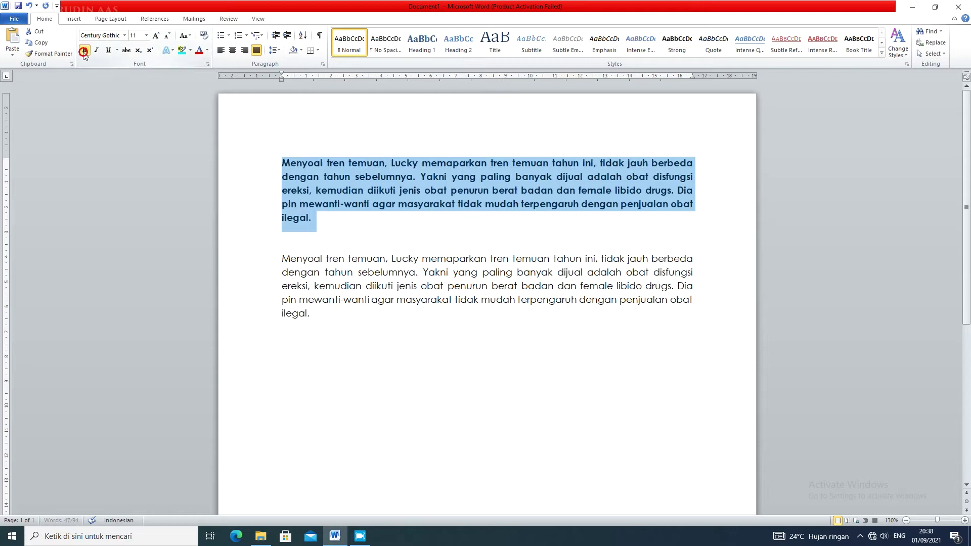
{"action": "left_click", "coordinate": [362, 224]}
{"action": "left_click_drag", "start_coordinate": [328, 217], "coordinate": [268, 163]}
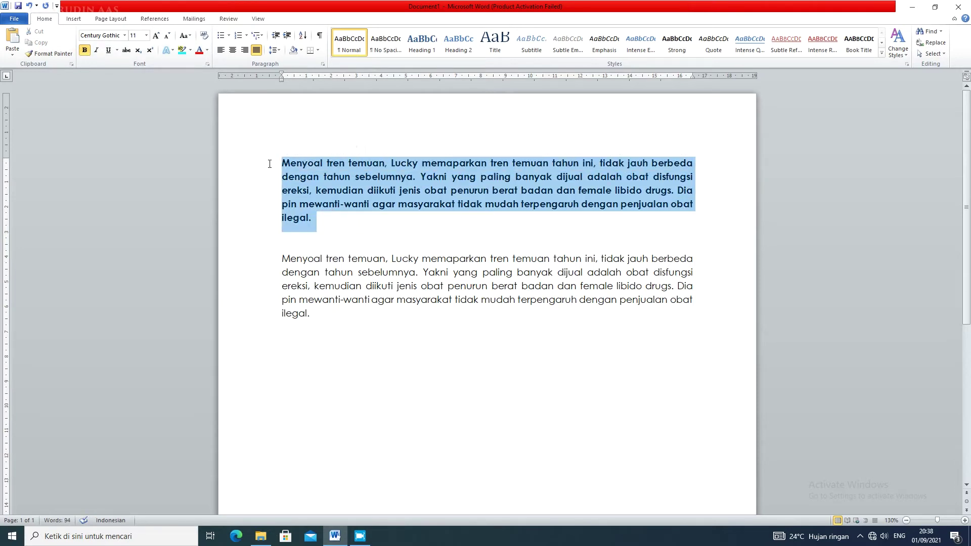
{"action": "left_click", "coordinate": [185, 51]}
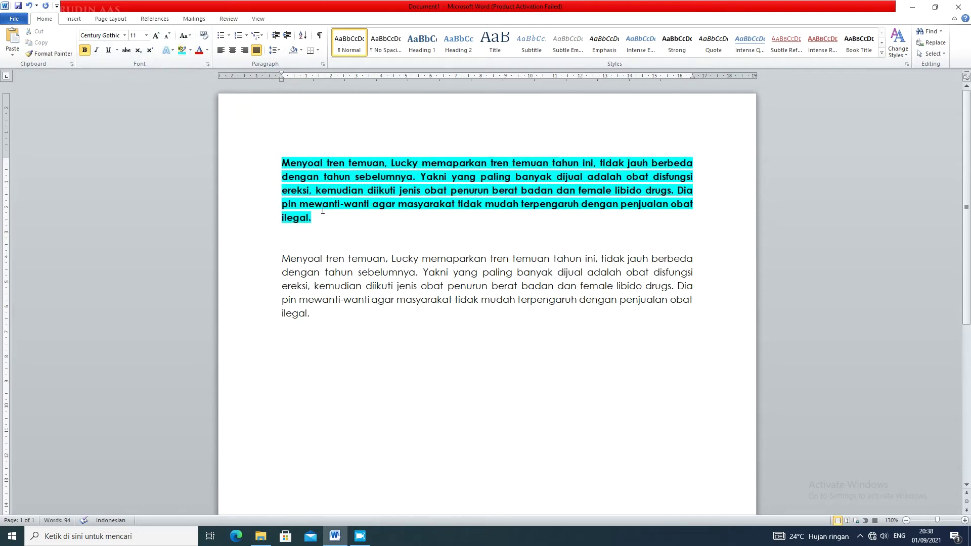
Step: Copy the first paragraph's formatting onto the second paragraph with Format Painter
{"action": "left_click", "coordinate": [49, 54]}
{"action": "left_click", "coordinate": [321, 219]}
{"action": "left_click_drag", "start_coordinate": [321, 219], "coordinate": [278, 167]}
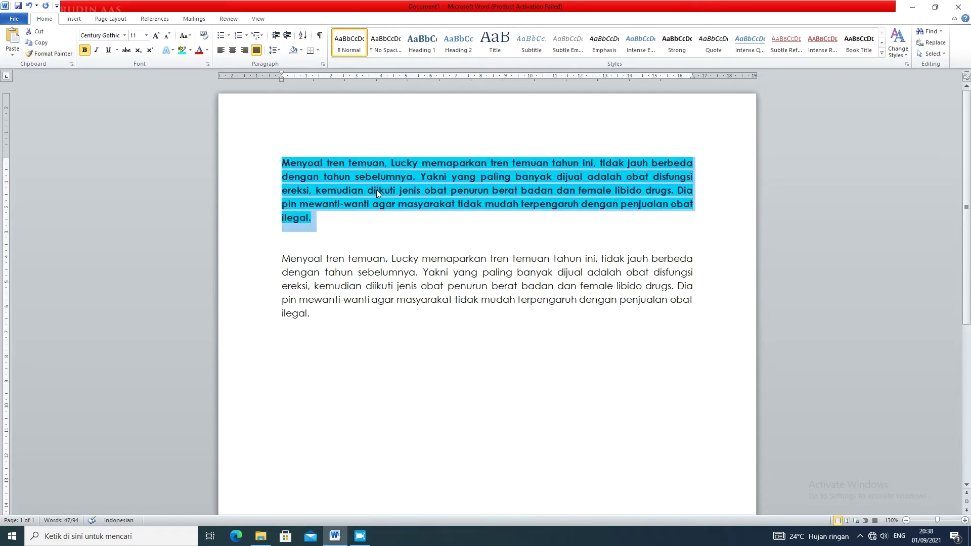
{"action": "left_click", "coordinate": [53, 54]}
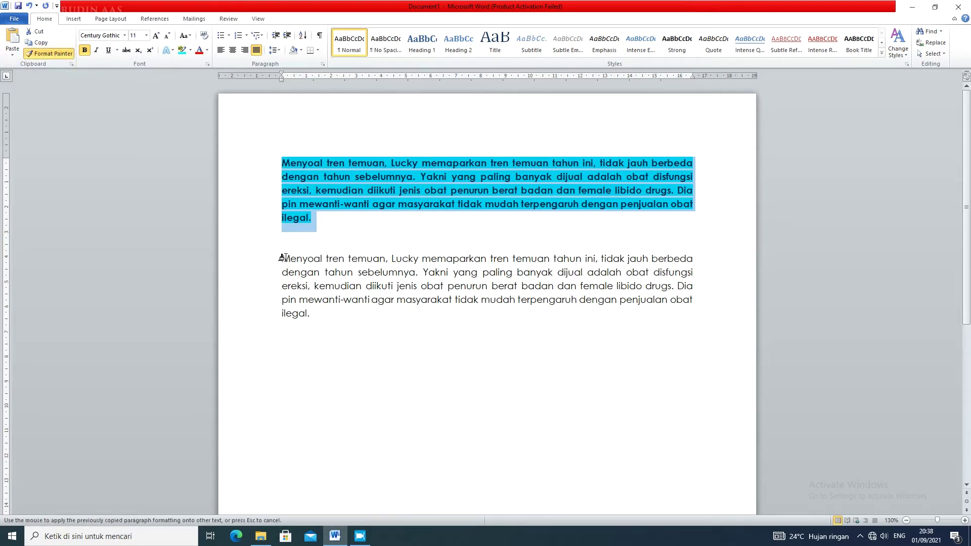
{"action": "mouse_move", "coordinate": [282, 258]}
{"action": "left_mouse_down"}
{"action": "mouse_move", "coordinate": [351, 271]}
{"action": "mouse_move", "coordinate": [376, 285]}
{"action": "mouse_move", "coordinate": [389, 309]}
{"action": "left_mouse_up"}
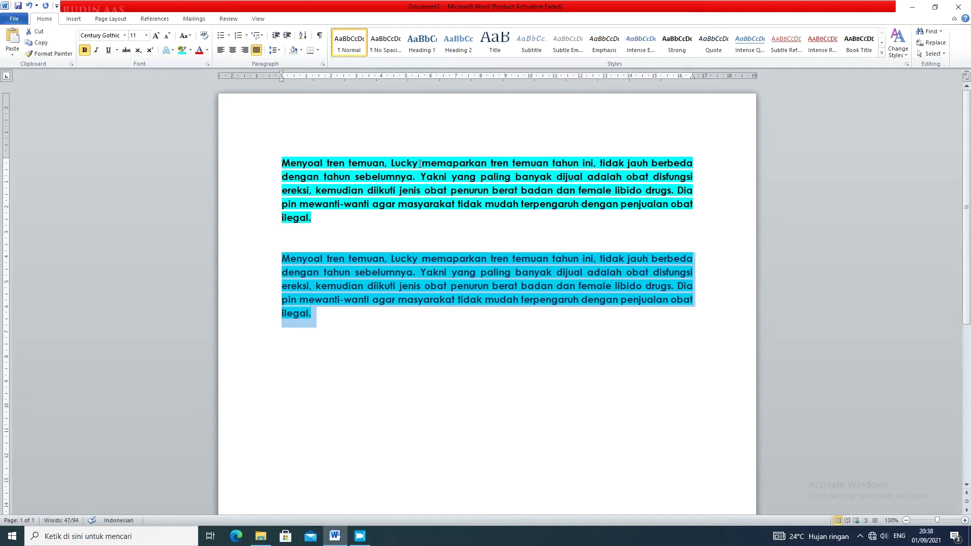
Step: Undo the bold and highlight formatting together with the pasted duplicate paragraph, and remove the leftover empty line
{"action": "key", "text": "ctrl+z"}
{"action": "key", "text": "ctrl+z"}
{"action": "key", "text": "ctrl+z"}
{"action": "key", "text": "ctrl+z"}
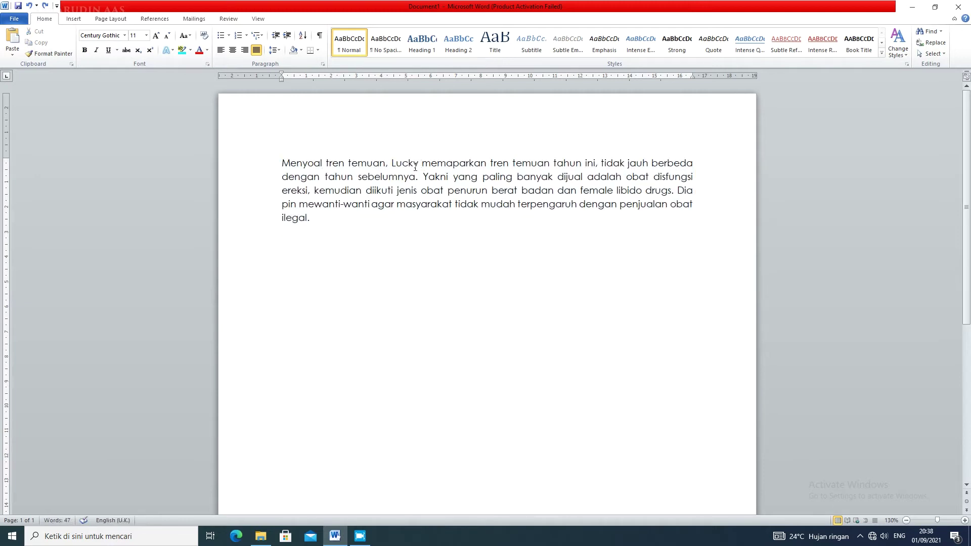
{"action": "key", "text": "BackSpace"}
Step: Copy the paragraph, paste a duplicate on a new line directly below it, and undo the paste
{"action": "left_click_drag", "start_coordinate": [325, 218], "coordinate": [281, 165]}
{"action": "key", "text": "ctrl+c"}
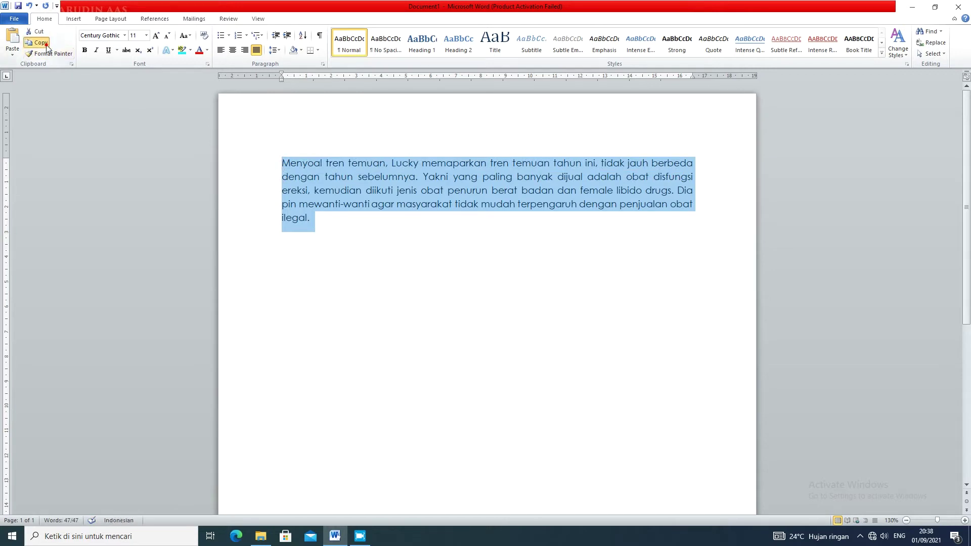
{"action": "left_click", "coordinate": [348, 218]}
{"action": "key", "text": "Return"}
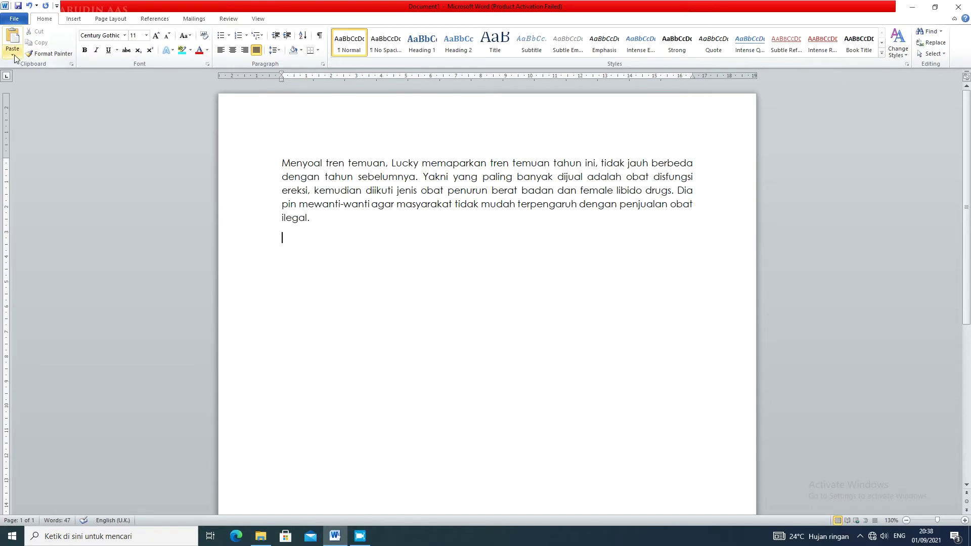
{"action": "left_click", "coordinate": [13, 40]}
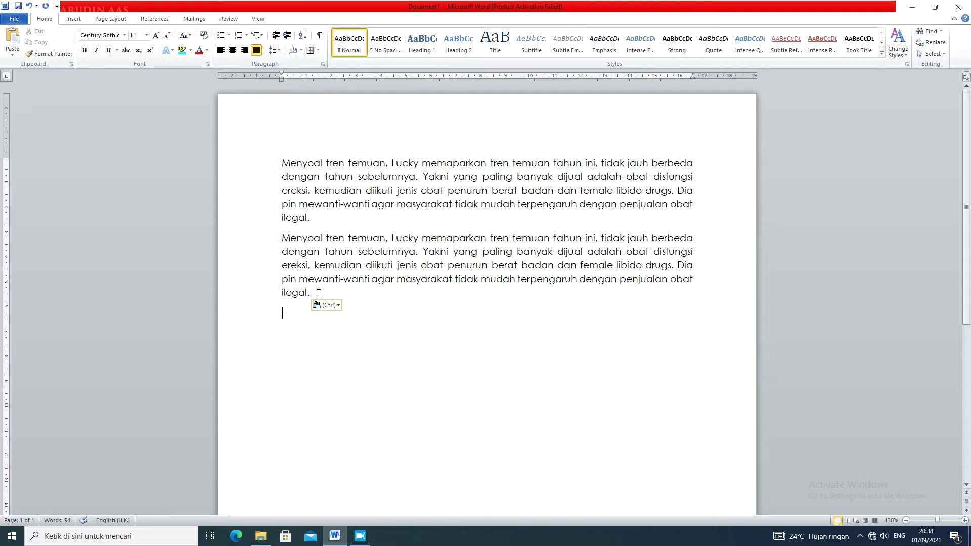
{"action": "key", "text": "ctrl+z"}
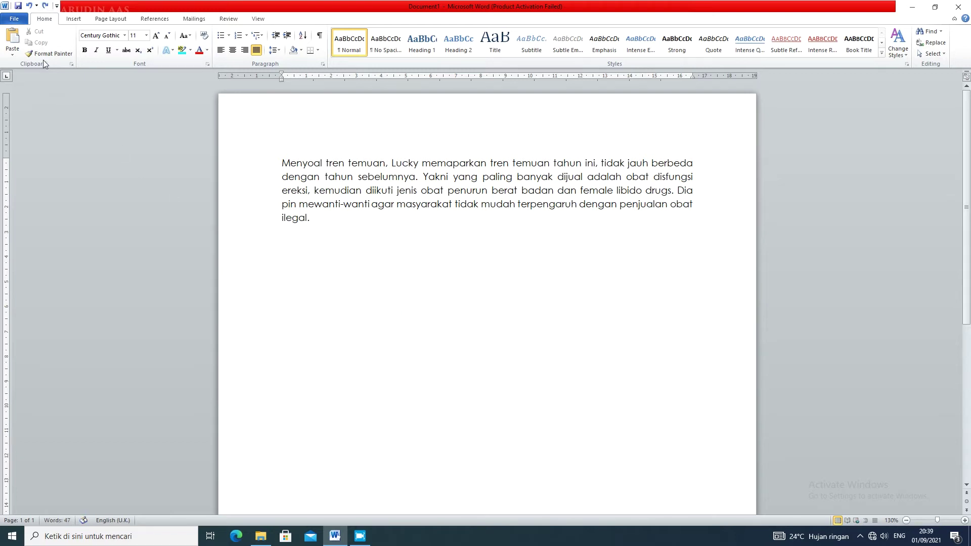
Step: Cut the whole paragraph and paste it several lines lower on the page
{"action": "left_click_drag", "start_coordinate": [316, 219], "coordinate": [267, 165]}
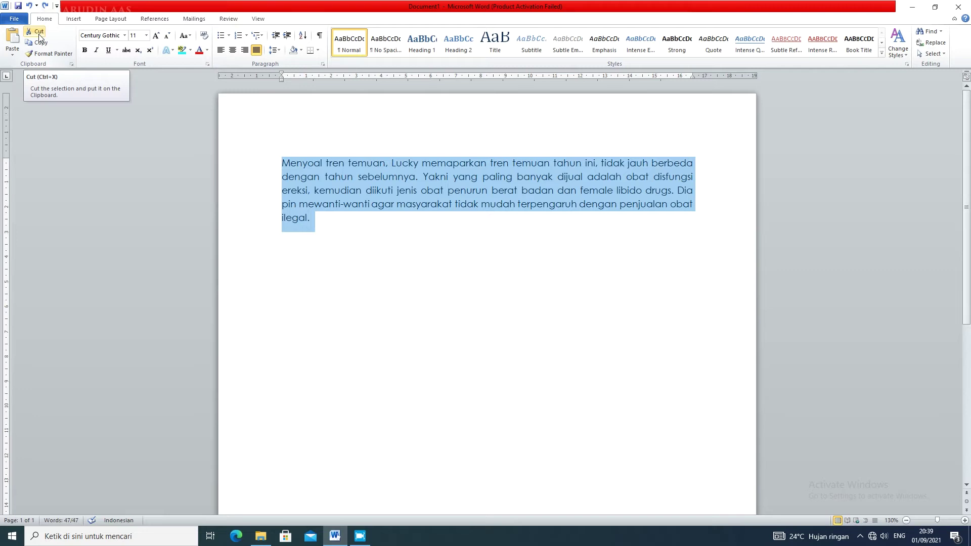
{"action": "left_click", "coordinate": [38, 33]}
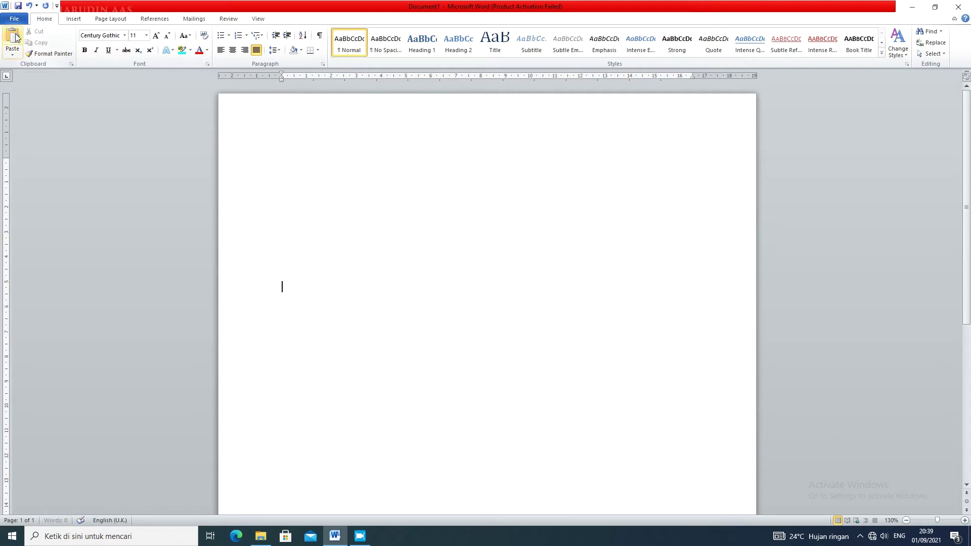
{"action": "left_click", "coordinate": [16, 37]}
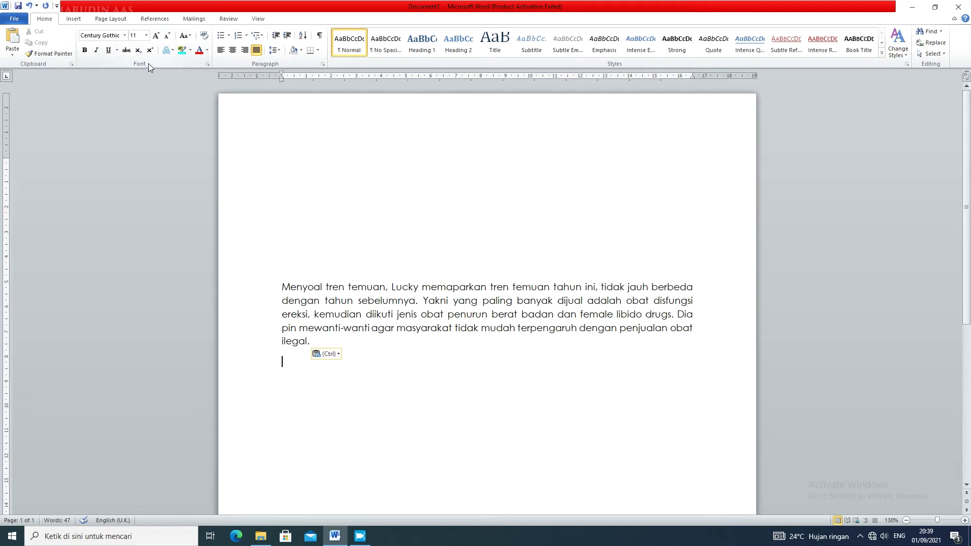
Step: Delete all empty lines above the paragraph so it starts on the first line of the page
{"action": "left_click", "coordinate": [290, 267]}
{"action": "key", "text": "BackSpace"}
{"action": "key", "text": "BackSpace"}
{"action": "key", "text": "BackSpace"}
{"action": "key", "text": "BackSpace"}
{"action": "key", "text": "BackSpace"}
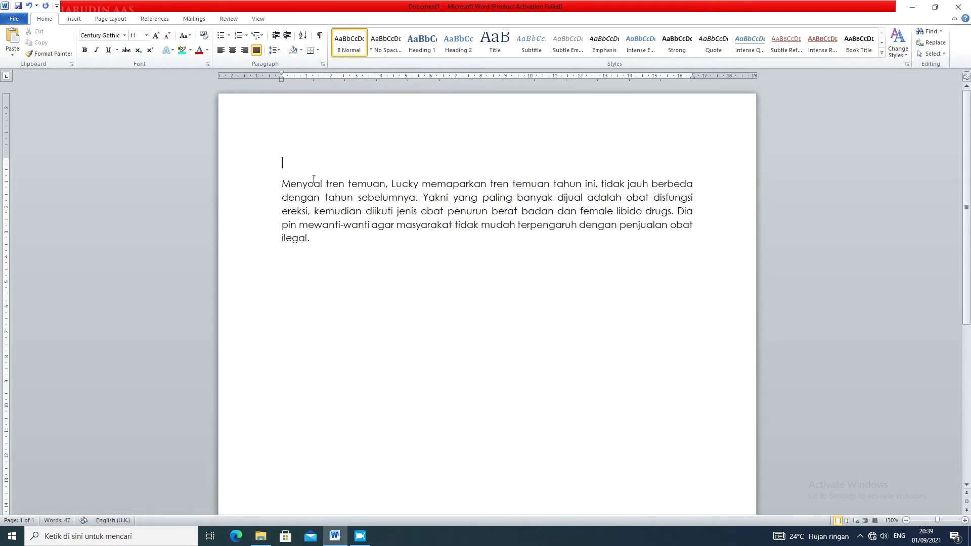
{"action": "key", "text": "Delete"}
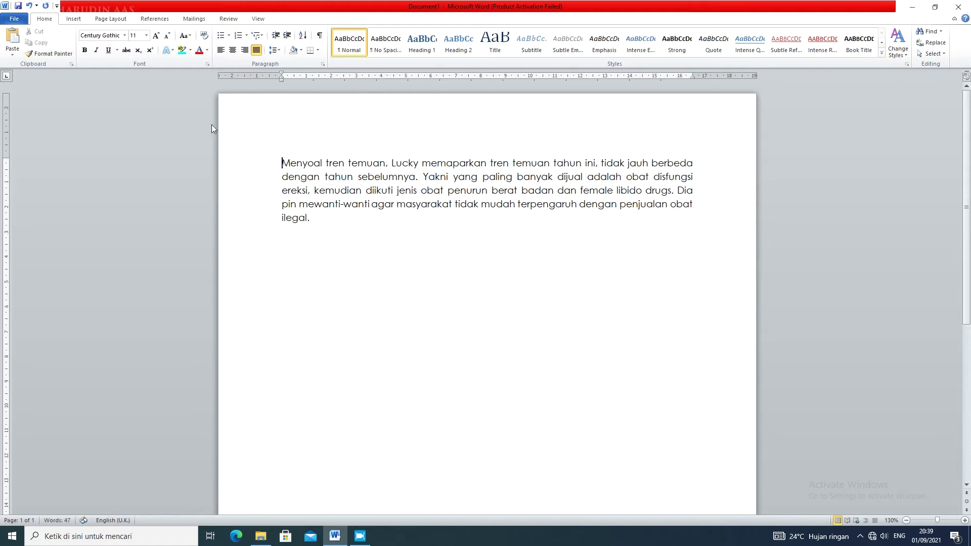
{"action": "left_click", "coordinate": [125, 37]}
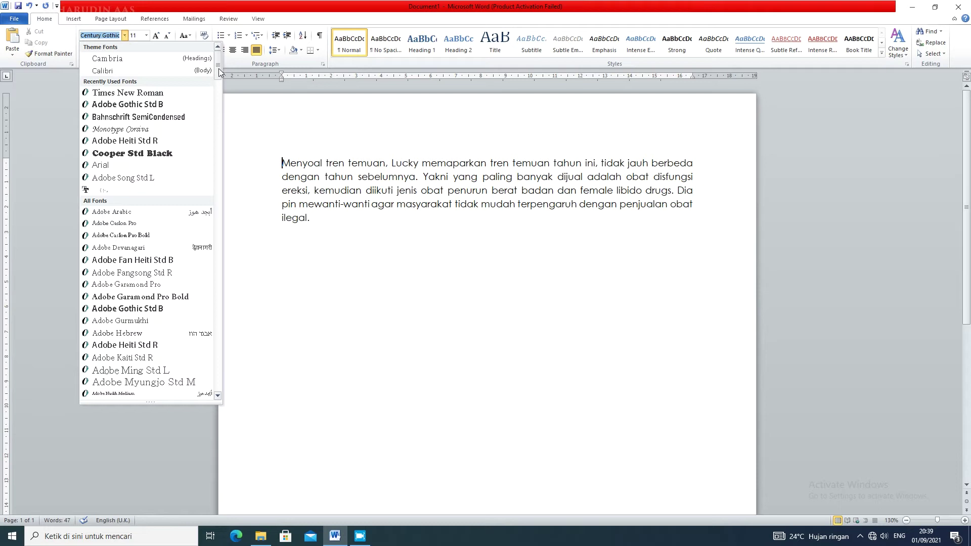
{"action": "mouse_move", "coordinate": [219, 72]}
{"action": "left_mouse_down"}
{"action": "mouse_move", "coordinate": [211, 386]}
{"action": "mouse_move", "coordinate": [215, 65]}
{"action": "left_mouse_up"}
{"action": "left_click", "coordinate": [323, 220]}
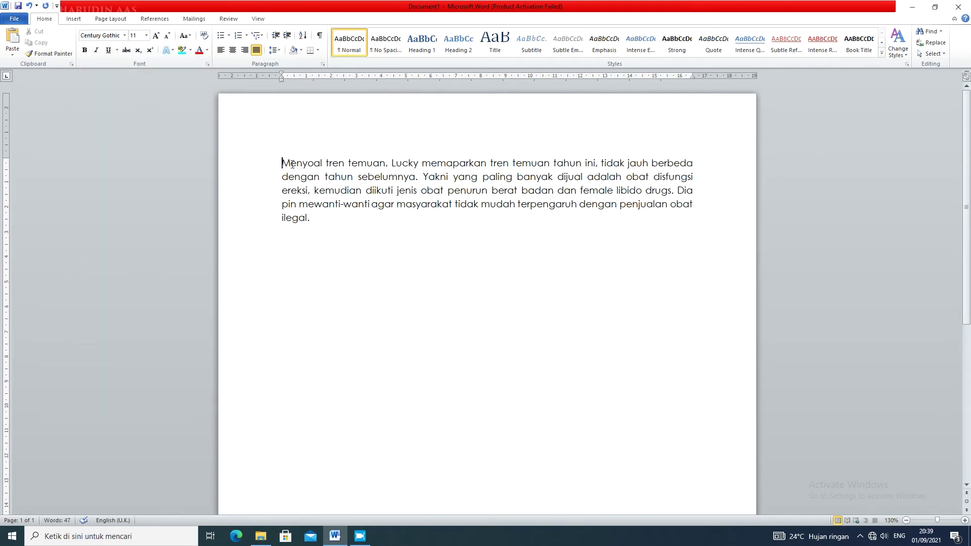
Step: Set the whole paragraph's font to Times New Roman at size 12
{"action": "left_click_drag", "start_coordinate": [315, 219], "coordinate": [270, 163]}
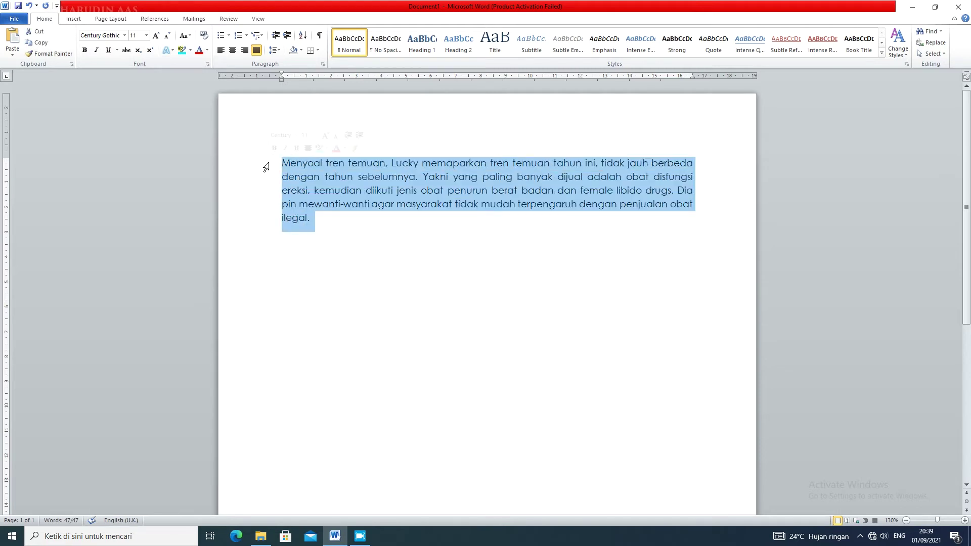
{"action": "left_click", "coordinate": [329, 219]}
{"action": "left_click_drag", "start_coordinate": [328, 218], "coordinate": [280, 161]}
{"action": "left_click", "coordinate": [124, 36]}
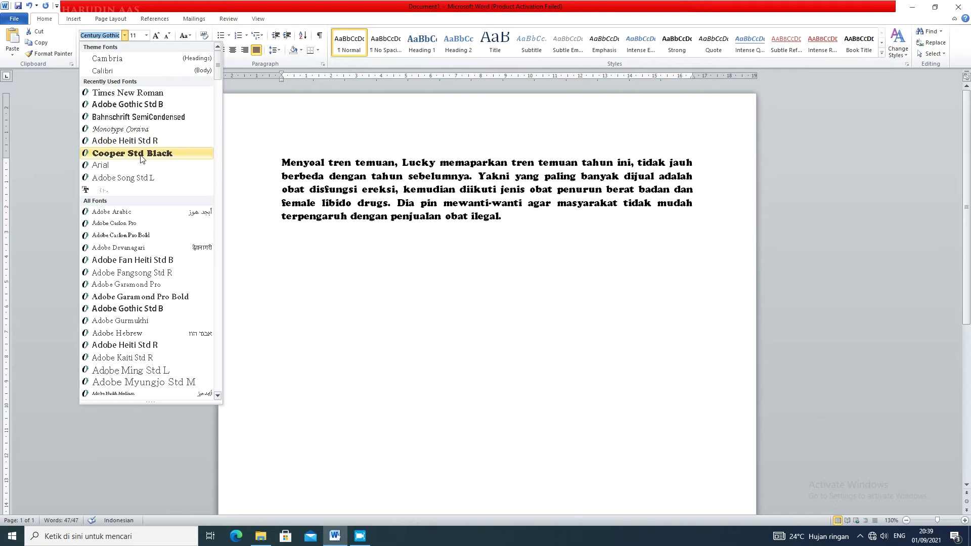
{"action": "left_click", "coordinate": [145, 93]}
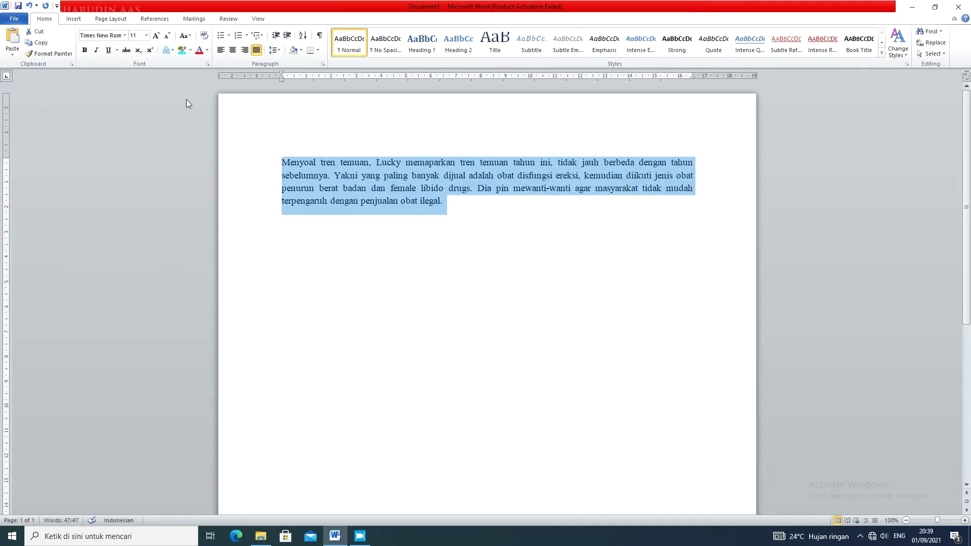
{"action": "left_click", "coordinate": [146, 36]}
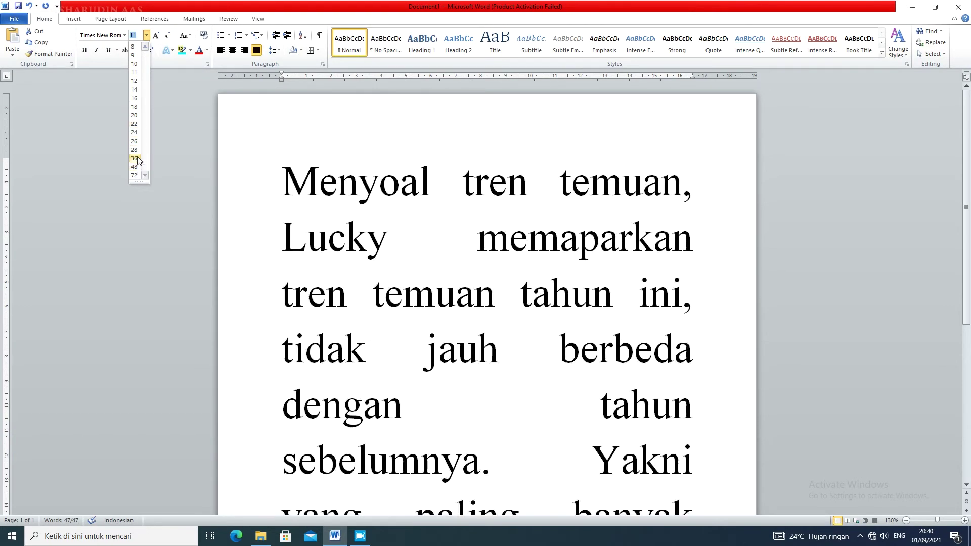
{"action": "left_click", "coordinate": [134, 81]}
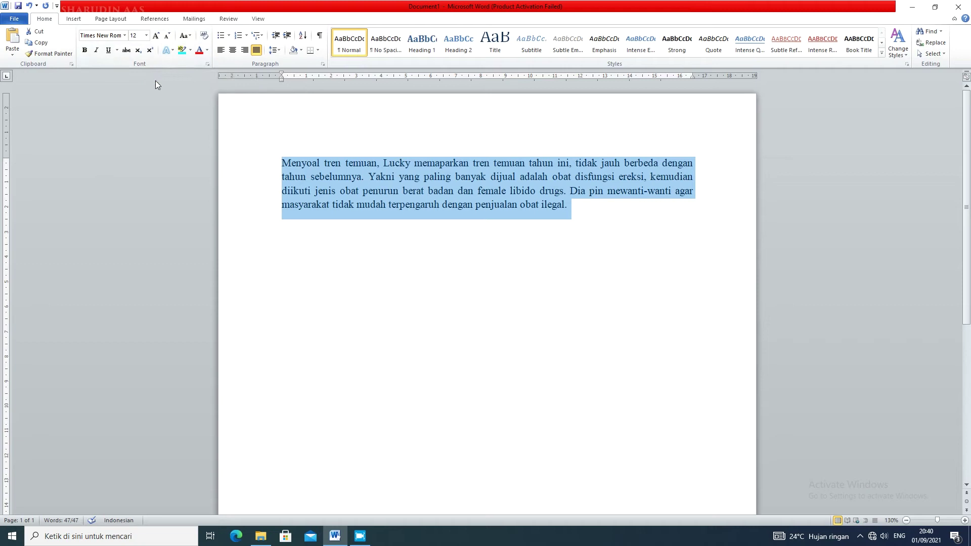
Step: Enlarge the selected paragraph's text step by step to size 22 with Grow Font
{"action": "left_click", "coordinate": [157, 36]}
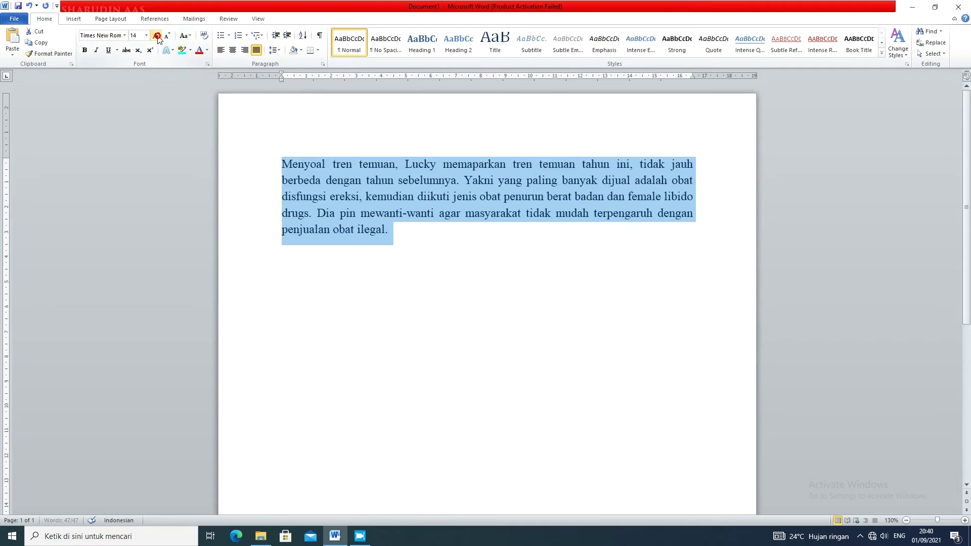
{"action": "left_click", "coordinate": [157, 36]}
{"action": "left_click", "coordinate": [157, 36]}
{"action": "left_click", "coordinate": [157, 36]}
{"action": "left_click", "coordinate": [157, 36]}
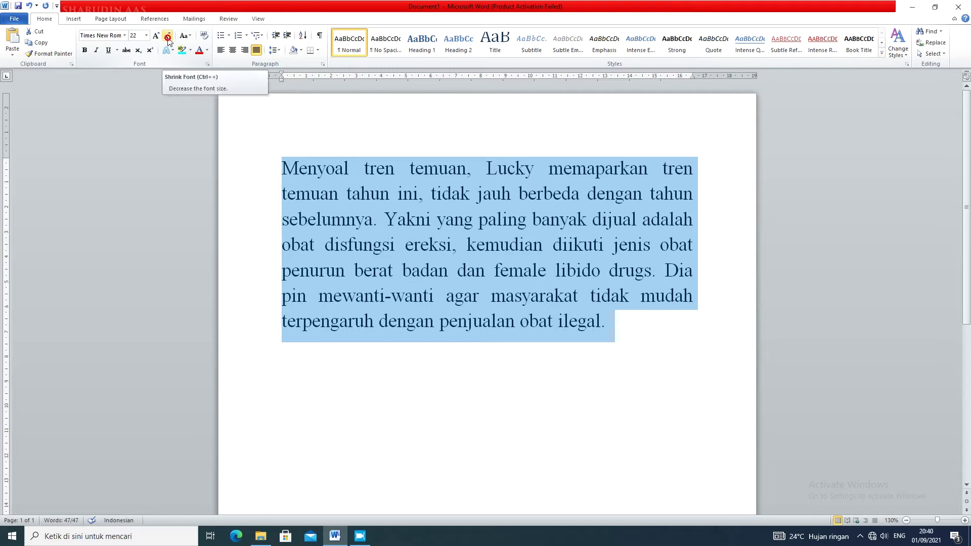
Step: Reduce the selected paragraph's text step by step to size 12 with Shrink Font
{"action": "left_click", "coordinate": [167, 36]}
{"action": "left_click", "coordinate": [167, 37]}
{"action": "left_click", "coordinate": [167, 36]}
{"action": "left_click", "coordinate": [167, 36]}
{"action": "left_click", "coordinate": [167, 36]}
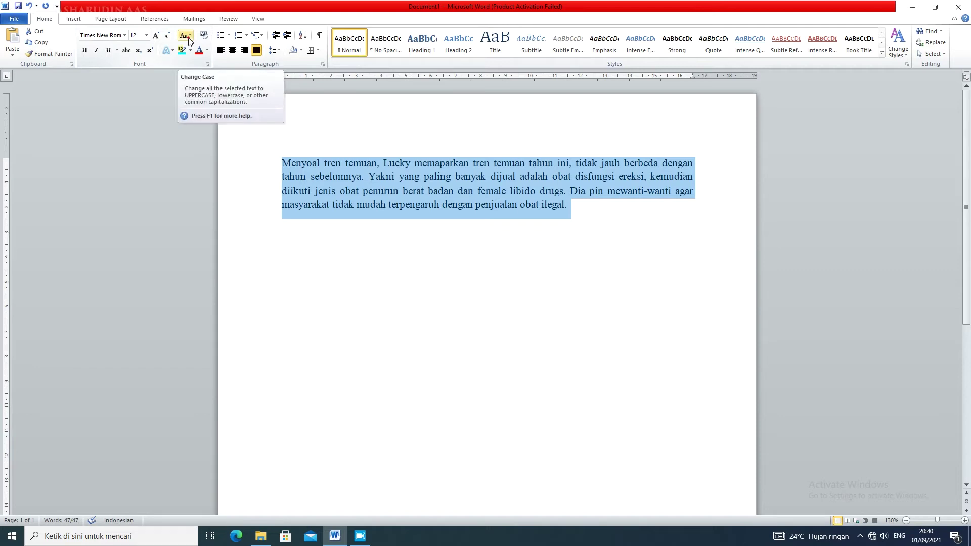
Step: Change the capitalization of the selected paragraph to Sentence case
{"action": "left_click", "coordinate": [188, 37]}
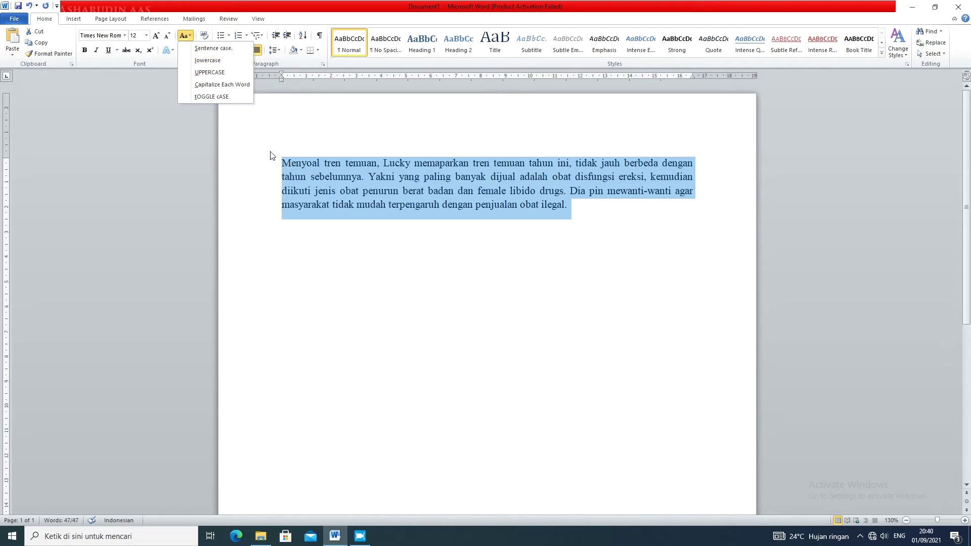
{"action": "left_click", "coordinate": [213, 48]}
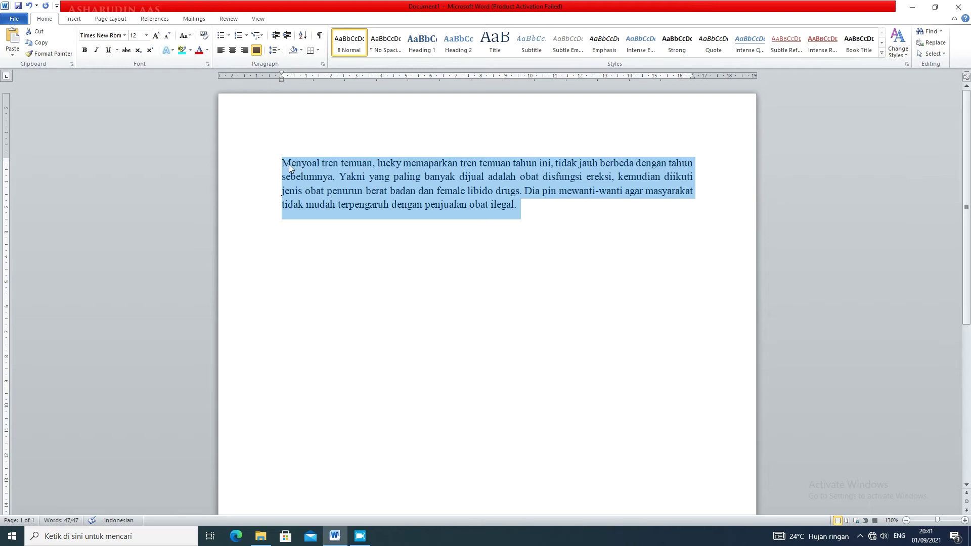
Step: Try Capitalize Each Word and tOGGLE cASE on the selected paragraph and return it to Sentence case
{"action": "left_click", "coordinate": [185, 35]}
{"action": "left_click", "coordinate": [222, 85]}
{"action": "left_click", "coordinate": [185, 36]}
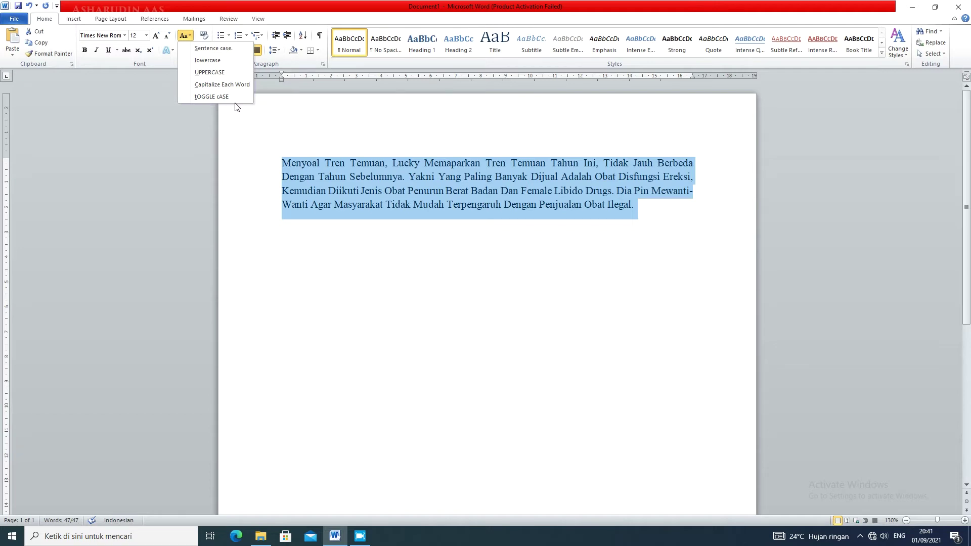
{"action": "left_click", "coordinate": [223, 96]}
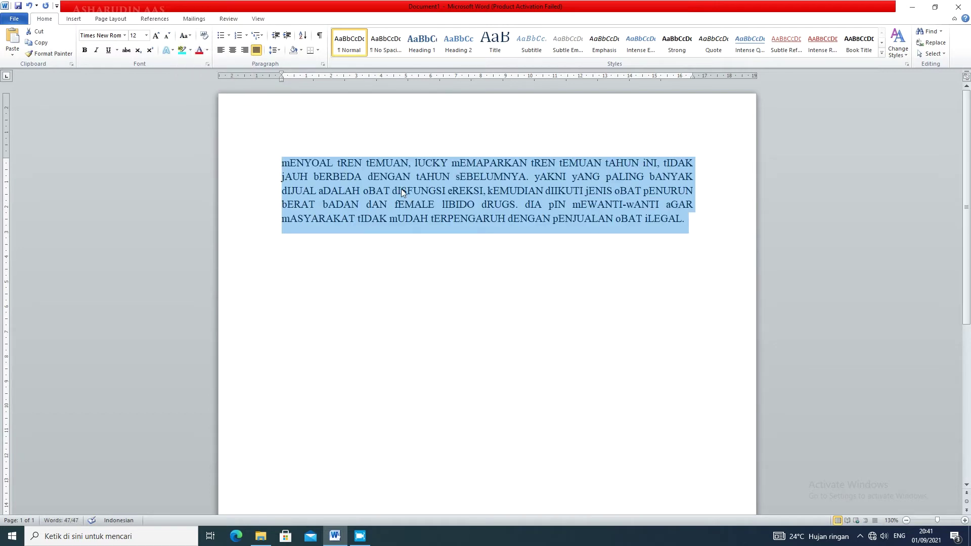
{"action": "left_click", "coordinate": [184, 35]}
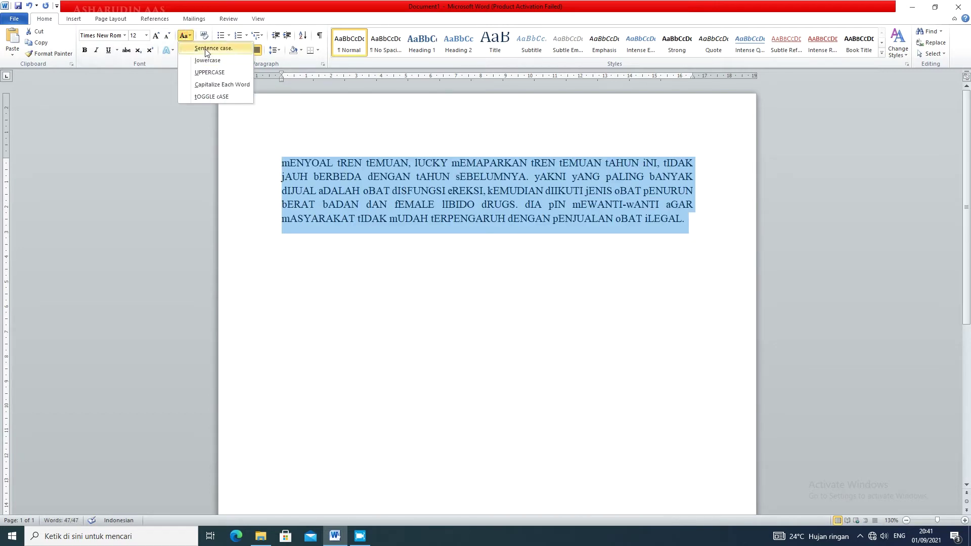
{"action": "left_click", "coordinate": [206, 49]}
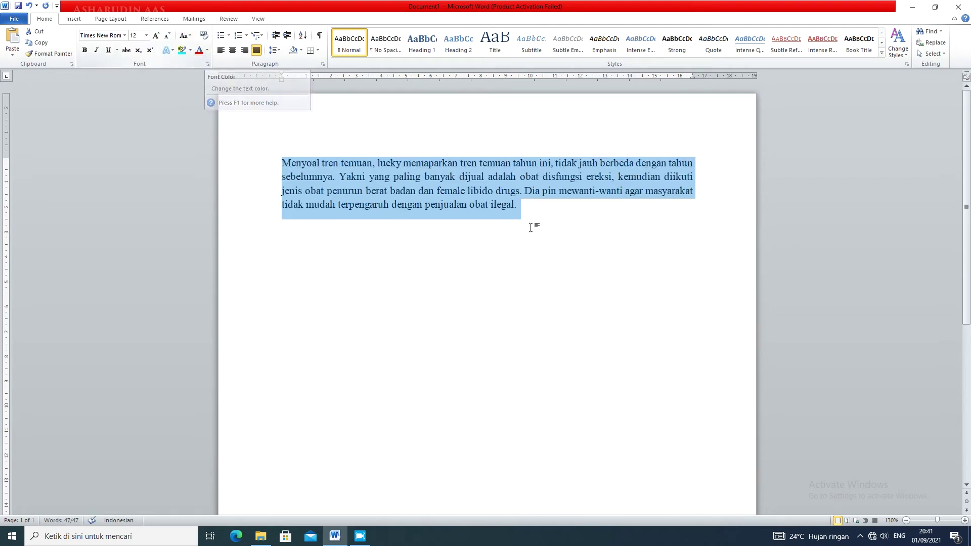
Step: Make the selected paragraph bold, italic and underlined
{"action": "left_click", "coordinate": [86, 52]}
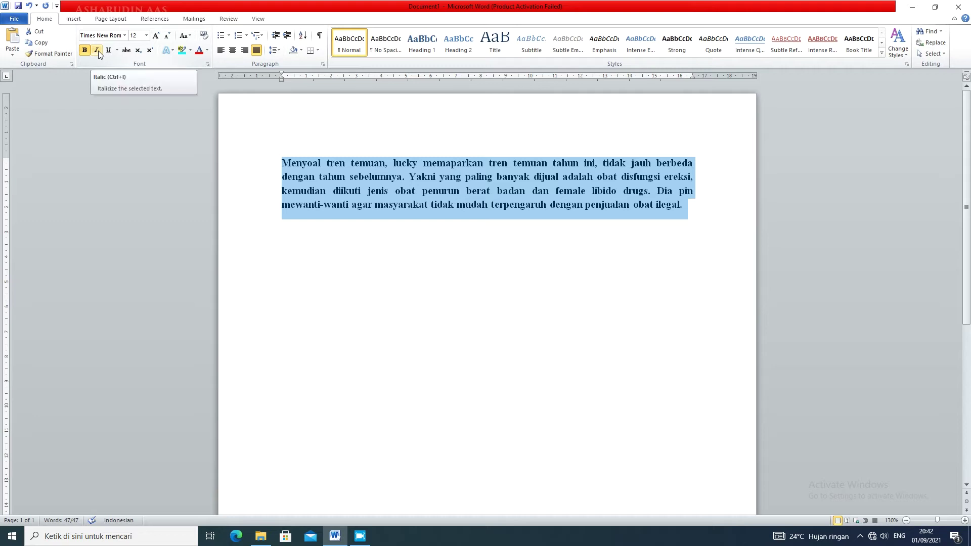
{"action": "left_click", "coordinate": [98, 51]}
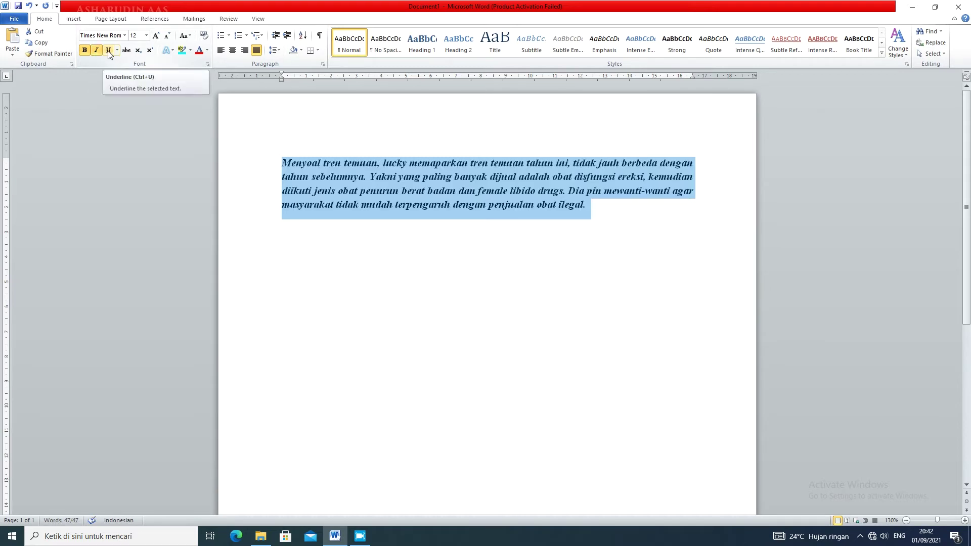
{"action": "left_click", "coordinate": [109, 51]}
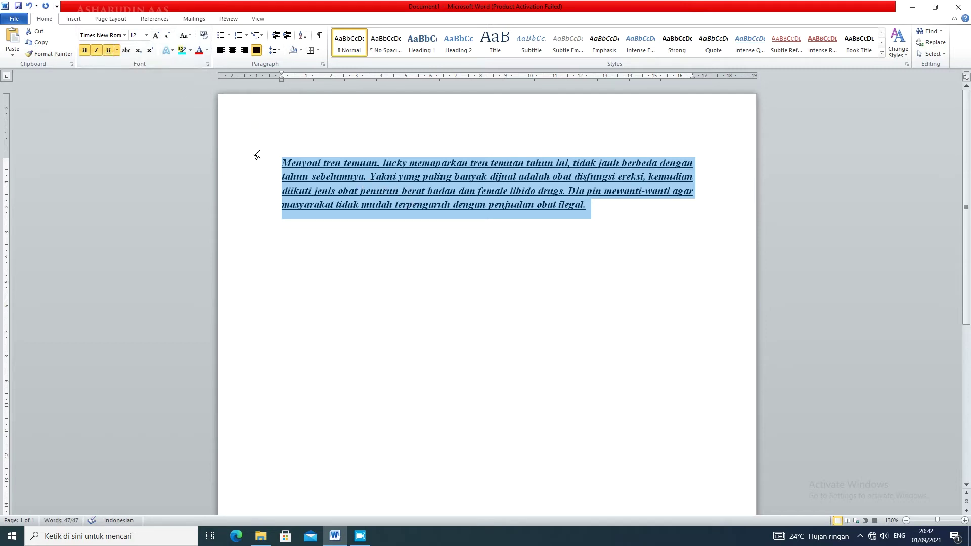
Step: Change the paragraph's underline to the wavy style and apply strikethrough to the text
{"action": "left_click", "coordinate": [117, 50]}
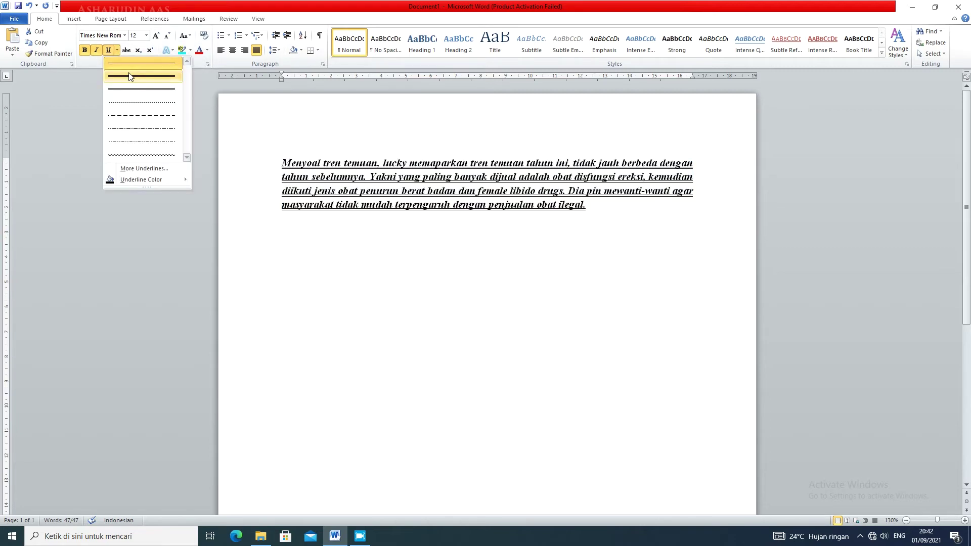
{"action": "left_click", "coordinate": [151, 156]}
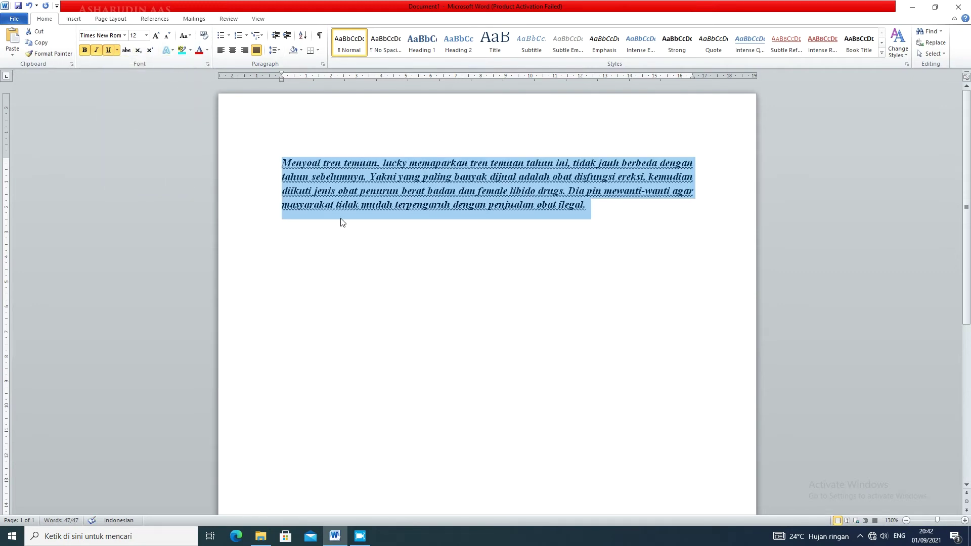
{"action": "scroll", "coordinate": [342, 222], "scroll_direction": "up", "scroll_amount": 5, "text": "ctrl"}
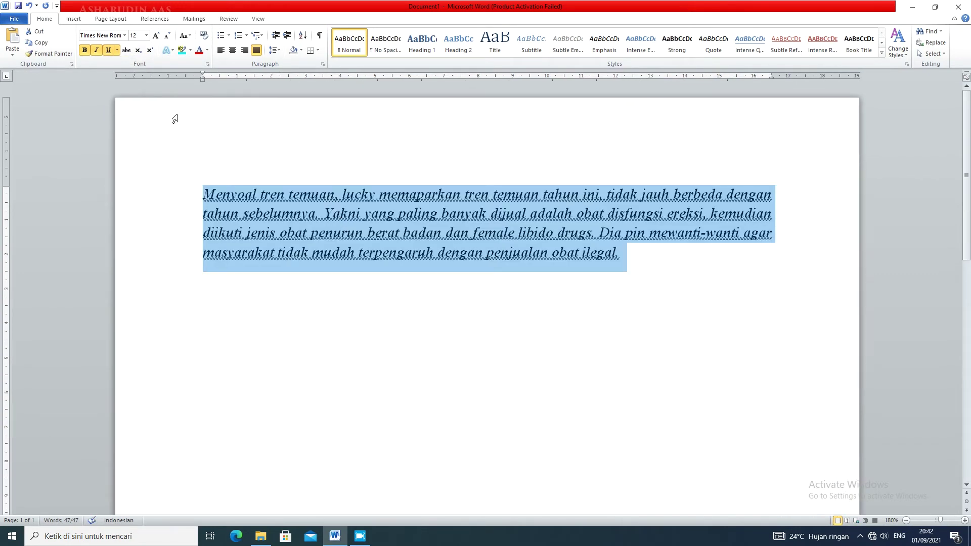
{"action": "left_click", "coordinate": [126, 50]}
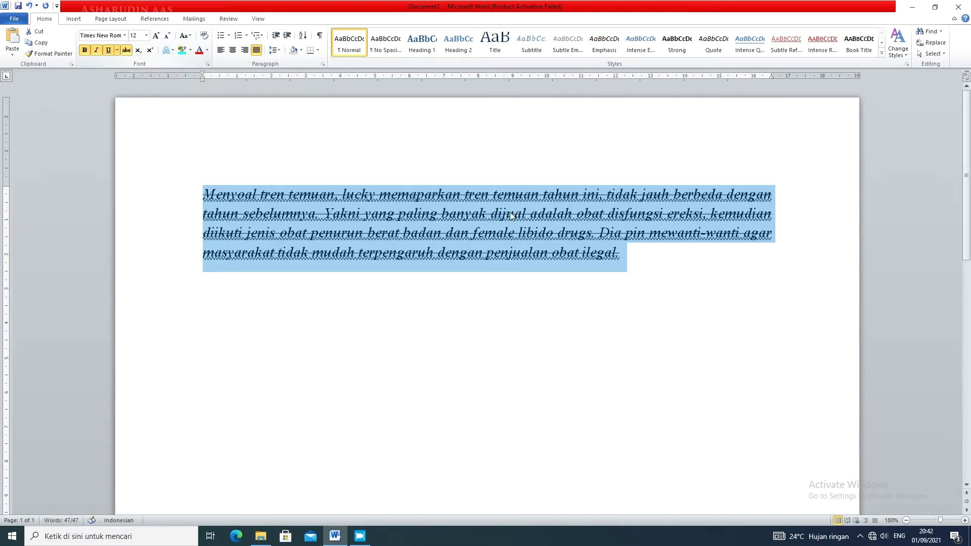
Step: Start a new empty line below the struck-through paragraph
{"action": "left_click", "coordinate": [647, 255]}
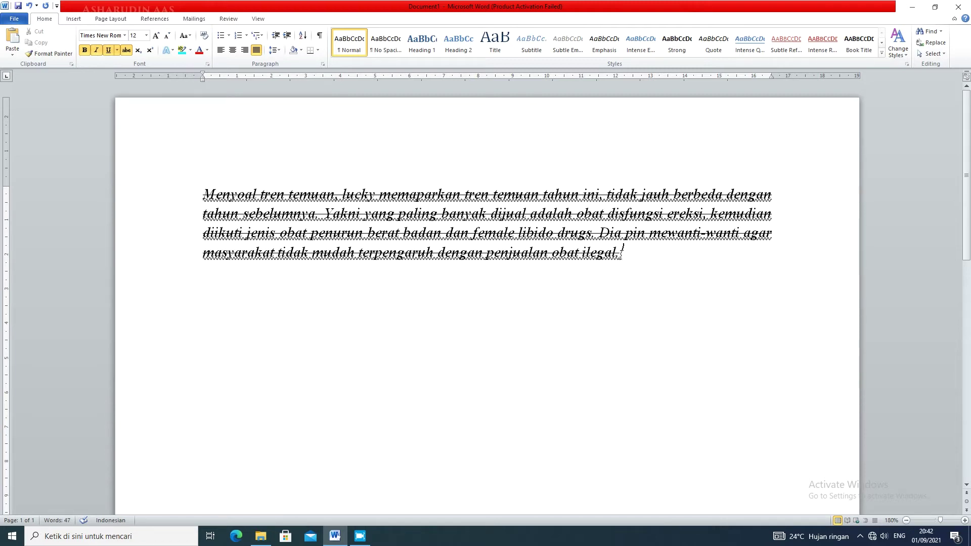
{"action": "double_click", "coordinate": [629, 253]}
{"action": "left_click_drag", "start_coordinate": [629, 253], "coordinate": [206, 197]}
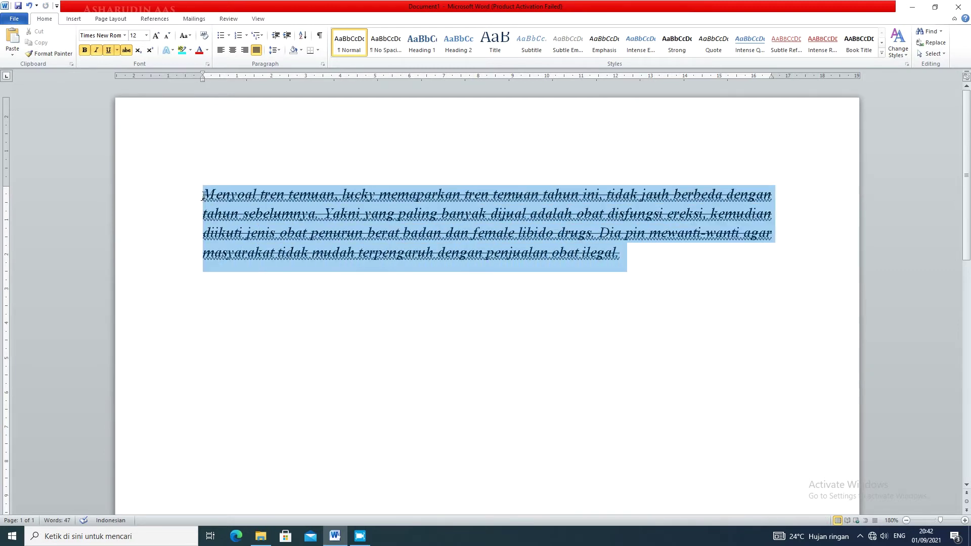
{"action": "left_click", "coordinate": [629, 234]}
{"action": "left_click", "coordinate": [641, 249]}
{"action": "key", "text": "Return"}
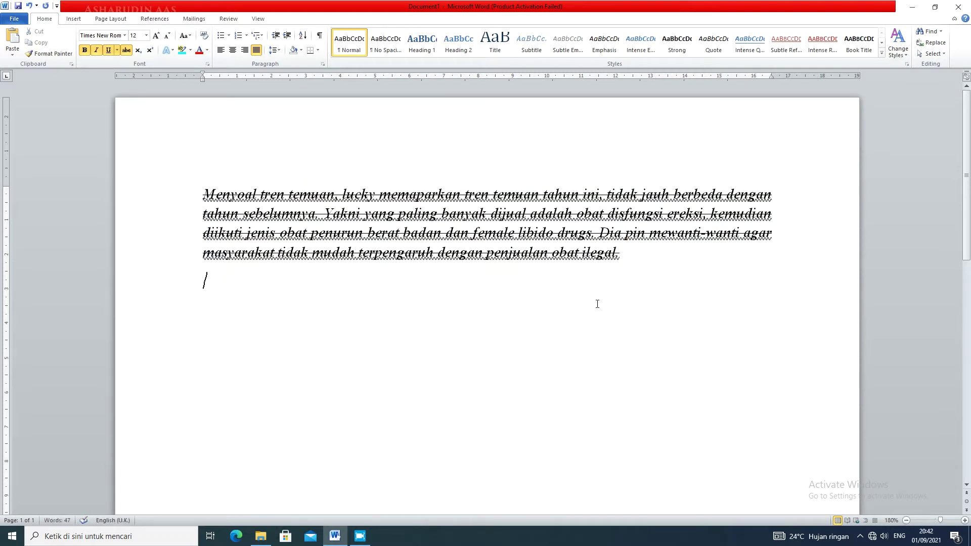
Step: Enter the trial text "dsfdf" on the new line and erase it
{"action": "type", "text": "dsfdf"}
{"action": "key", "text": "BackSpace"}
{"action": "key", "text": "BackSpace"}
{"action": "key", "text": "BackSpace"}
{"action": "key", "text": "BackSpace"}
{"action": "key", "text": "BackSpace"}
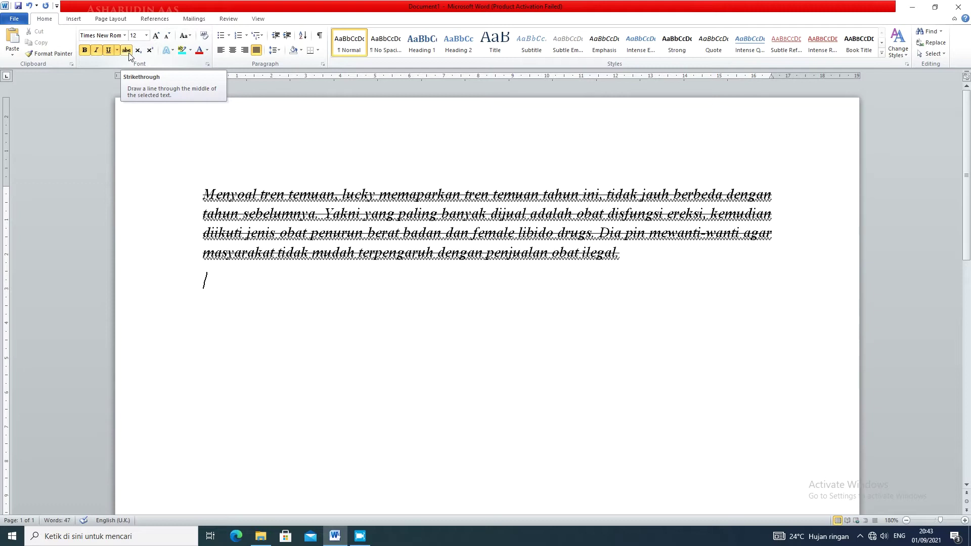
Step: Turn off strikethrough, underline, italic and bold for the new line
{"action": "left_click", "coordinate": [105, 50]}
{"action": "left_click", "coordinate": [96, 50]}
{"action": "left_click", "coordinate": [84, 50]}
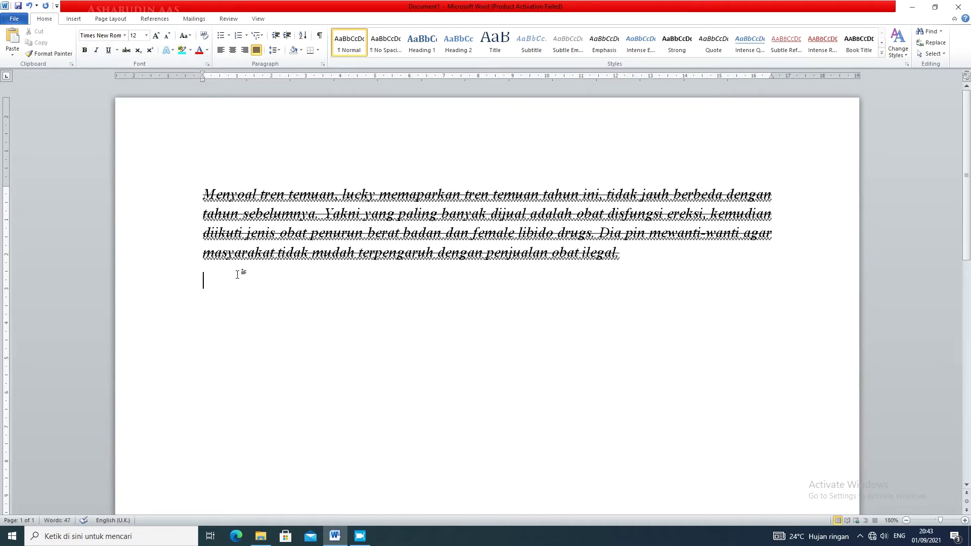
Step: Enter "pisang" on the new line and replace the word with "H2O"
{"action": "type", "text": "pisang"}
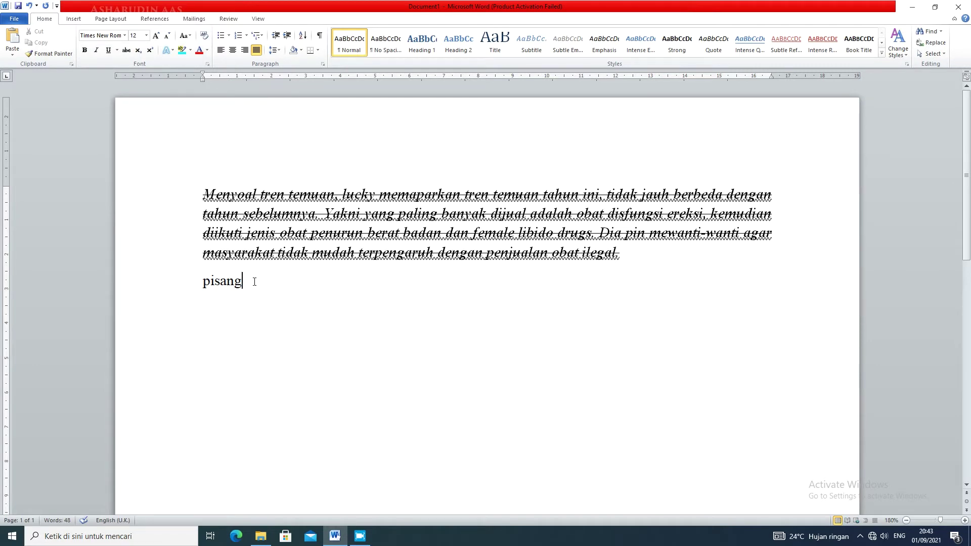
{"action": "left_click_drag", "start_coordinate": [254, 281], "coordinate": [203, 283]}
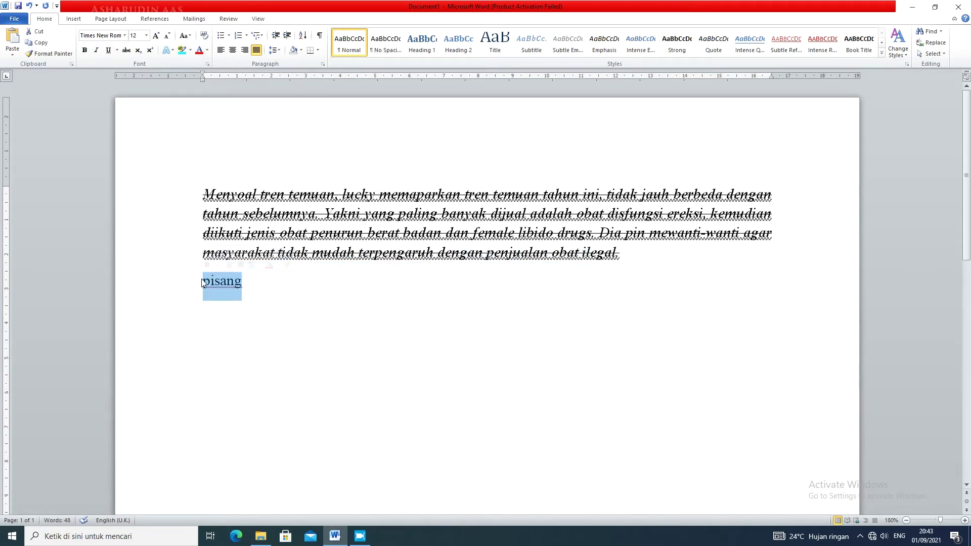
{"action": "type", "text": "H2O"}
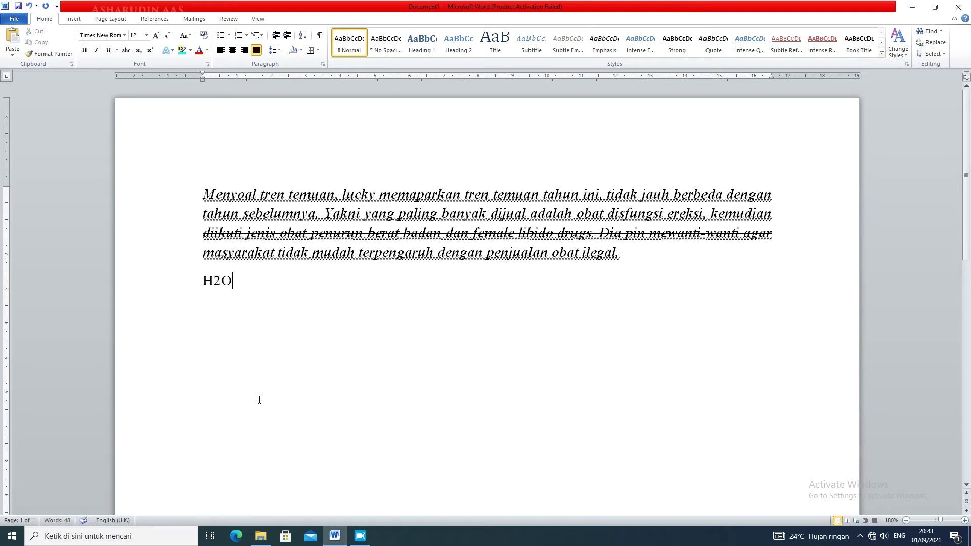
Step: Format the 2 in H2O as subscript
{"action": "left_click_drag", "start_coordinate": [212, 280], "coordinate": [220, 286]}
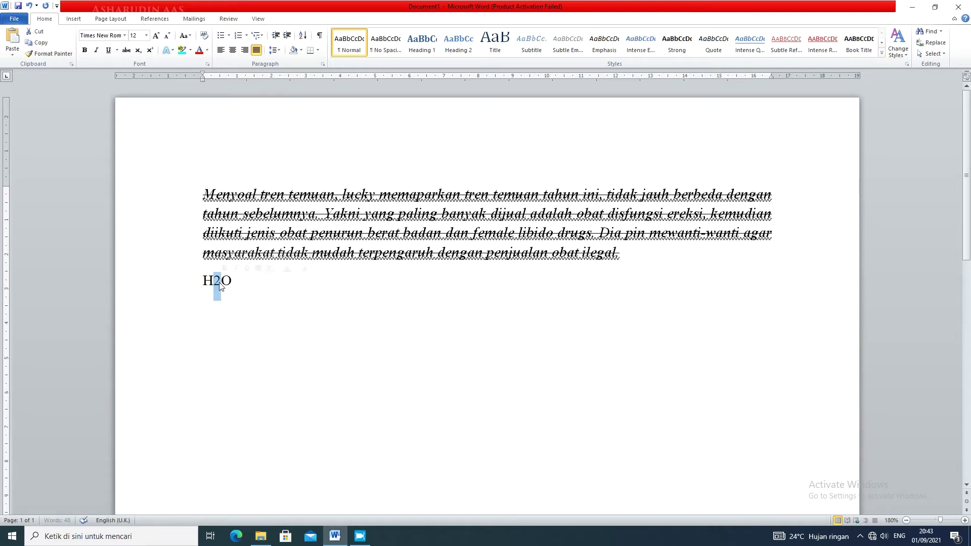
{"action": "left_click", "coordinate": [143, 54]}
{"action": "left_click", "coordinate": [254, 283]}
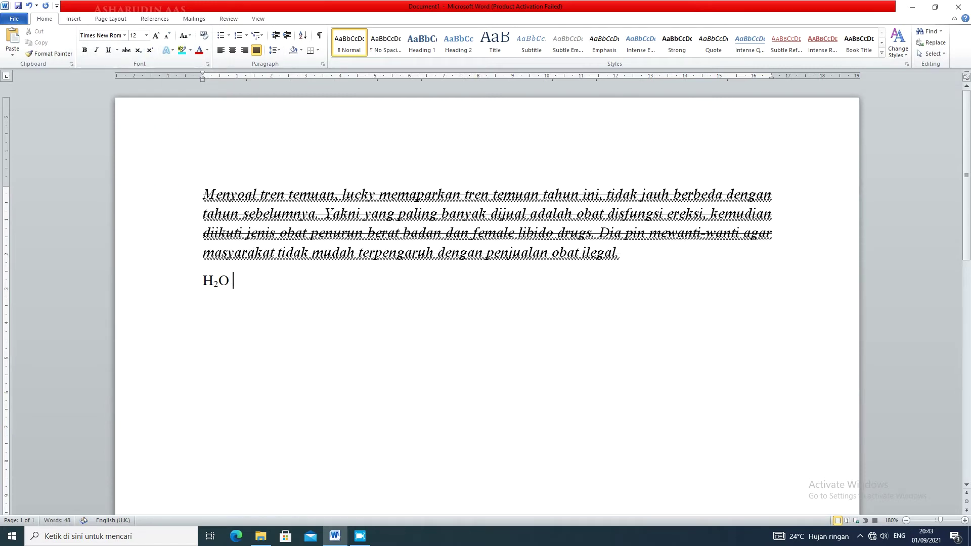
Step: Add "22=4" after H2O and format its second 2 as superscript
{"action": "type", "text": "22=4"}
{"action": "left_click_drag", "start_coordinate": [240, 281], "coordinate": [247, 281]}
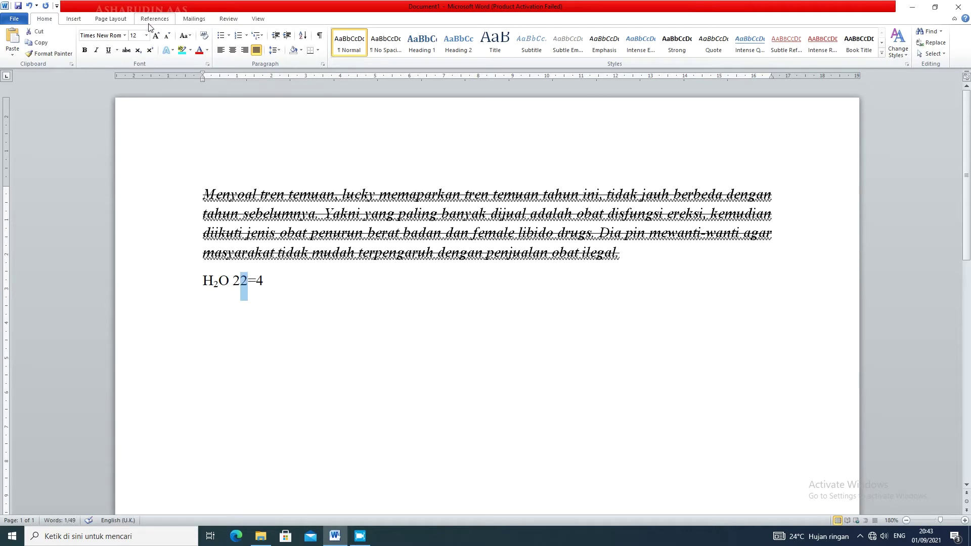
{"action": "left_click", "coordinate": [149, 53]}
{"action": "left_click", "coordinate": [274, 279]}
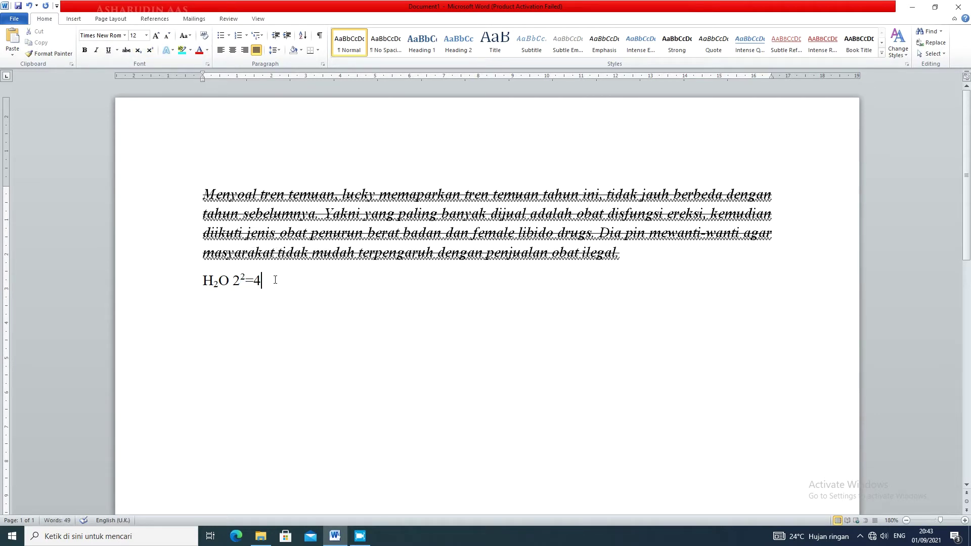
Step: Enter the word "KOMPUTER" on a new line below the formulas
{"action": "key", "text": "Return"}
{"action": "left_click", "coordinate": [173, 53]}
{"action": "left_click", "coordinate": [175, 157]}
{"action": "type", "text": "KOMPUTER"}
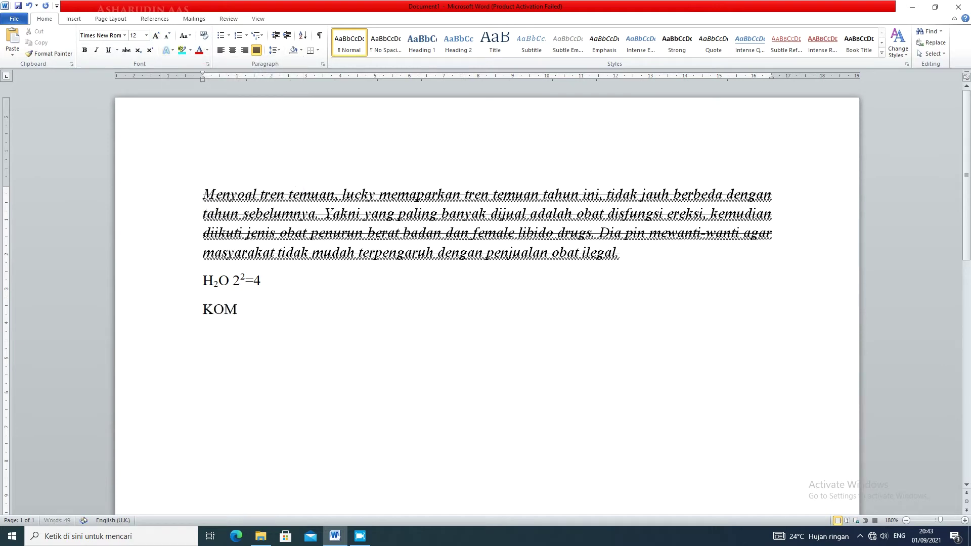
Step: Apply the purple text effect with reflection to the word KOMPUTER
{"action": "triple_click", "coordinate": [291, 308]}
{"action": "left_click", "coordinate": [172, 50]}
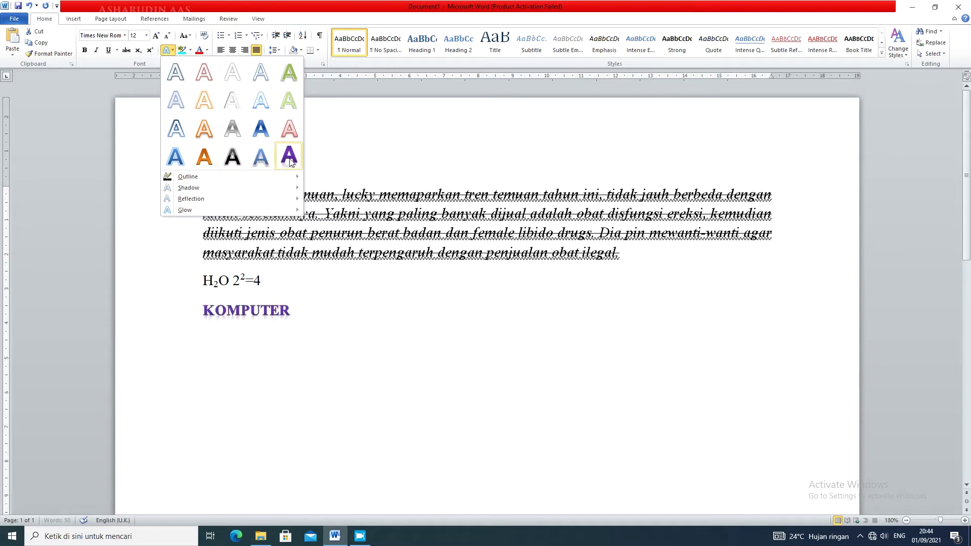
{"action": "left_click", "coordinate": [289, 158]}
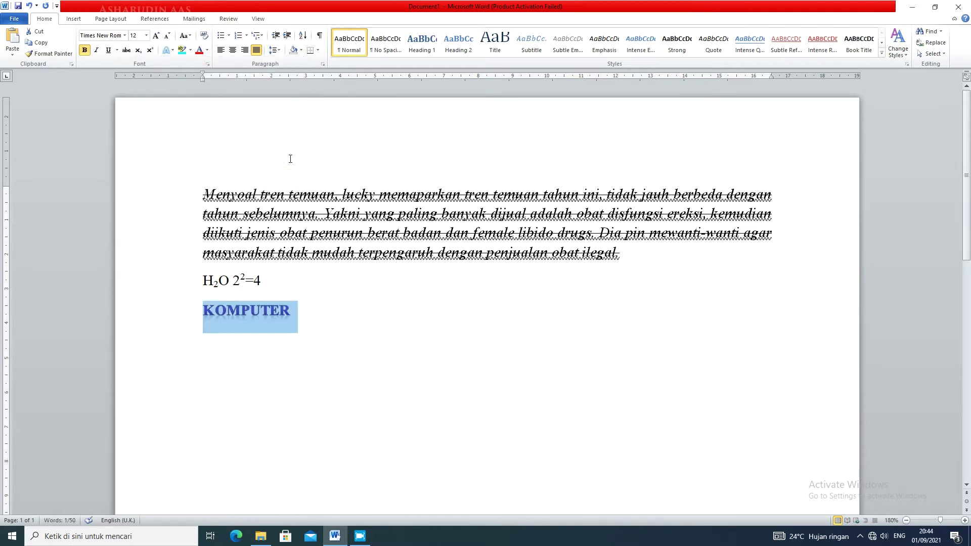
{"action": "left_click", "coordinate": [330, 310]}
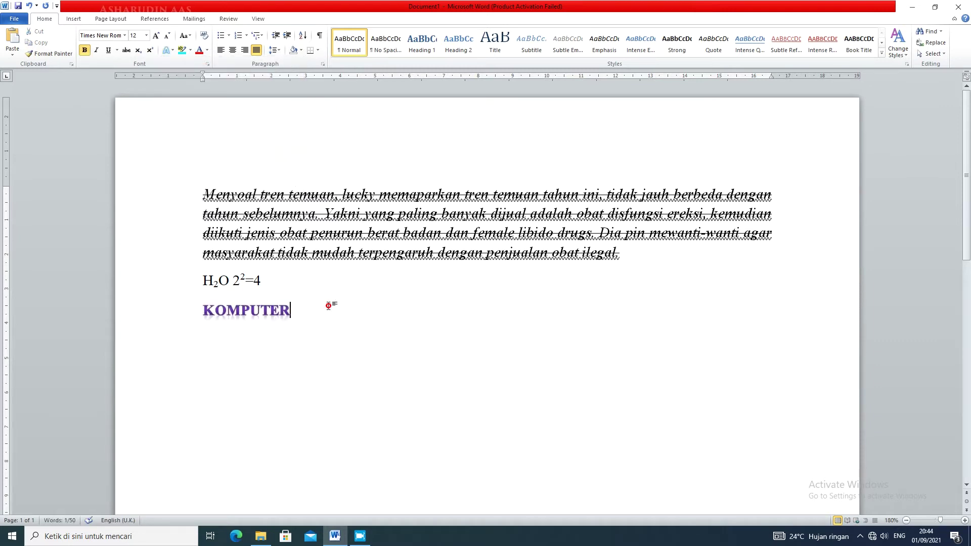
Step: Highlight the word KOMPUTER in turquoise
{"action": "left_click", "coordinate": [178, 51]}
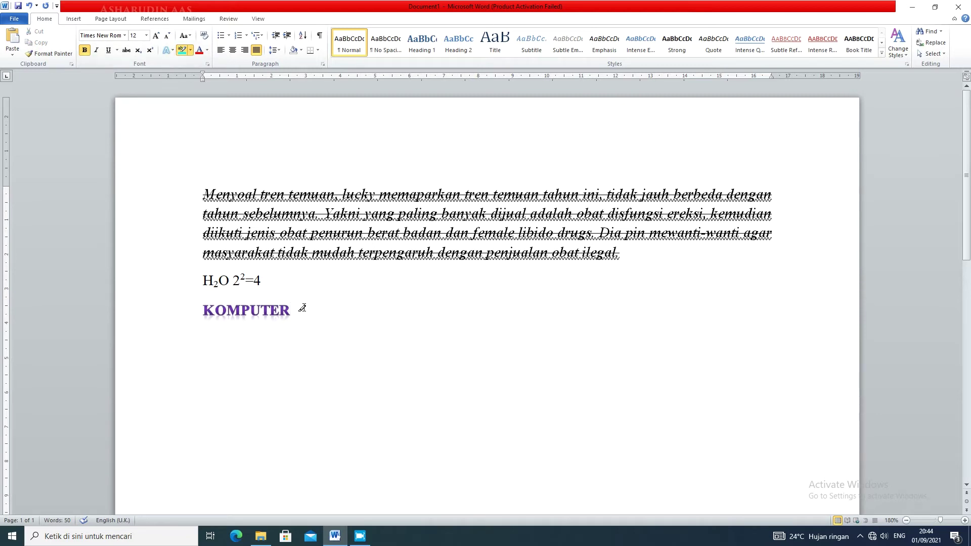
{"action": "left_click", "coordinate": [182, 51]}
{"action": "left_click_drag", "start_coordinate": [295, 314], "coordinate": [193, 309]}
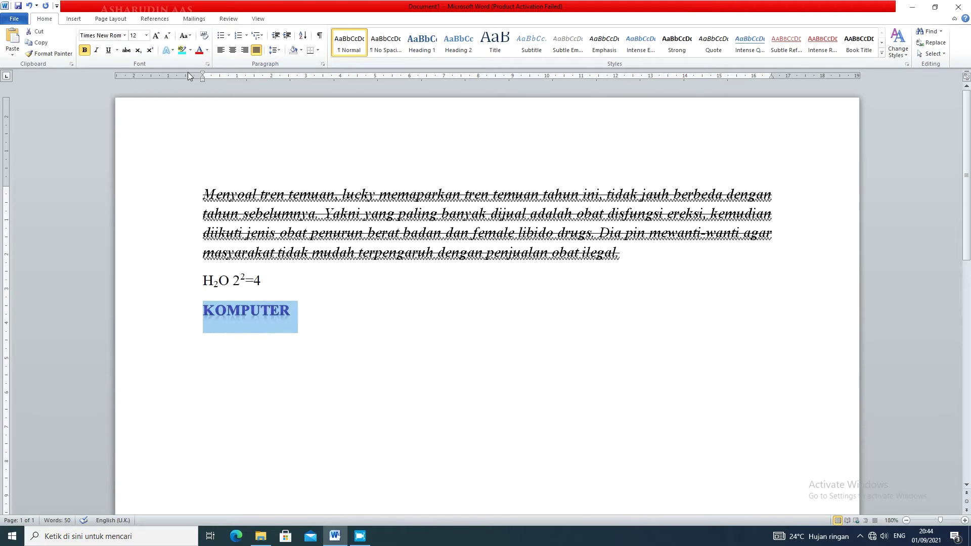
{"action": "left_click", "coordinate": [183, 51]}
{"action": "left_click_drag", "start_coordinate": [300, 314], "coordinate": [201, 315]}
Step: Set the highlight colour of the word KOMPUTER to bright green
{"action": "left_click_drag", "start_coordinate": [305, 307], "coordinate": [202, 310]}
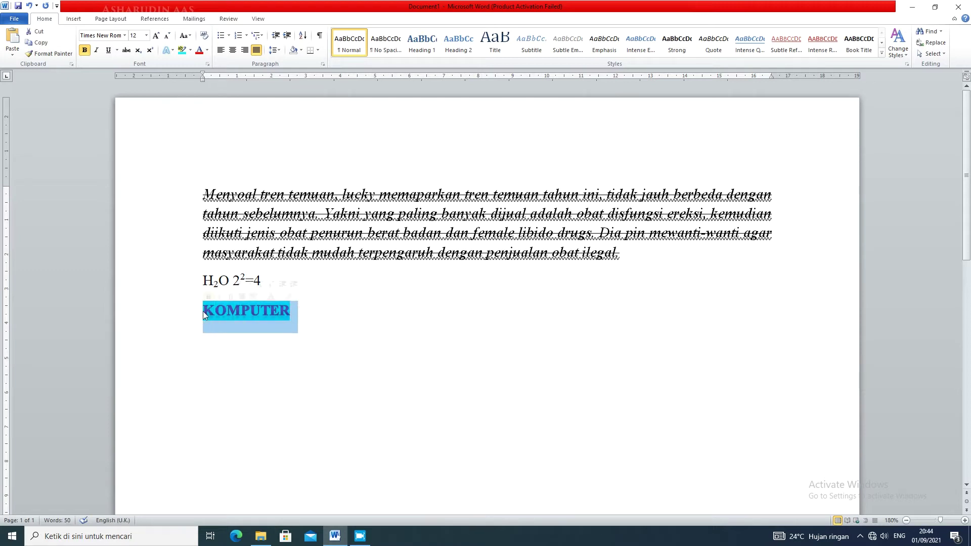
{"action": "left_click", "coordinate": [190, 51]}
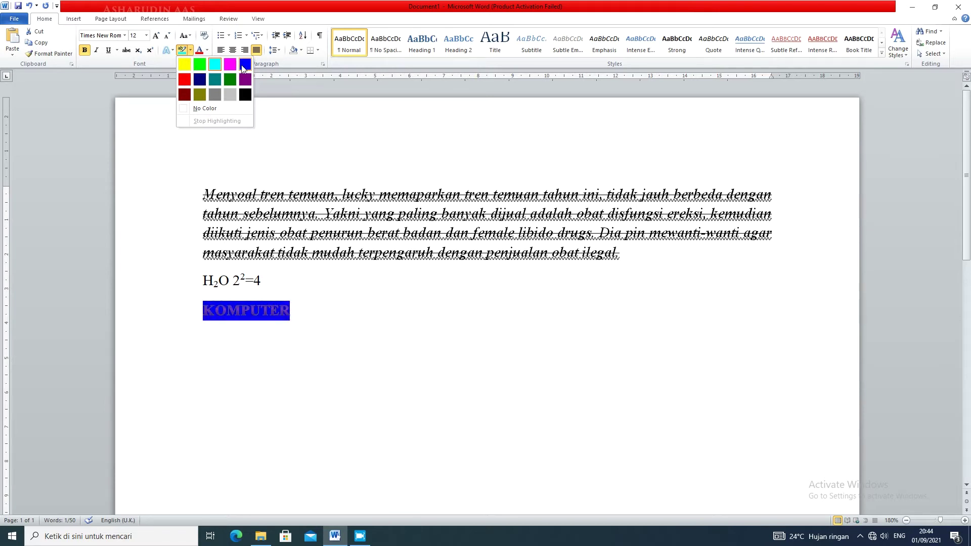
{"action": "left_click", "coordinate": [200, 64]}
{"action": "left_click", "coordinate": [336, 308]}
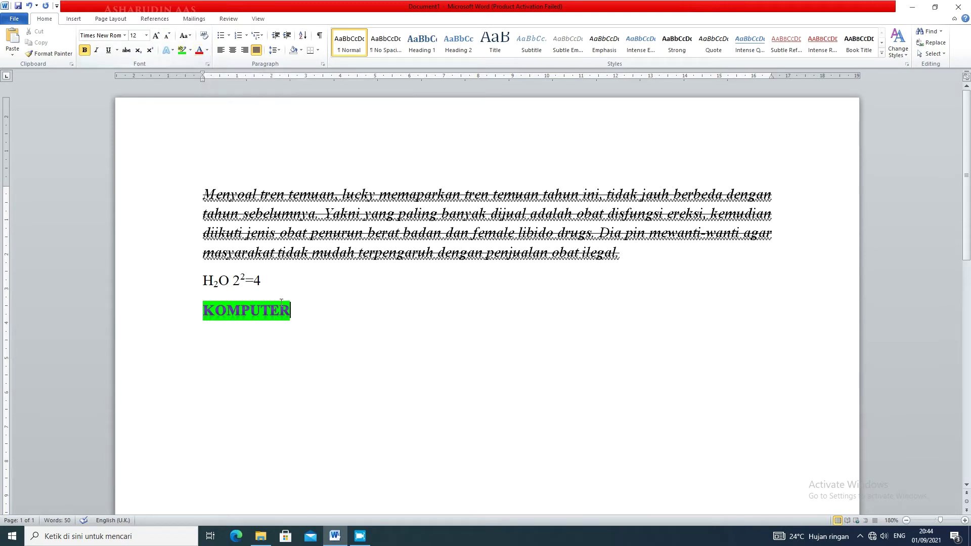
Step: Change the font colour of the word KOMPUTER to red
{"action": "left_click_drag", "start_coordinate": [304, 311], "coordinate": [203, 316]}
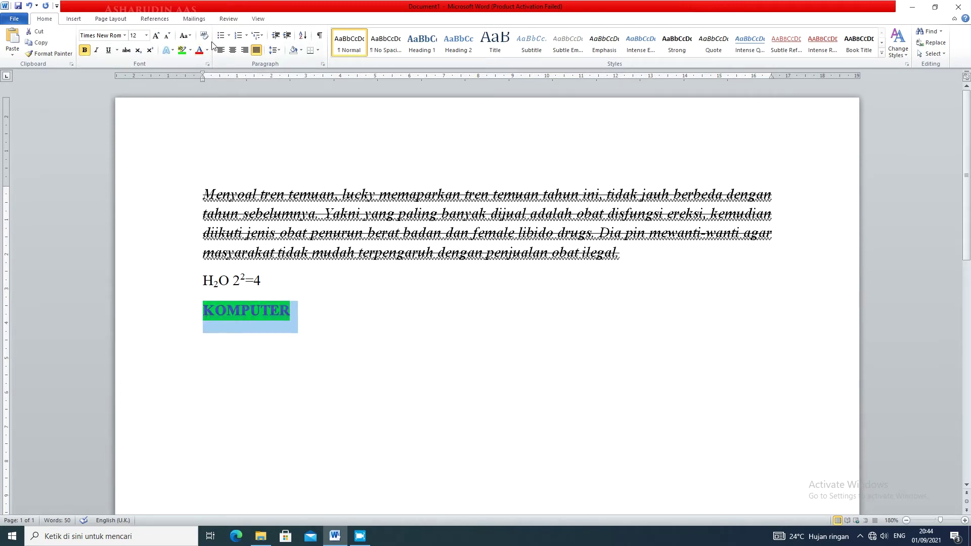
{"action": "left_click", "coordinate": [199, 50]}
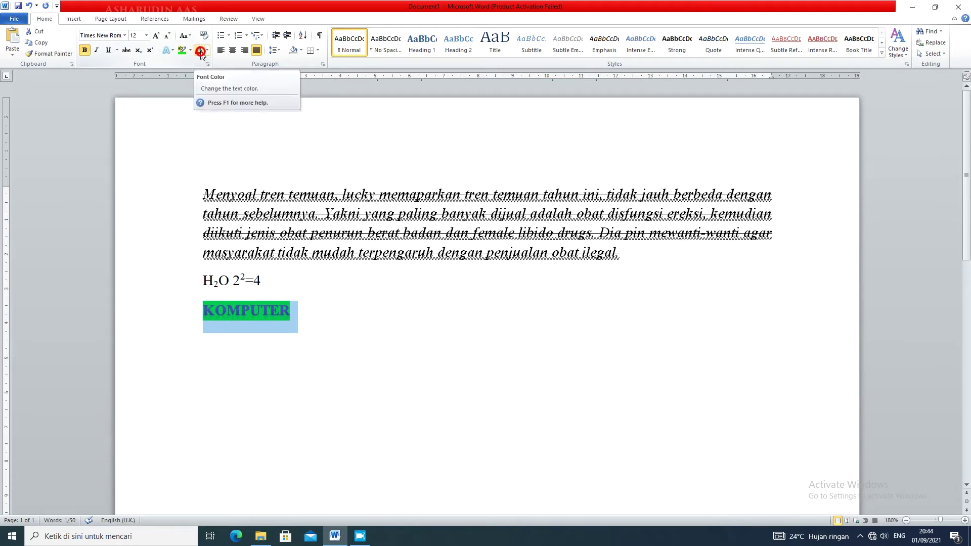
{"action": "left_click", "coordinate": [268, 322]}
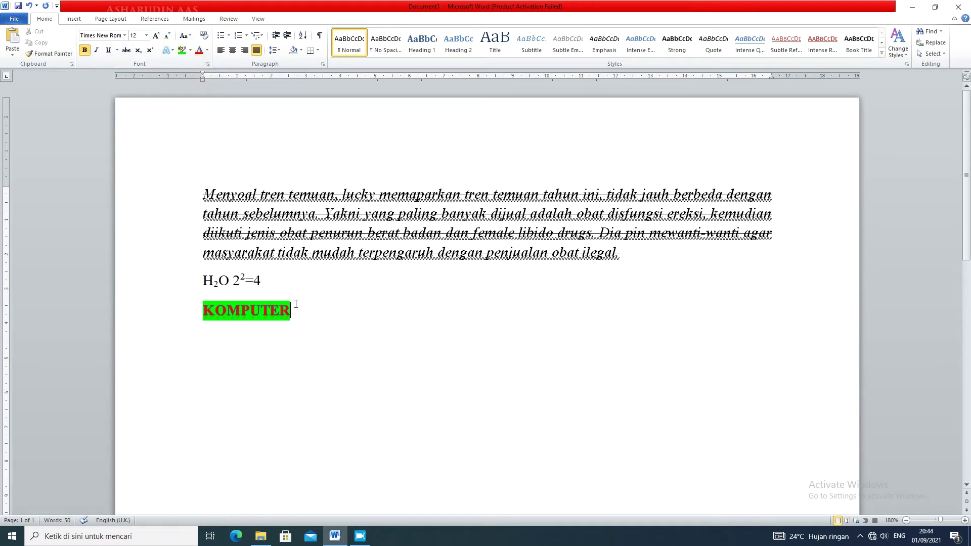
Step: Change the font colour of the word KOMPUTER to yellow
{"action": "left_click_drag", "start_coordinate": [296, 303], "coordinate": [197, 305]}
{"action": "left_click", "coordinate": [207, 51]}
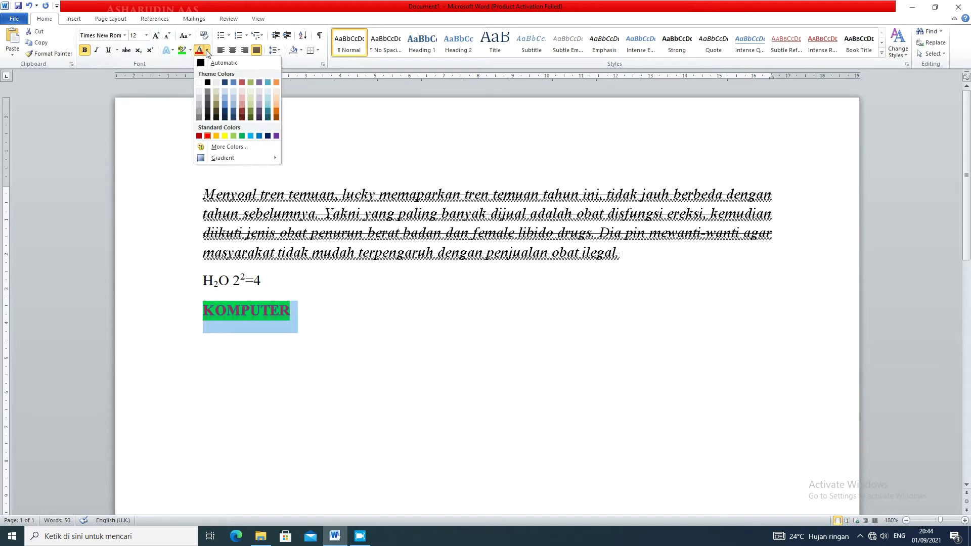
{"action": "left_click", "coordinate": [225, 136]}
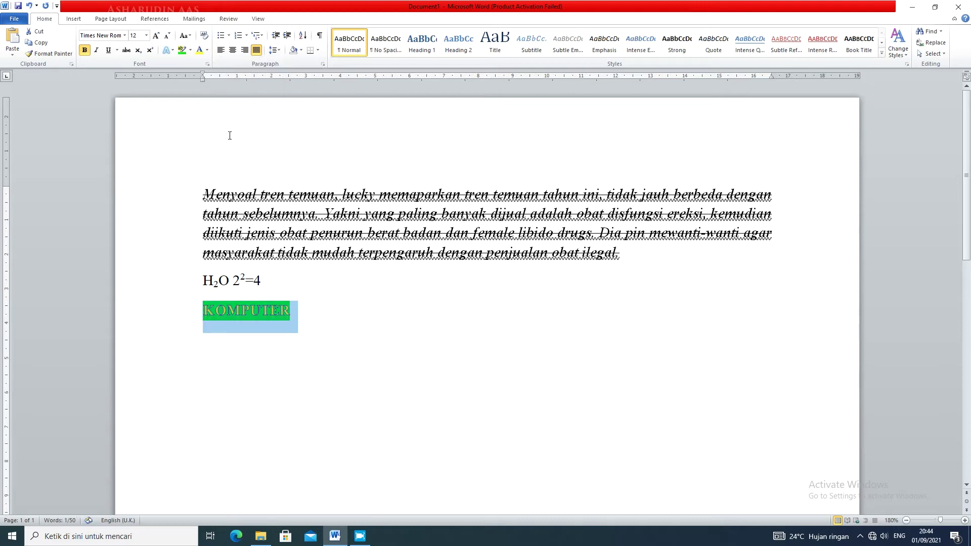
{"action": "left_click", "coordinate": [313, 318]}
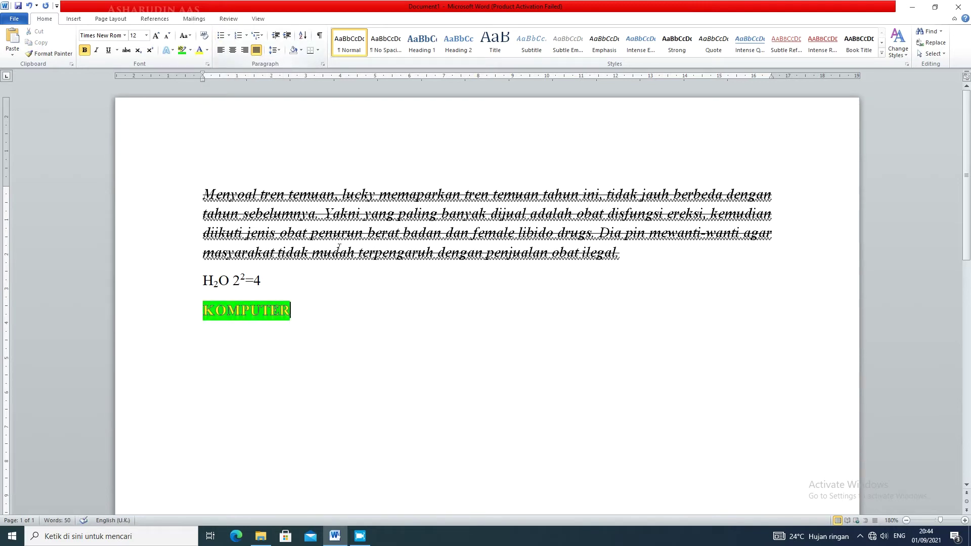
Step: Undo the KOMPUTER formatting, the H2O and KOMPUTER lines, and the paragraph's bold, italic, underline, strikethrough and case changes, back to capitalised words
{"action": "left_click_drag", "start_coordinate": [317, 316], "coordinate": [193, 200]}
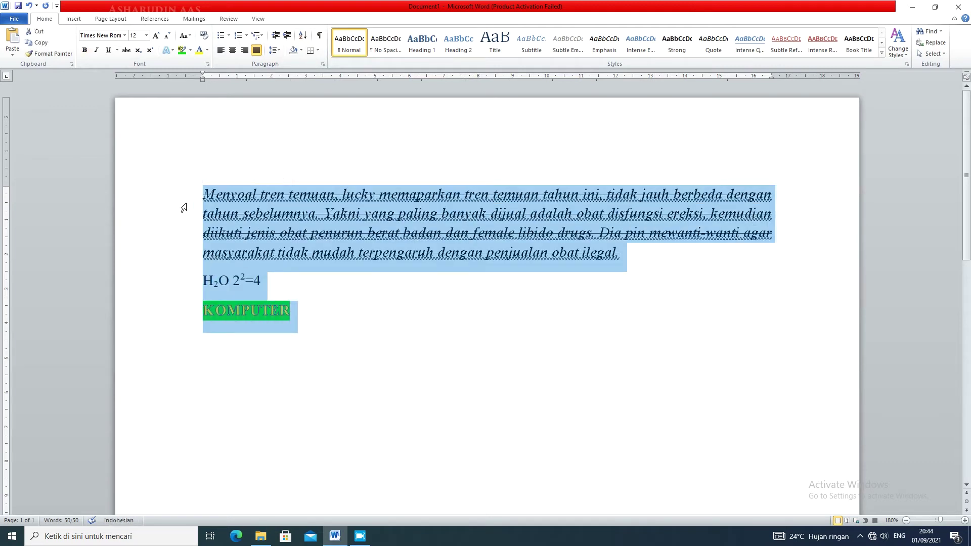
{"action": "left_click", "coordinate": [30, 7]}
{"action": "left_click", "coordinate": [30, 7]}
{"action": "left_click", "coordinate": [30, 7]}
{"action": "left_click", "coordinate": [30, 7]}
{"action": "left_click", "coordinate": [30, 7]}
{"action": "left_click", "coordinate": [30, 7]}
{"action": "left_click", "coordinate": [30, 7]}
{"action": "left_click", "coordinate": [30, 7]}
{"action": "left_click", "coordinate": [30, 7]}
{"action": "left_click", "coordinate": [30, 7]}
{"action": "left_click", "coordinate": [30, 8]}
{"action": "left_click", "coordinate": [30, 7]}
{"action": "left_click", "coordinate": [30, 7]}
{"action": "left_click", "coordinate": [30, 7]}
{"action": "left_click", "coordinate": [29, 7]}
{"action": "left_click", "coordinate": [631, 281]}
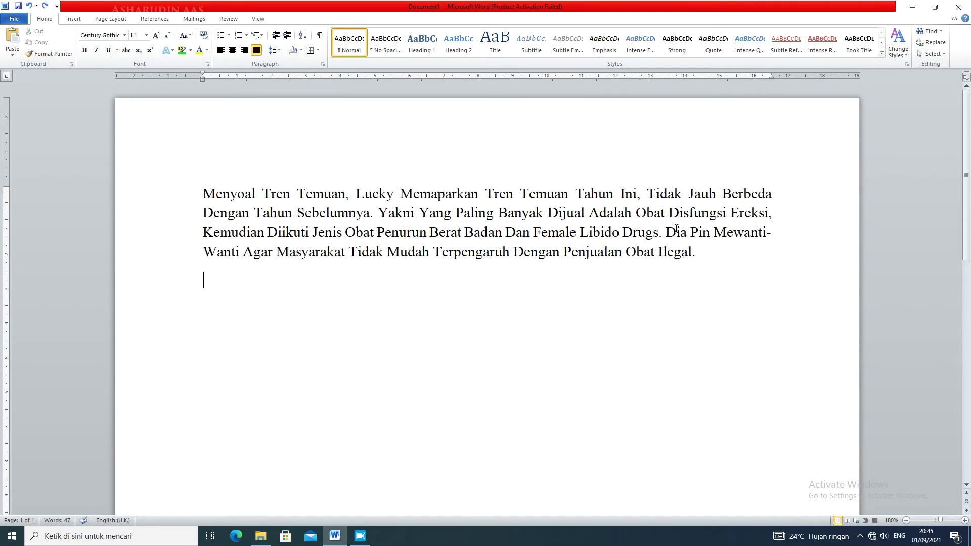
Step: Apply solid round bullets to the whole paragraph
{"action": "left_click", "coordinate": [230, 36]}
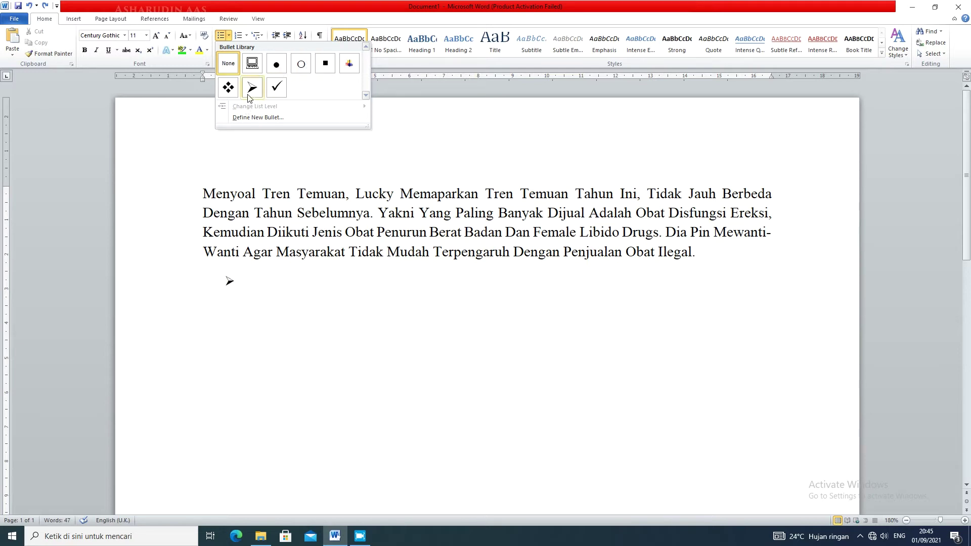
{"action": "left_click", "coordinate": [661, 252]}
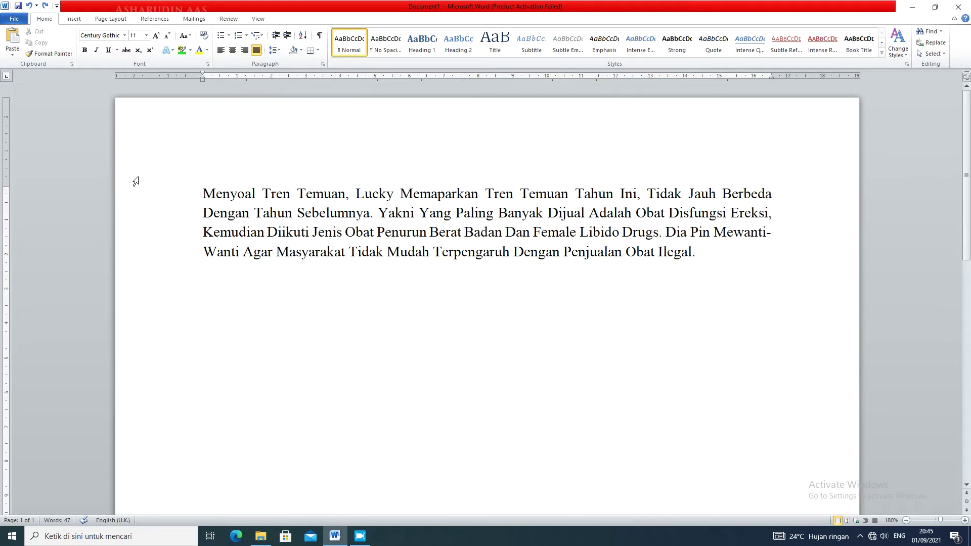
{"action": "left_click_drag", "start_coordinate": [201, 192], "coordinate": [716, 259]}
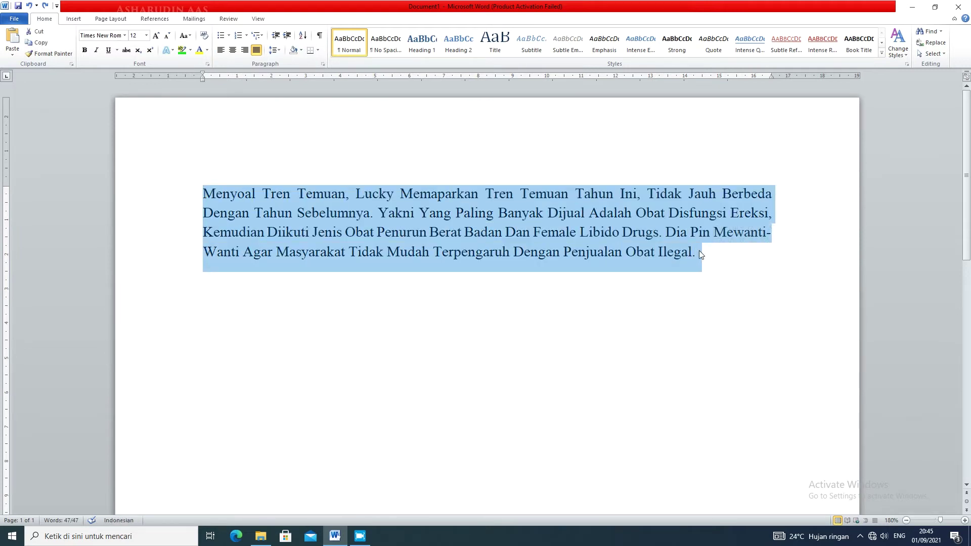
{"action": "left_click", "coordinate": [204, 193]}
{"action": "left_click_drag", "start_coordinate": [724, 256], "coordinate": [195, 160]}
{"action": "left_click", "coordinate": [229, 36]}
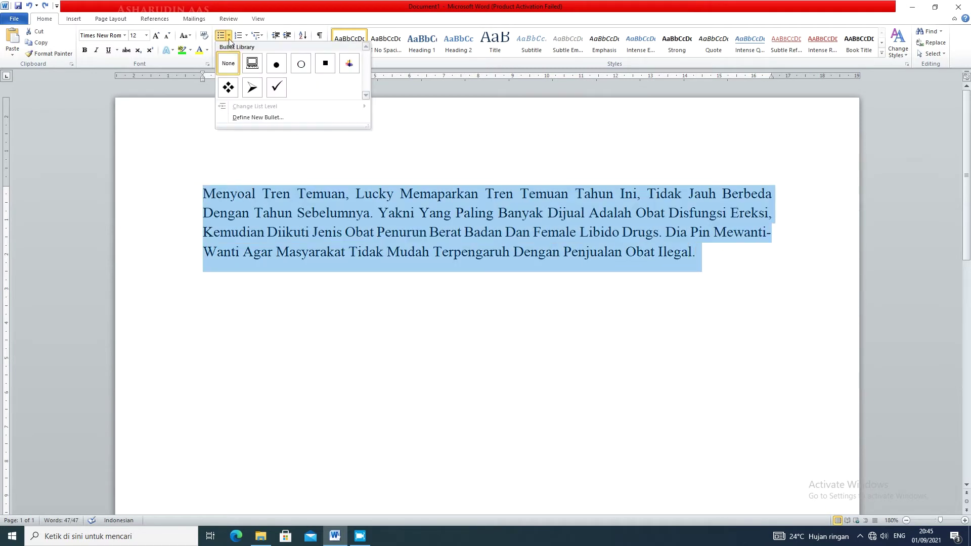
{"action": "left_click", "coordinate": [276, 64]}
{"action": "left_click", "coordinate": [416, 241]}
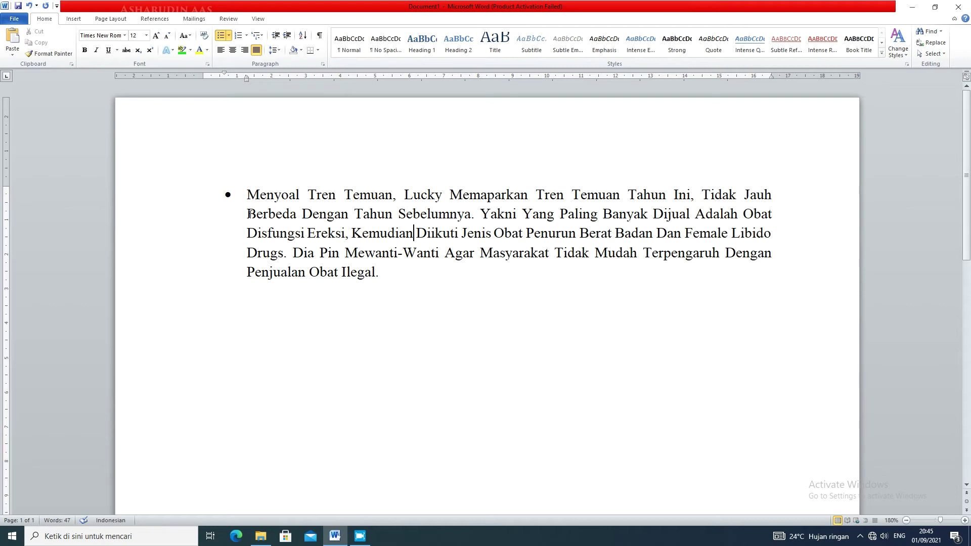
Step: Split the bulleted paragraph into four list items, breaking before "Berbeda", "Disfungsi" and "Drugs"
{"action": "left_click", "coordinate": [248, 214]}
{"action": "key", "text": "BackSpace"}
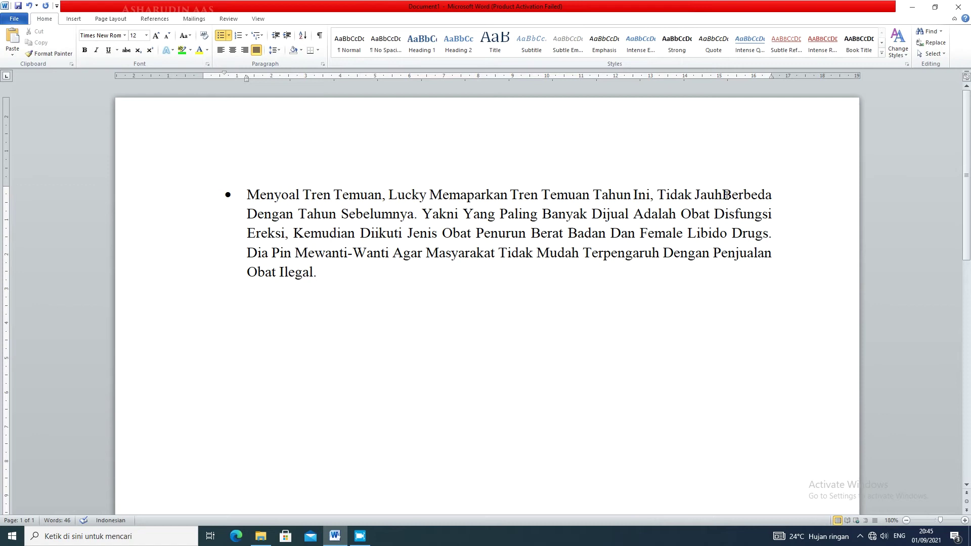
{"action": "key", "text": "Return"}
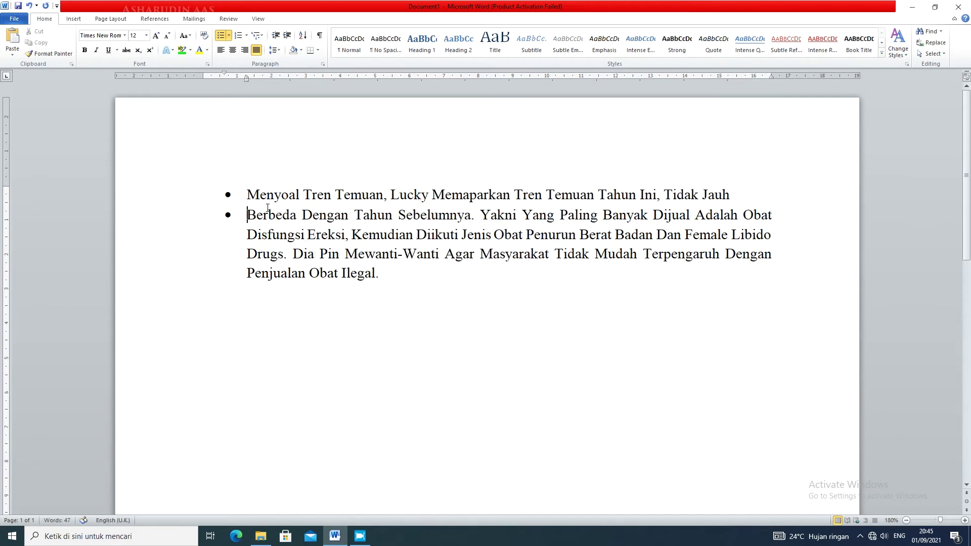
{"action": "left_click", "coordinate": [247, 235]}
{"action": "key", "text": "BackSpace"}
{"action": "key", "text": "Return"}
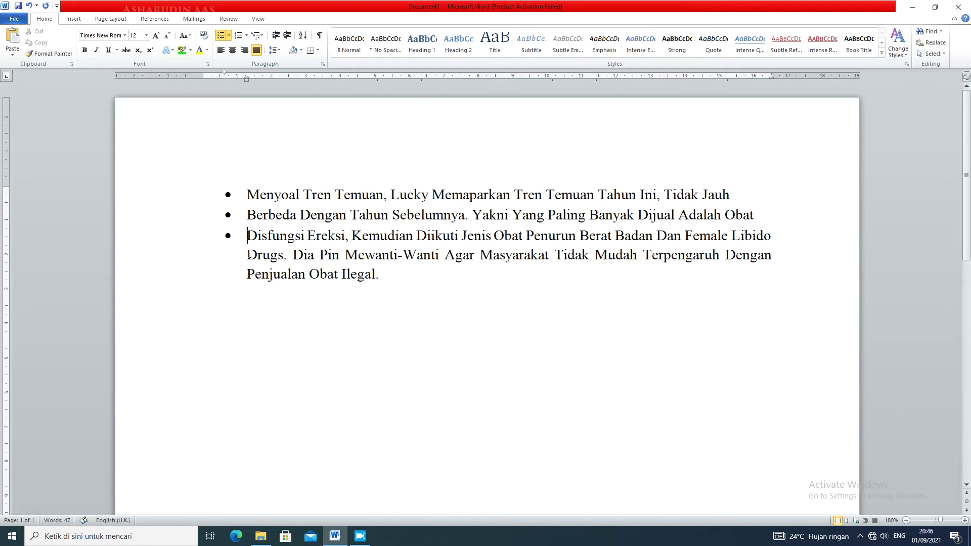
{"action": "left_click", "coordinate": [248, 254]}
{"action": "key", "text": "BackSpace"}
{"action": "key", "text": "Return"}
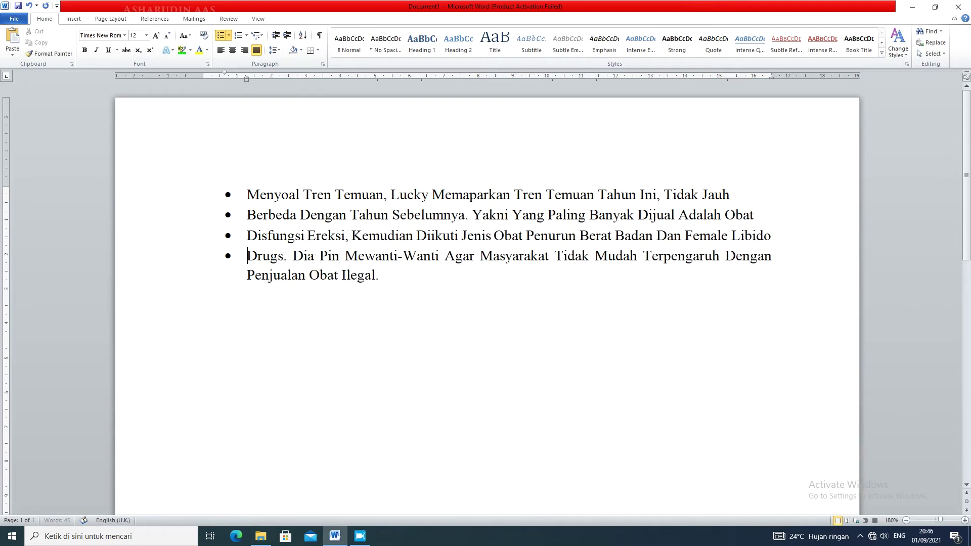
{"action": "left_click", "coordinate": [472, 302]}
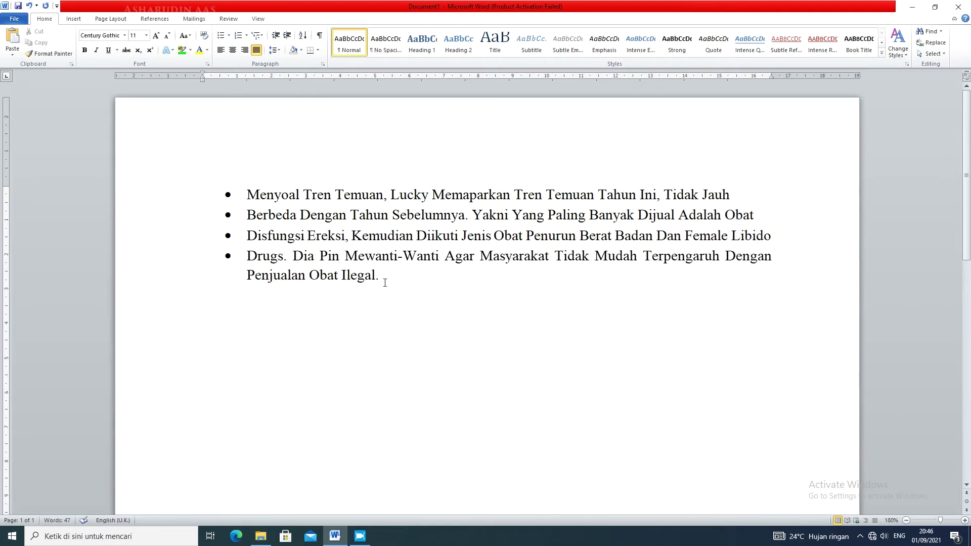
Step: Change the bullets of all four list items to solid squares
{"action": "left_click_drag", "start_coordinate": [376, 301], "coordinate": [156, 184]}
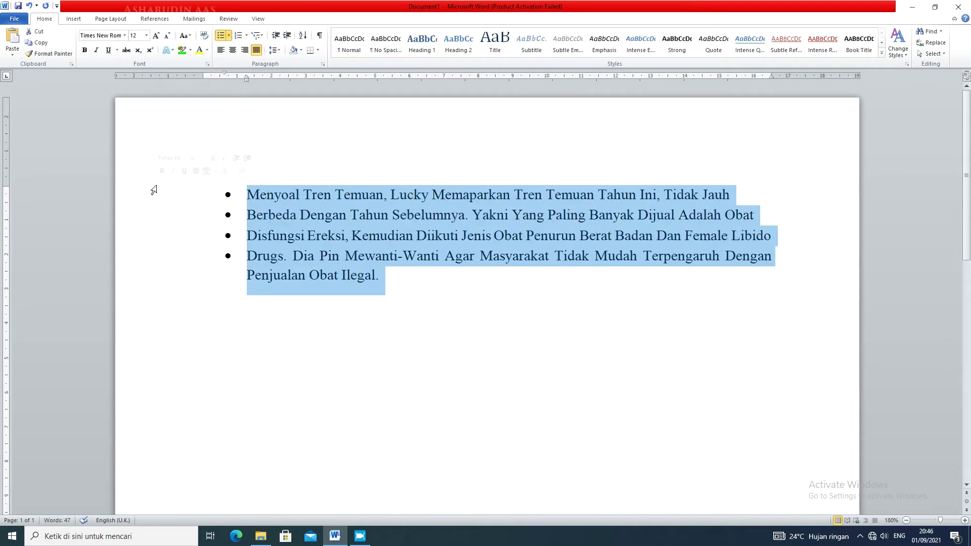
{"action": "left_click", "coordinate": [229, 35]}
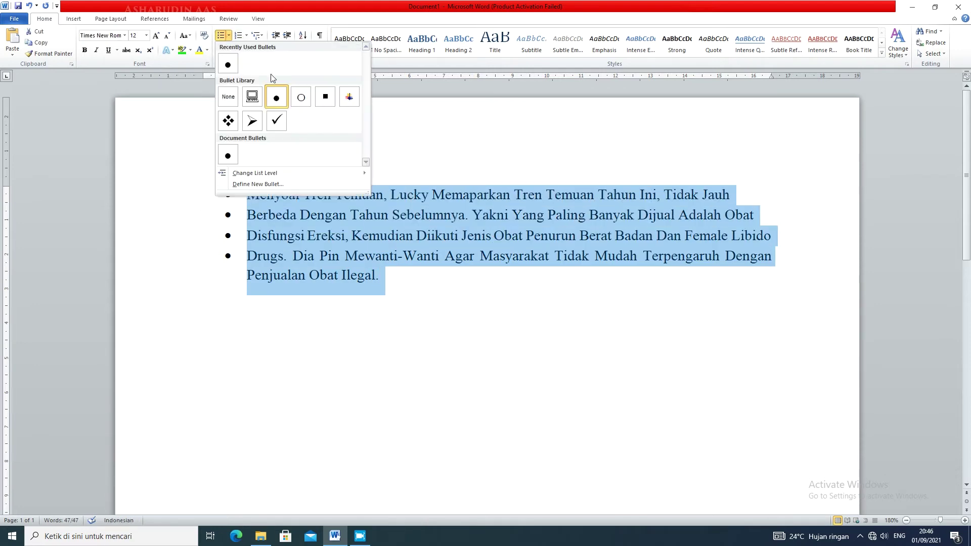
{"action": "left_click", "coordinate": [324, 100]}
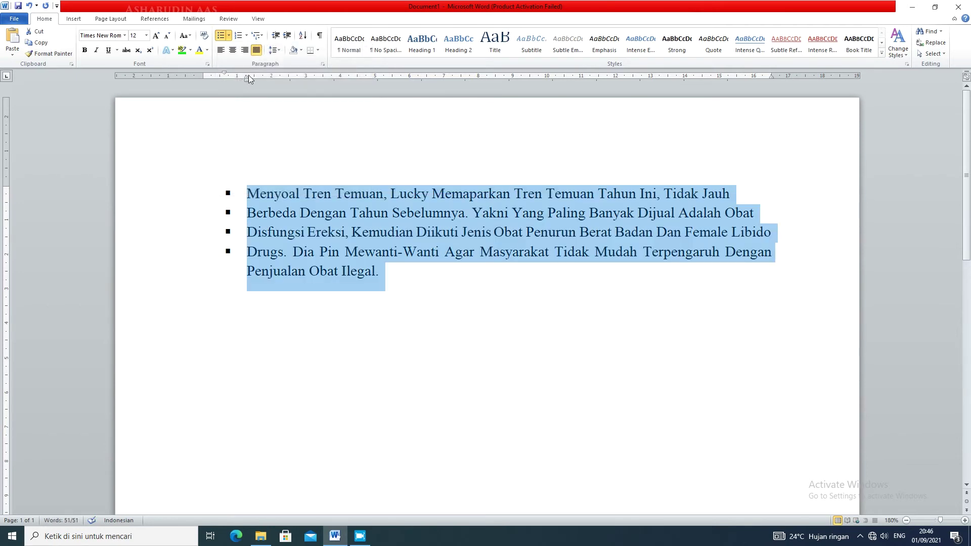
Step: Convert the four bulleted items to 1. 2. 3. numbering and switch the numbering to uppercase Roman numerals
{"action": "left_click", "coordinate": [246, 35]}
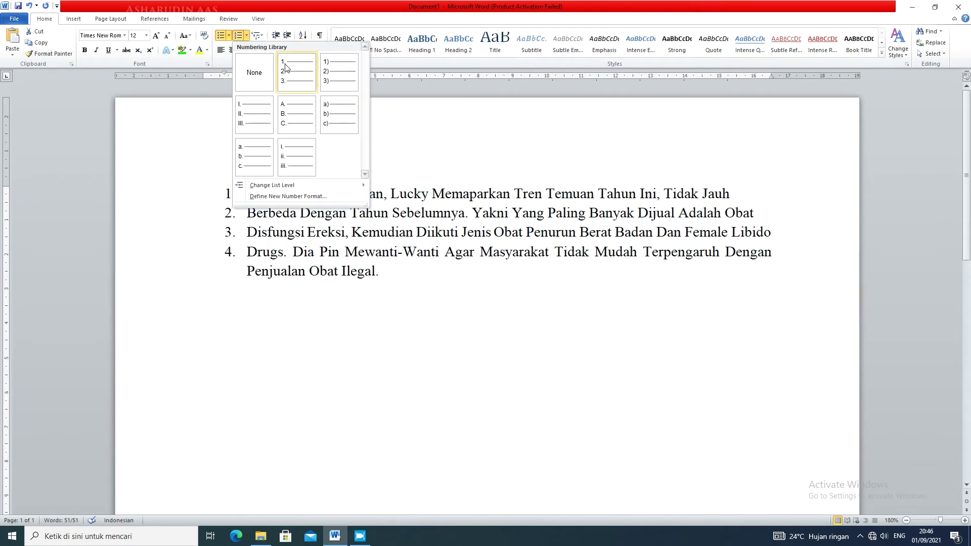
{"action": "left_click", "coordinate": [292, 74]}
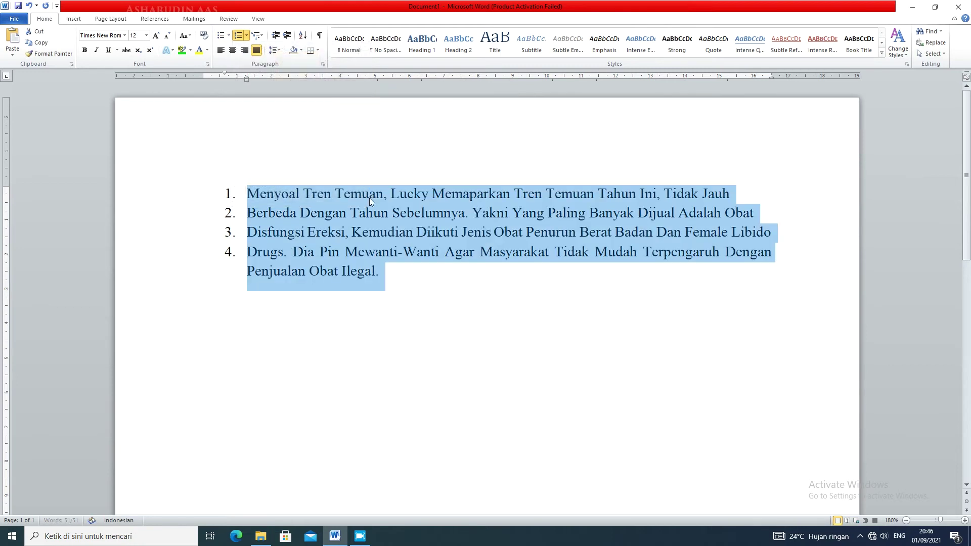
{"action": "left_click", "coordinate": [246, 36]}
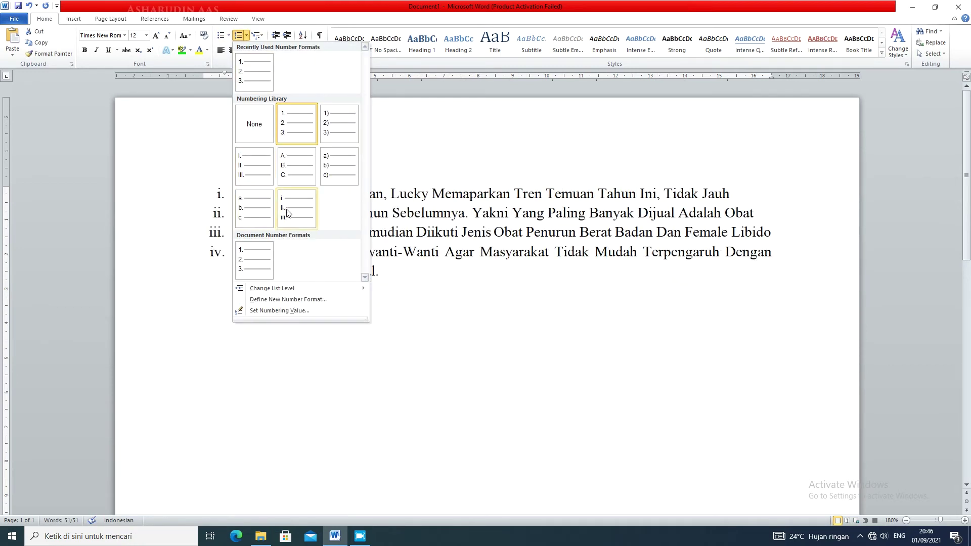
{"action": "left_click", "coordinate": [254, 165]}
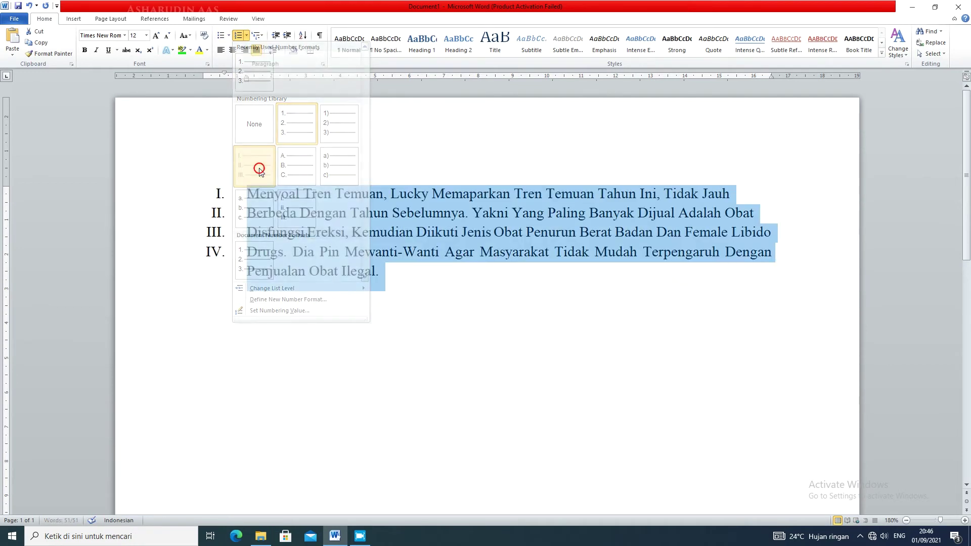
Step: Apply the 1) a) i) multilevel list style to the four items
{"action": "left_click", "coordinate": [263, 36]}
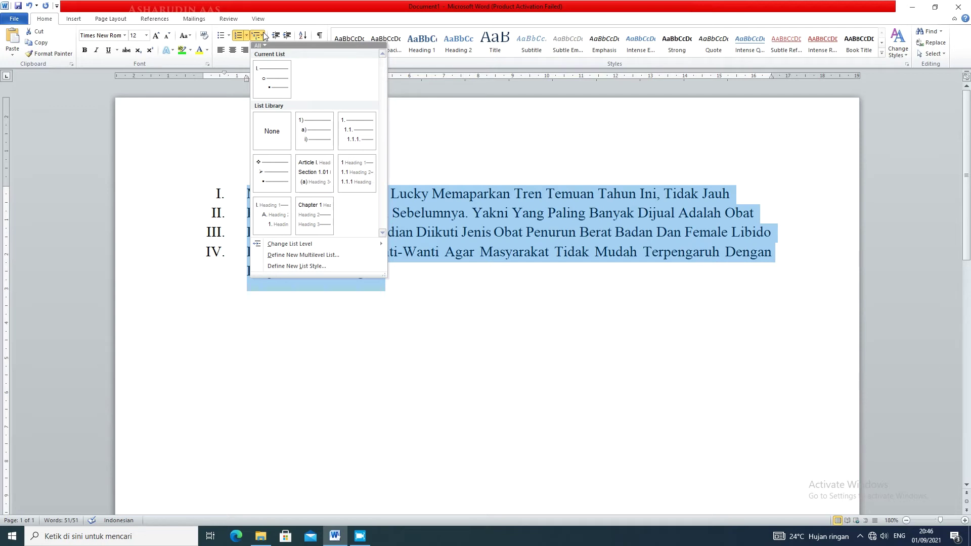
{"action": "left_click", "coordinate": [326, 137]}
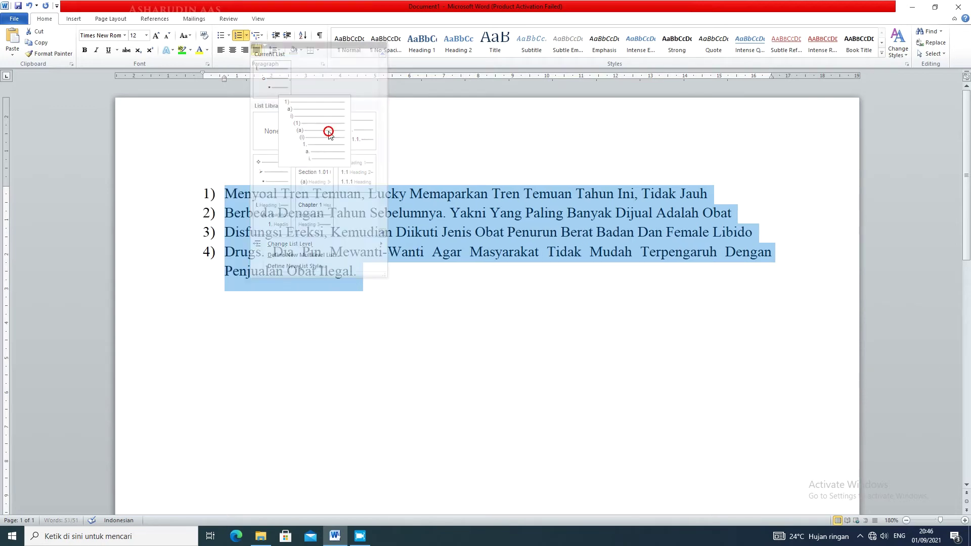
{"action": "left_click", "coordinate": [322, 251]}
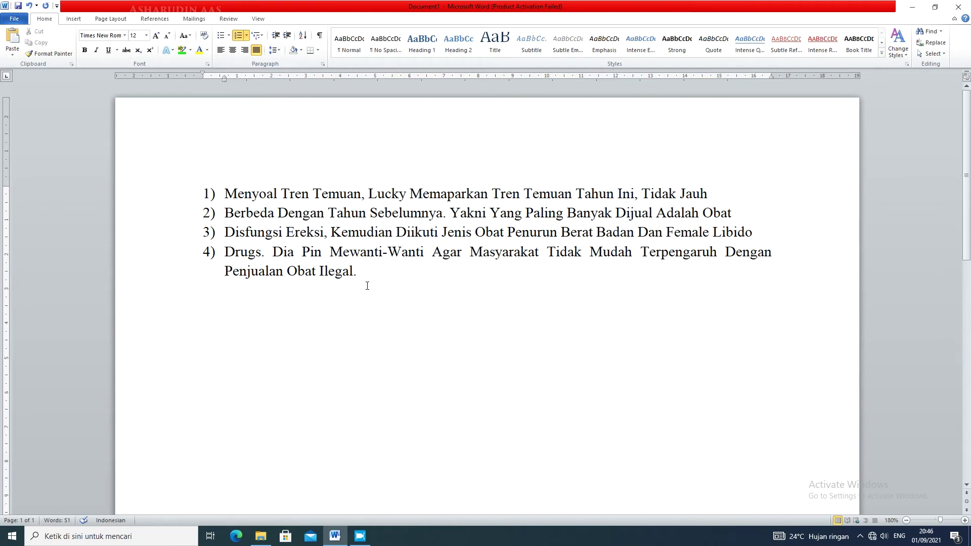
Step: Undo the list formatting and line splits back to the single unbulleted paragraph
{"action": "key", "text": "ctrl+z"}
{"action": "key", "text": "ctrl+z"}
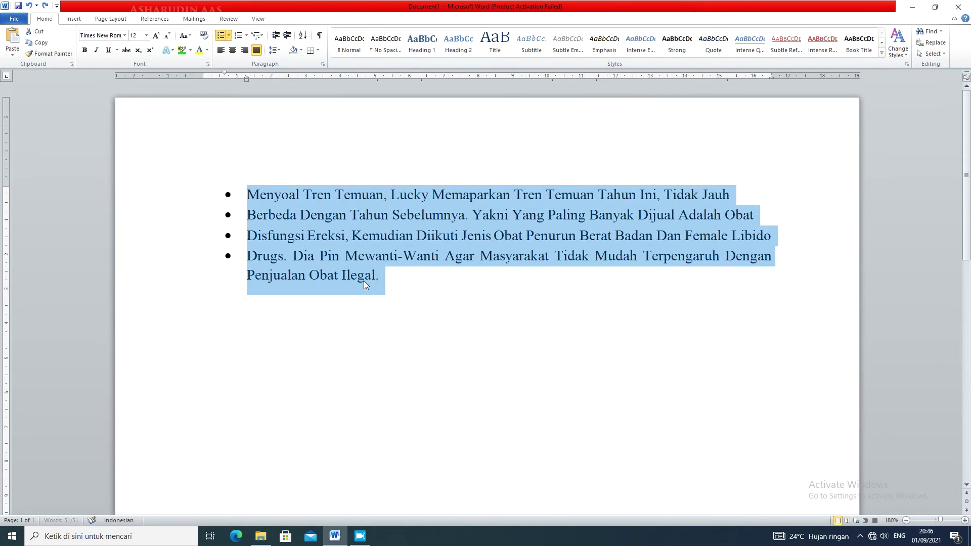
{"action": "key", "text": "ctrl+z"}
{"action": "key", "text": "ctrl+z"}
{"action": "key", "text": "ctrl+z"}
{"action": "key", "text": "ctrl+z"}
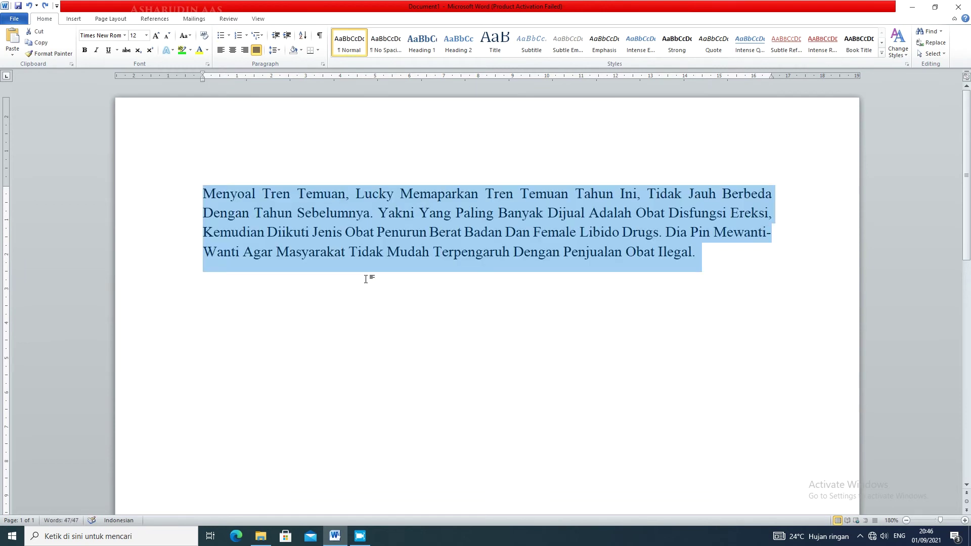
Step: Cycle the whole paragraph's alignment through left, centred and right, ending with justified
{"action": "left_click", "coordinate": [454, 252]}
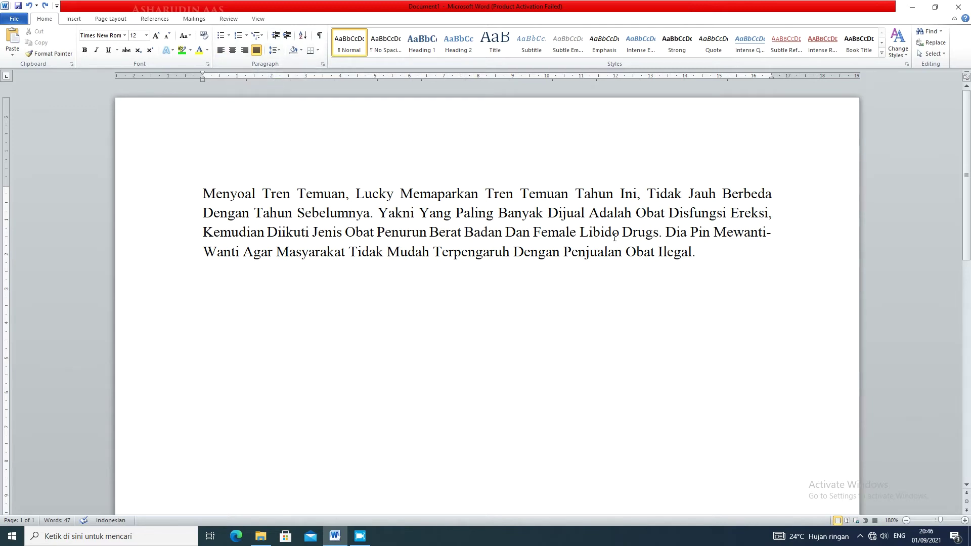
{"action": "left_click_drag", "start_coordinate": [711, 254], "coordinate": [202, 193]}
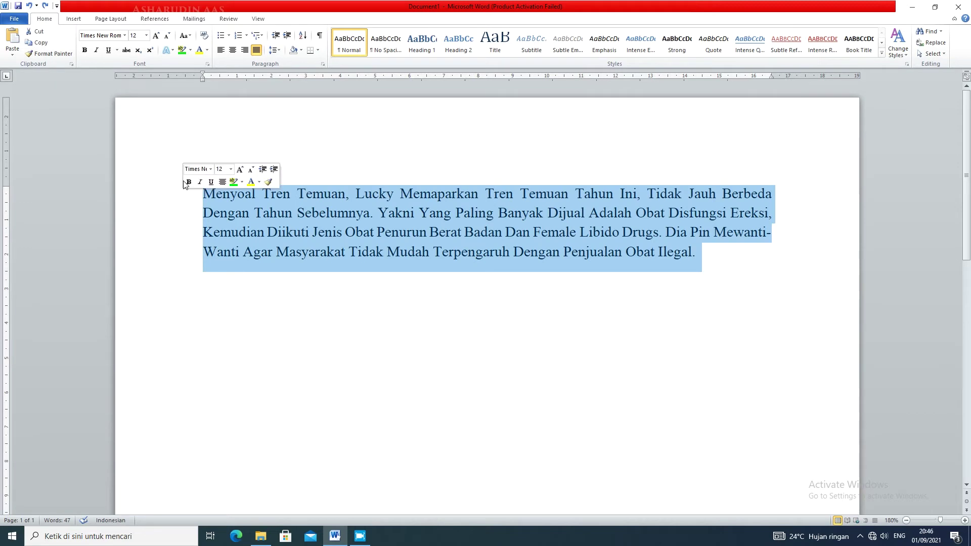
{"action": "left_click", "coordinate": [221, 51]}
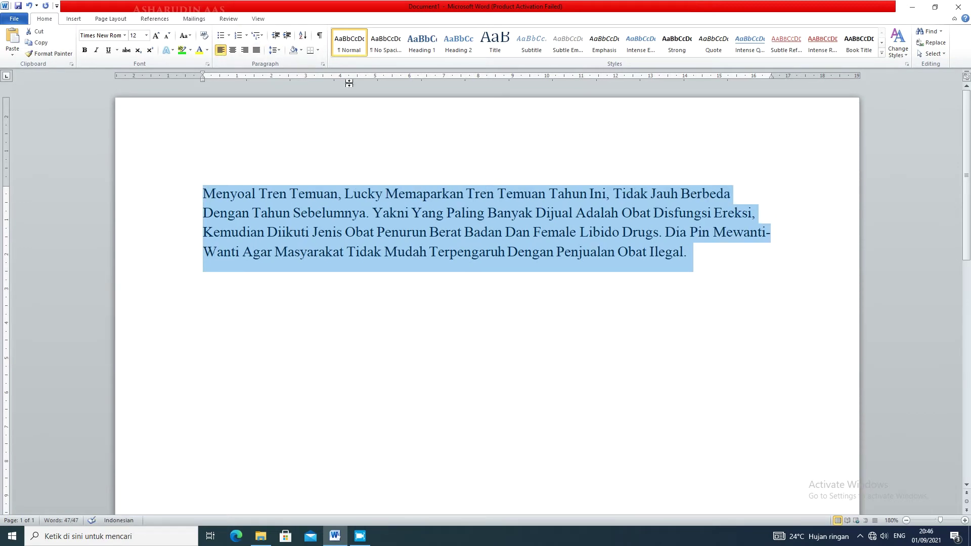
{"action": "left_click", "coordinate": [233, 50]}
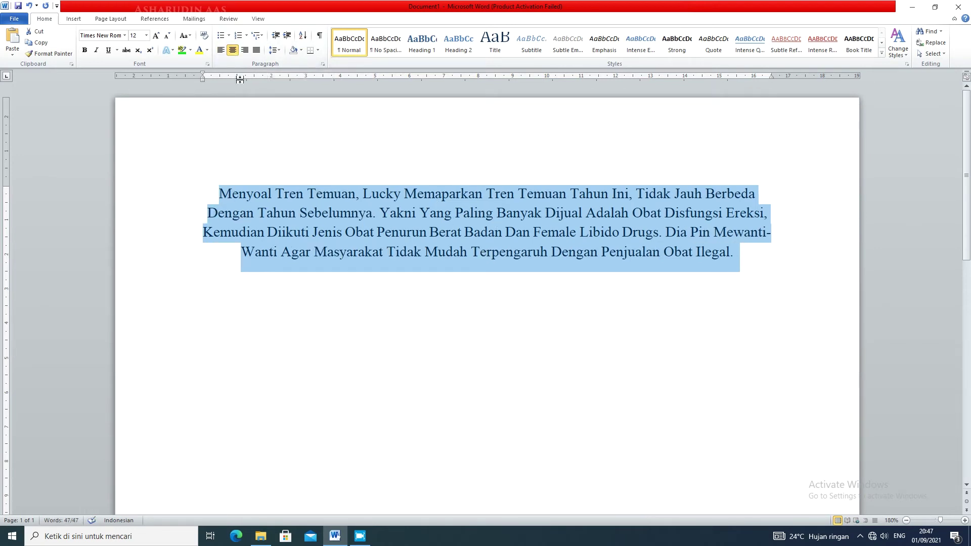
{"action": "left_click", "coordinate": [245, 51]}
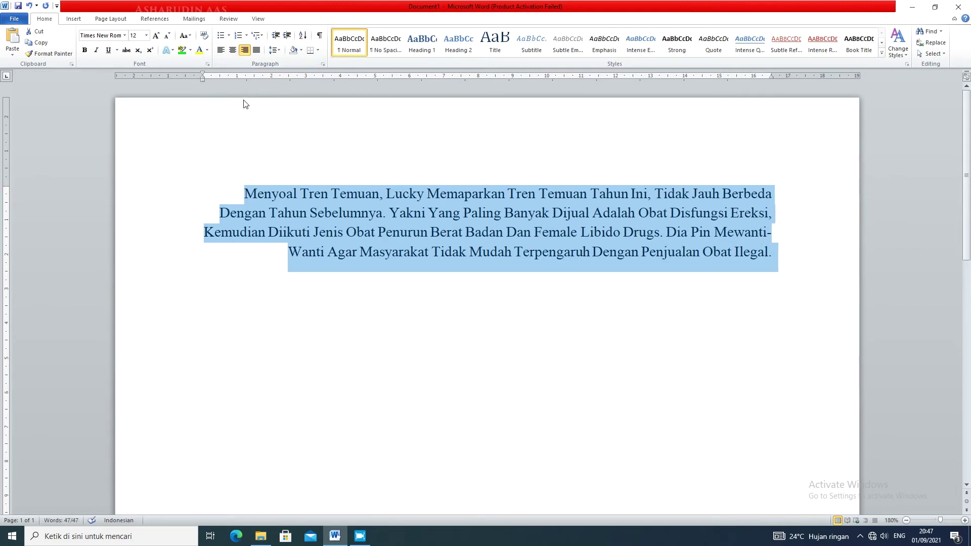
{"action": "left_click", "coordinate": [258, 53]}
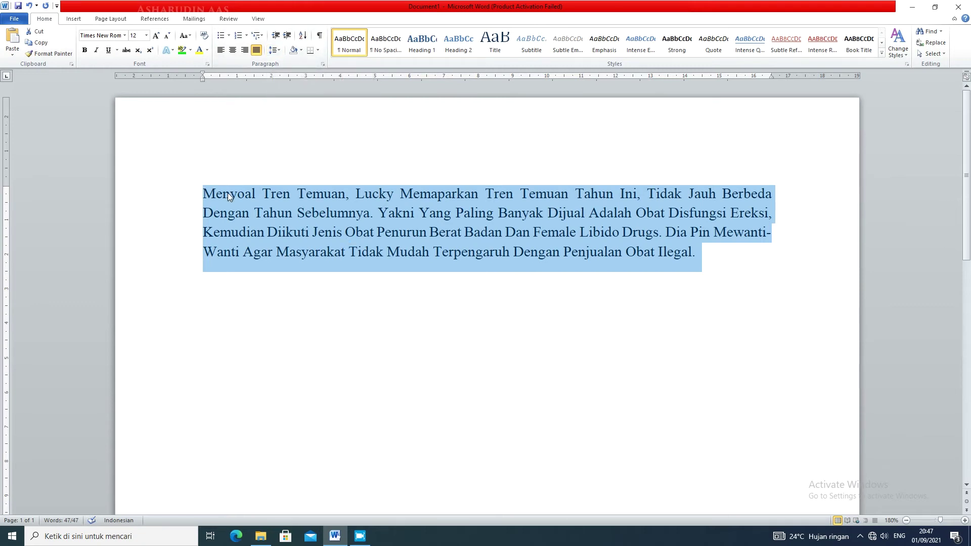
Step: Remove the space after the paragraph using the line and paragraph spacing options
{"action": "left_click", "coordinate": [279, 50]}
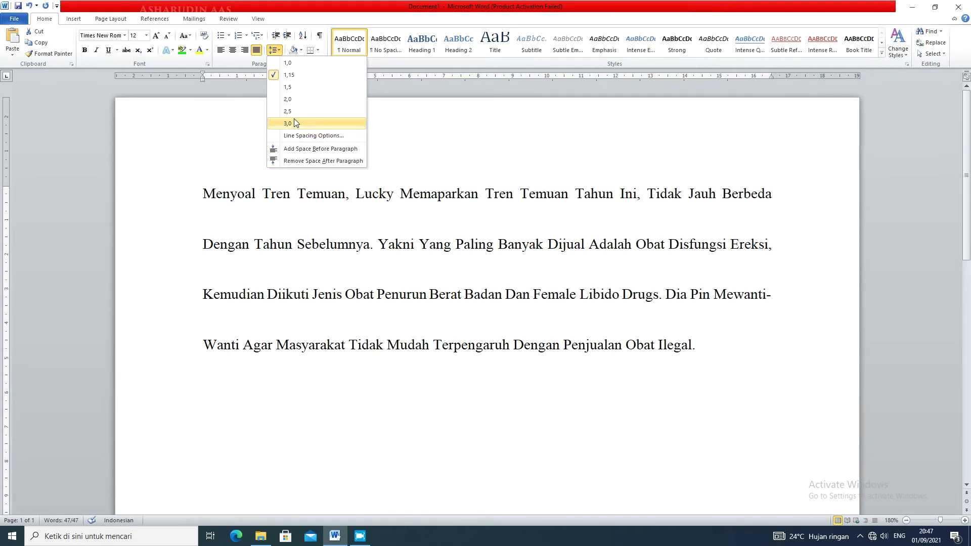
{"action": "left_click", "coordinate": [302, 162]}
{"action": "left_click", "coordinate": [526, 325]}
Step: Set the whole paragraph's line spacing to 1,5
{"action": "left_click_drag", "start_coordinate": [701, 252], "coordinate": [206, 191]}
{"action": "left_click", "coordinate": [274, 50]}
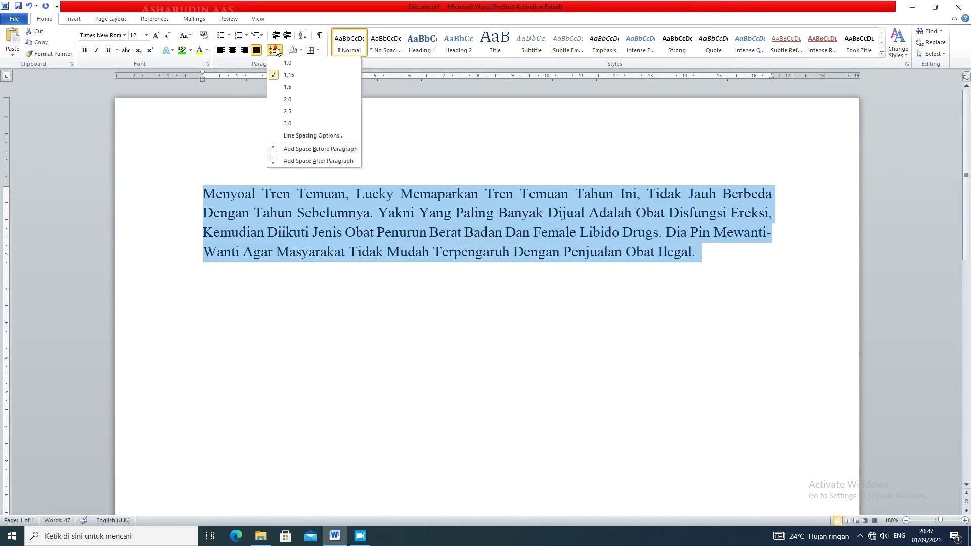
{"action": "left_click", "coordinate": [292, 86]}
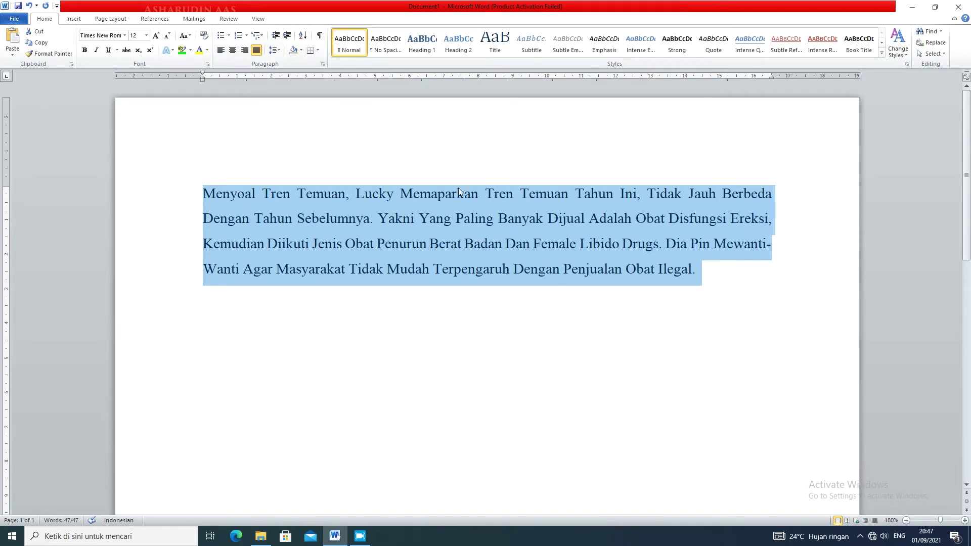
Step: Shade the paragraph with the standard red color
{"action": "left_click", "coordinate": [301, 51]}
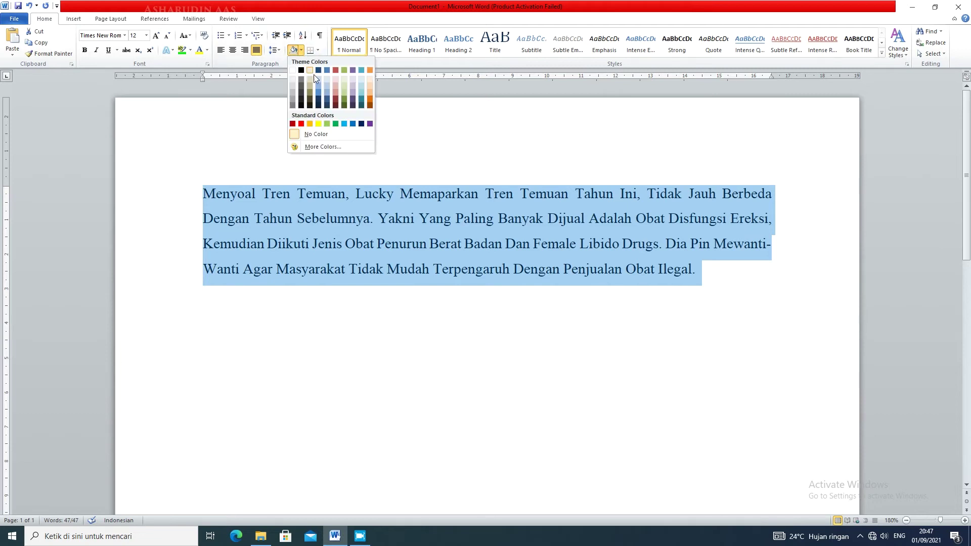
{"action": "left_click", "coordinate": [305, 123]}
{"action": "left_click", "coordinate": [660, 365]}
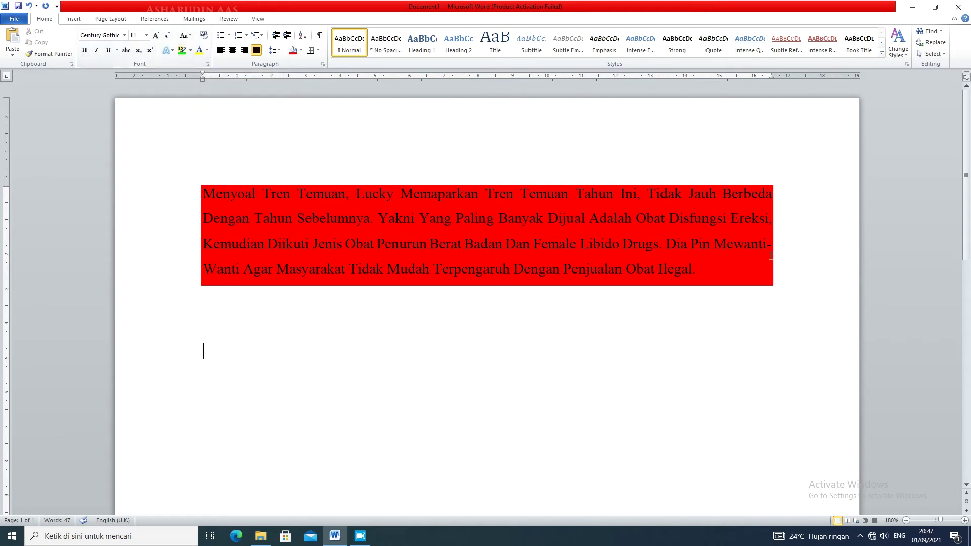
Step: Change the whole paragraph's shading to standard yellow
{"action": "left_click", "coordinate": [795, 268]}
{"action": "left_click_drag", "start_coordinate": [769, 274], "coordinate": [229, 196]}
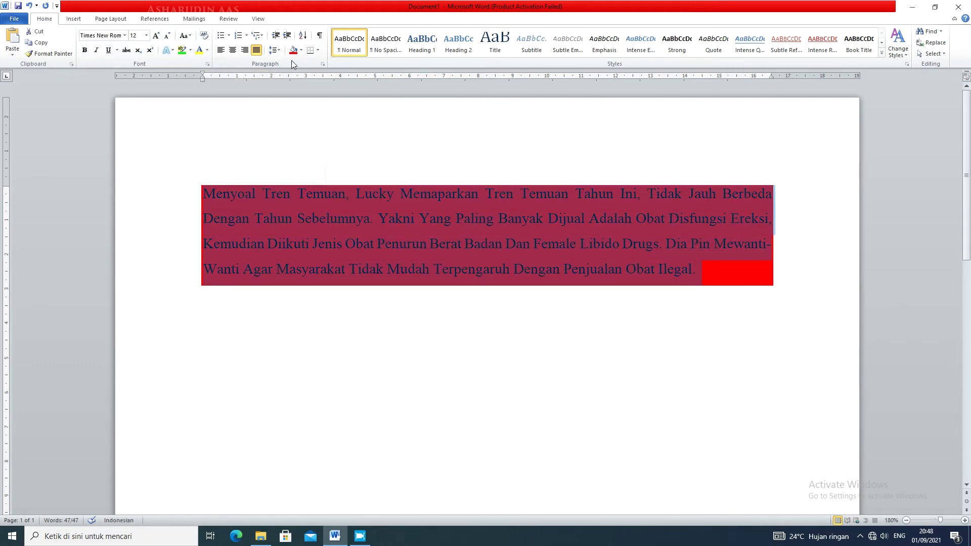
{"action": "left_click", "coordinate": [301, 51]}
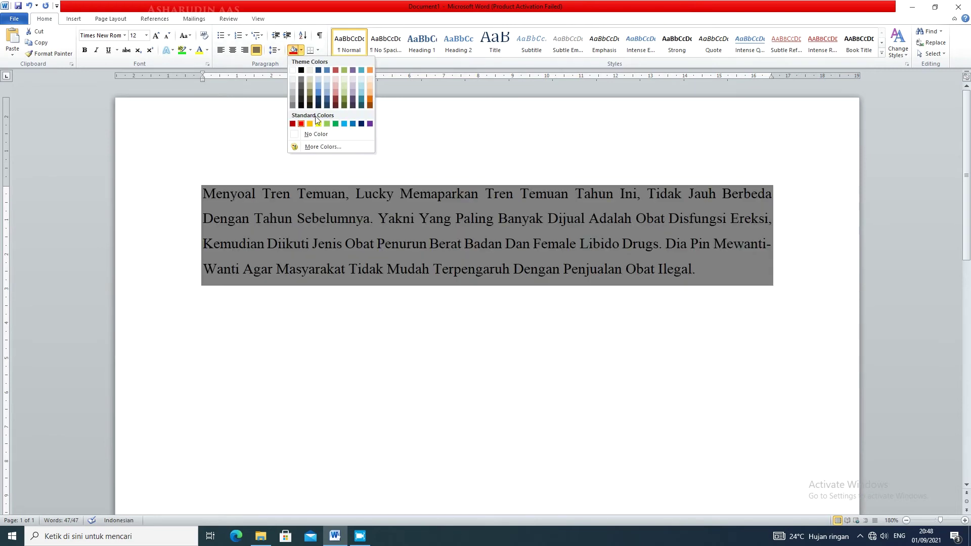
{"action": "left_click", "coordinate": [321, 124]}
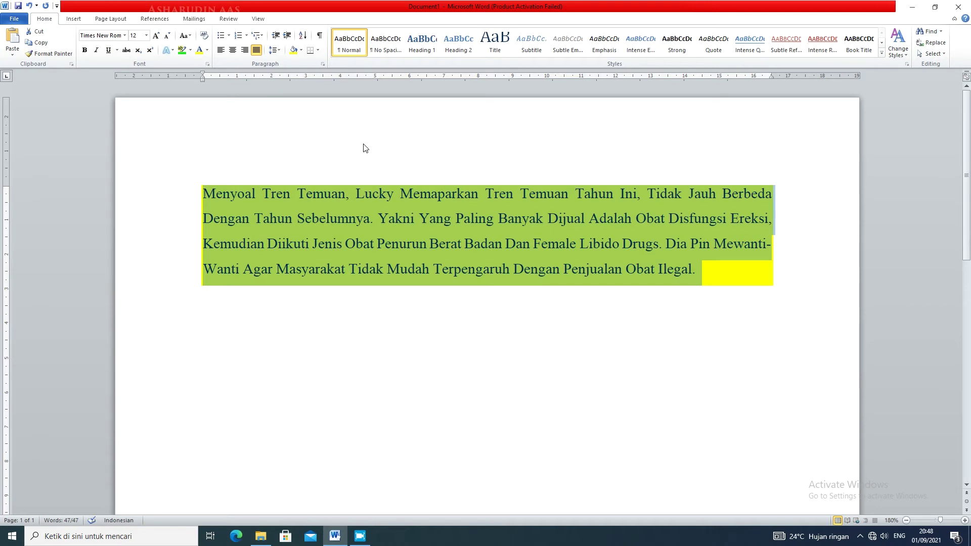
Step: Set up paragraph borders on all four sides in Borders and Shading and choose a 1 pt line width
{"action": "left_click", "coordinate": [318, 53]}
{"action": "left_click", "coordinate": [480, 158]}
{"action": "left_click", "coordinate": [317, 50]}
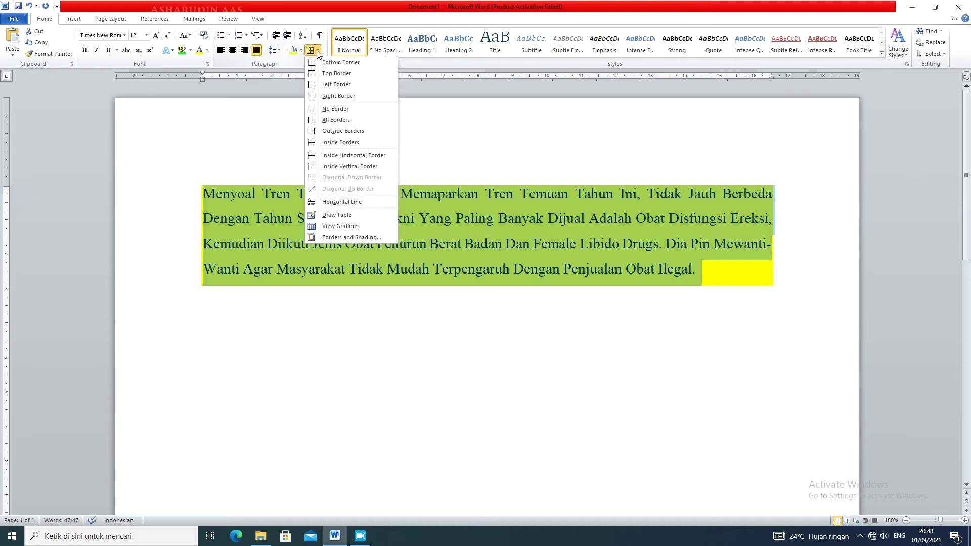
{"action": "left_click", "coordinate": [355, 236]}
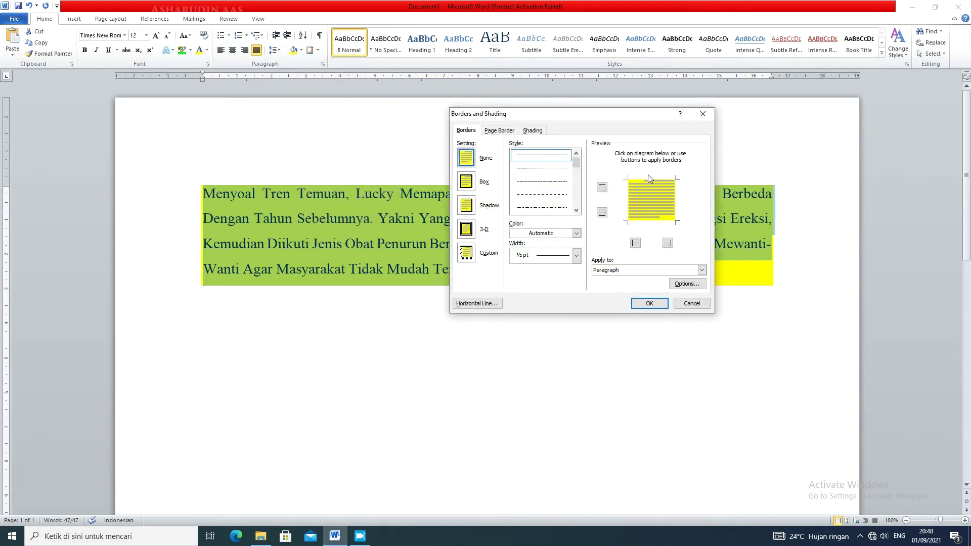
{"action": "left_click", "coordinate": [651, 178]}
{"action": "left_click", "coordinate": [627, 200]}
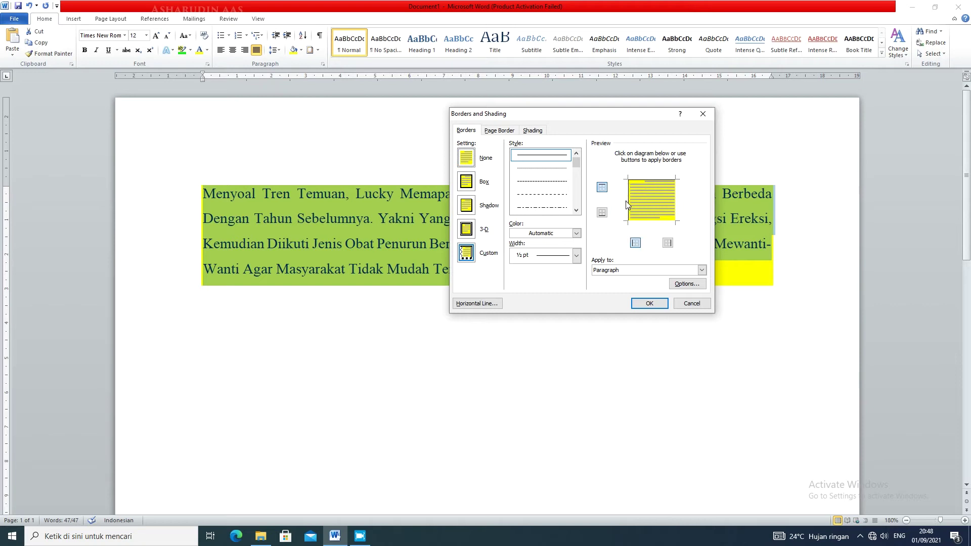
{"action": "left_click", "coordinate": [648, 221]}
{"action": "left_click", "coordinate": [677, 207]}
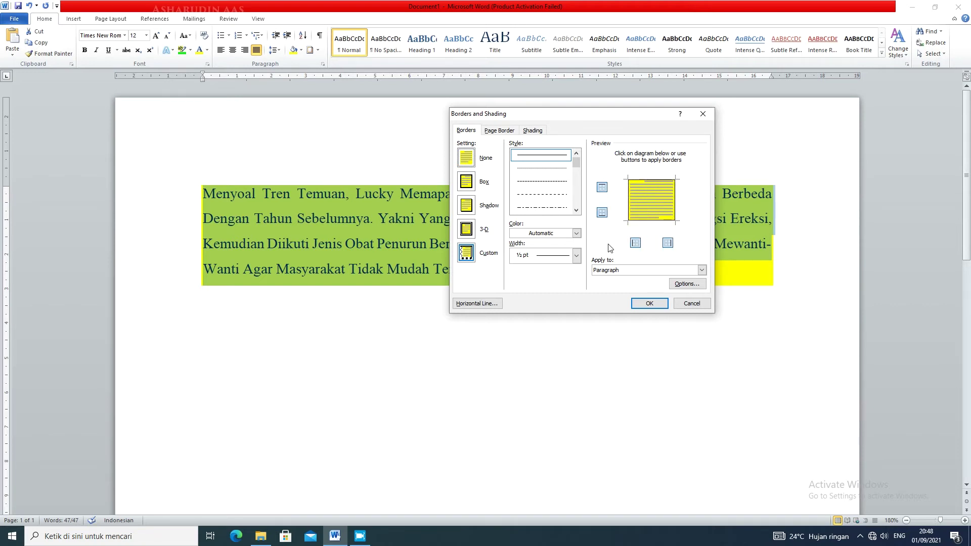
{"action": "left_click", "coordinate": [576, 256]}
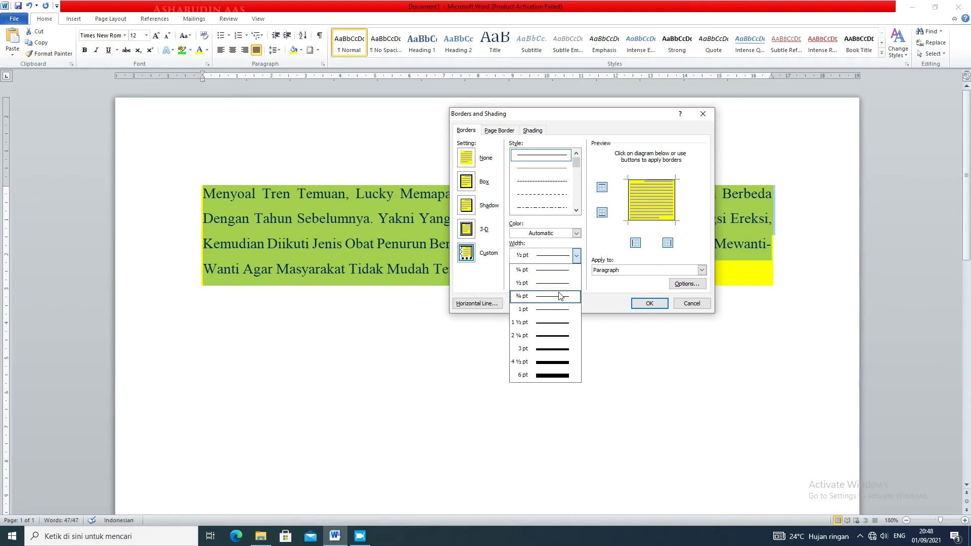
{"action": "left_click", "coordinate": [551, 309]}
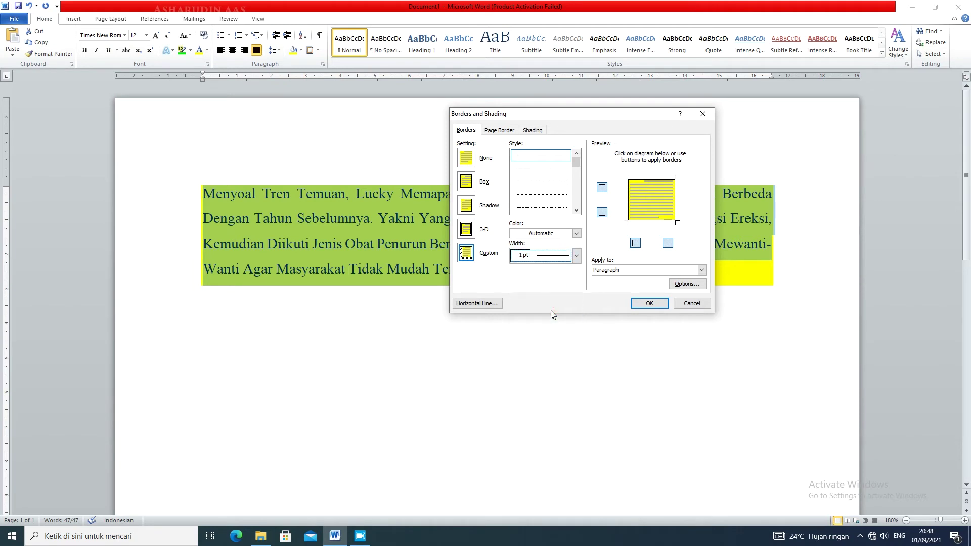
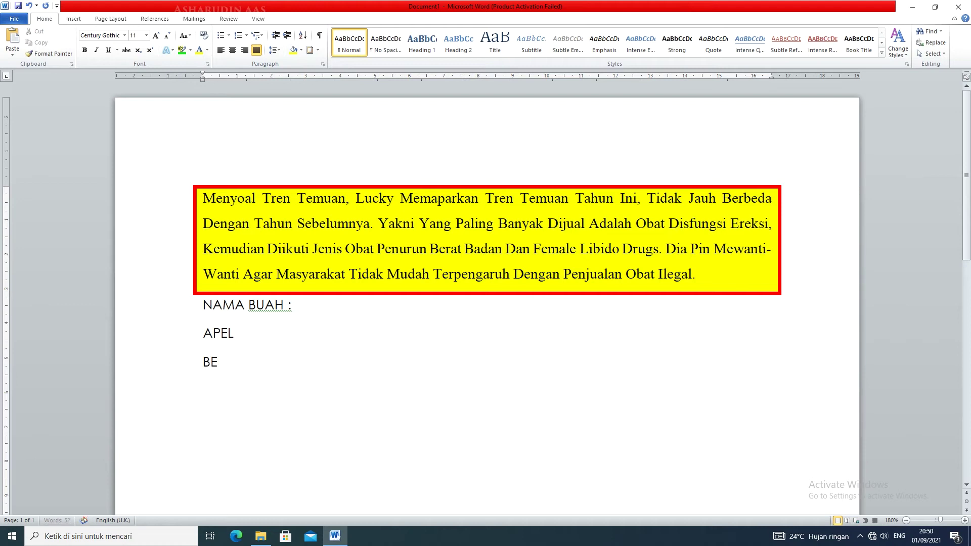
Step: Continue the fruit list under APEL with MARKISA, BENGKUANG and KELAPA on separate lines, replacing the partly written second entry
{"action": "key", "text": "BackSpace"}
{"action": "key", "text": "BackSpace"}
{"action": "key", "text": "BackSpace"}
{"action": "key", "text": "BackSpace"}
{"action": "key", "text": "BackSpace"}
{"action": "key", "text": "BackSpace"}
{"action": "key", "text": "BackSpace"}
{"action": "key", "text": "BackSpace"}
{"action": "key", "text": "BackSpace"}
{"action": "type", "text": "MARKISA"}
{"action": "key", "text": "Return"}
{"action": "type", "text": "VBE"}
{"action": "key", "text": "BackSpace"}
{"action": "key", "text": "BackSpace"}
{"action": "key", "text": "BackSpace"}
{"action": "type", "text": "BENGKUANG "}
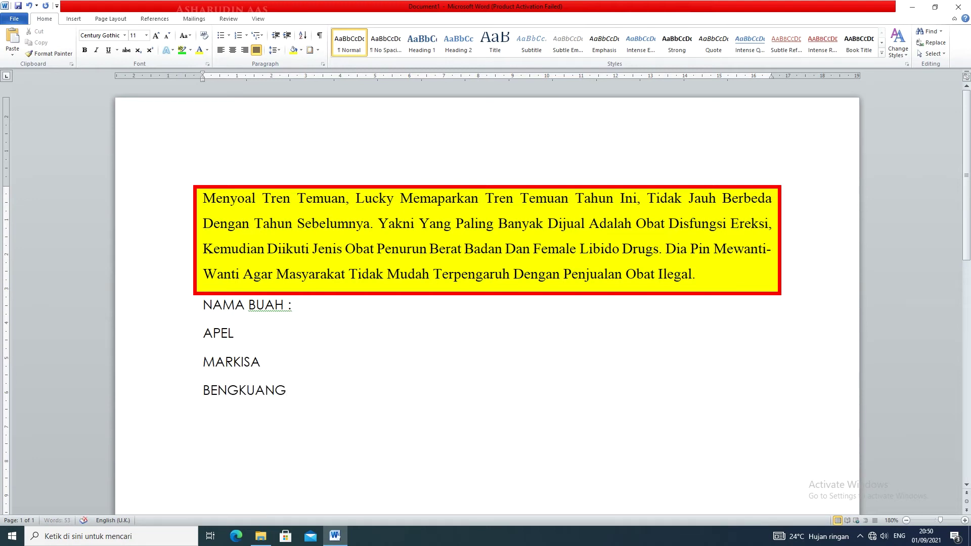
{"action": "type", "text": "KELAPA"}
Step: Sort the four fruit names as text in ascending order
{"action": "left_click_drag", "start_coordinate": [278, 420], "coordinate": [198, 344]}
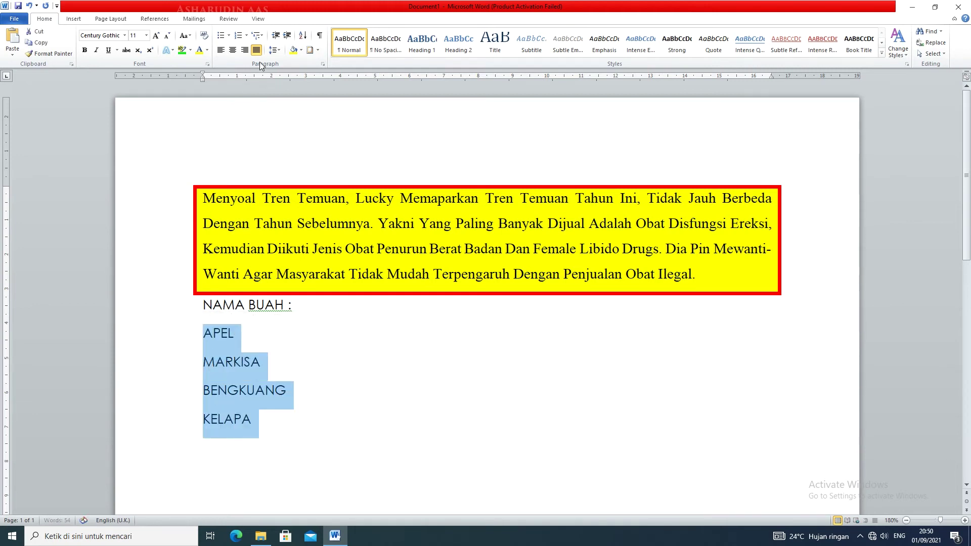
{"action": "left_click", "coordinate": [305, 36]}
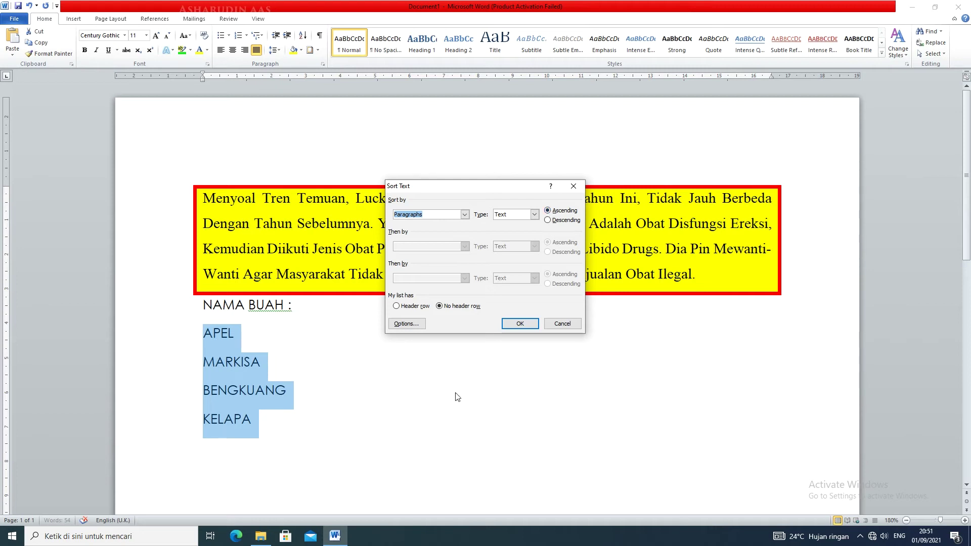
{"action": "left_click", "coordinate": [526, 325]}
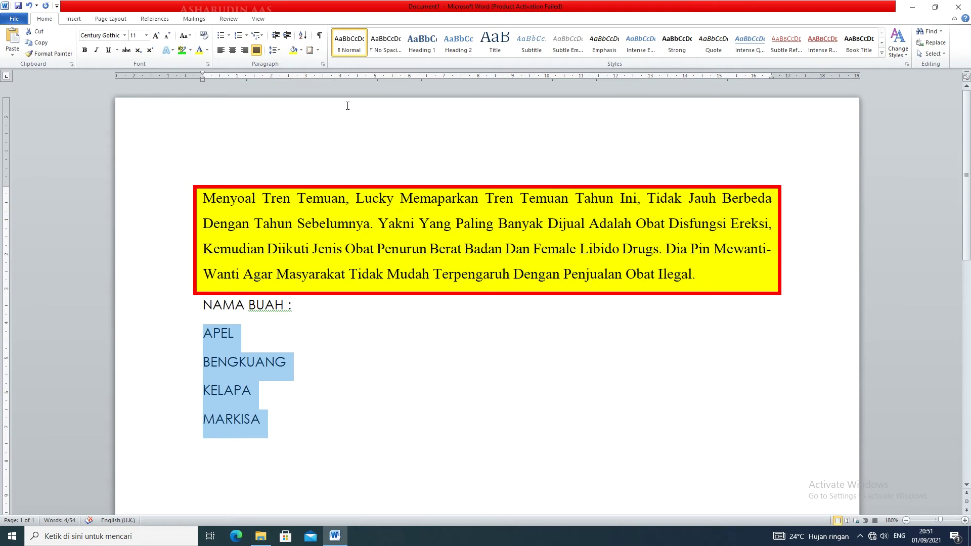
Step: Sort the four fruit names in descending order
{"action": "left_click", "coordinate": [302, 35]}
{"action": "left_click", "coordinate": [548, 220]}
{"action": "left_click", "coordinate": [520, 323]}
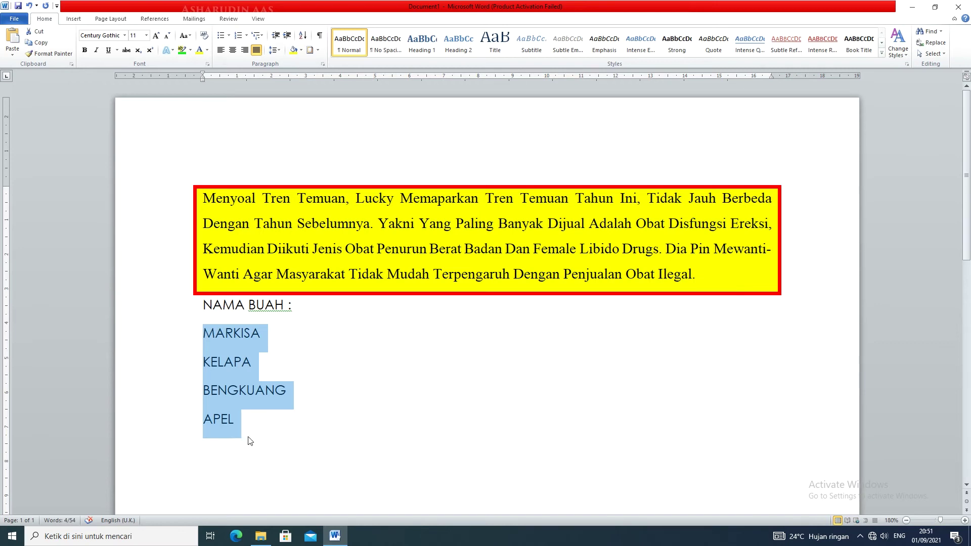
Step: Replace the fruit names under NAMA BUAH with the numbers 1, 2, 5, 4 and 3 on separate lines
{"action": "left_click", "coordinate": [265, 424]}
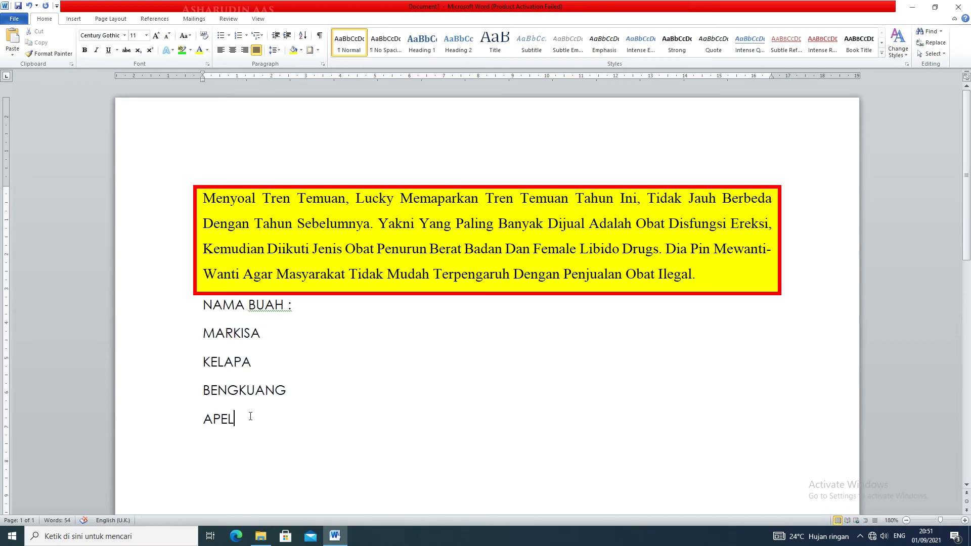
{"action": "left_click_drag", "start_coordinate": [249, 421], "coordinate": [170, 336]}
{"action": "key", "text": "Delete"}
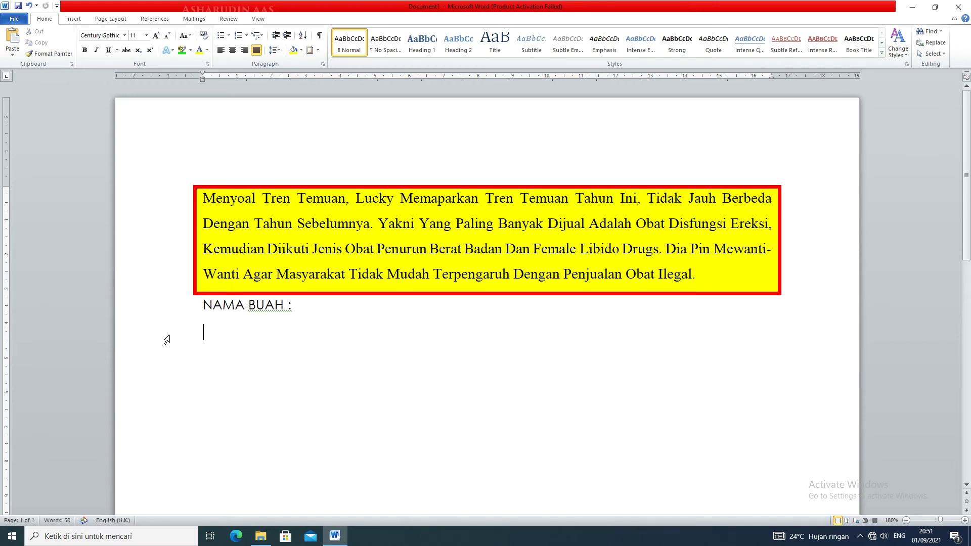
{"action": "type", "text": "1"}
{"action": "key", "text": "Return"}
{"action": "type", "text": "56"}
{"action": "key", "text": "BackSpace"}
{"action": "key", "text": "Return"}
{"action": "type", "text": "4"}
{"action": "key", "text": "Return"}
{"action": "type", "text": "3"}
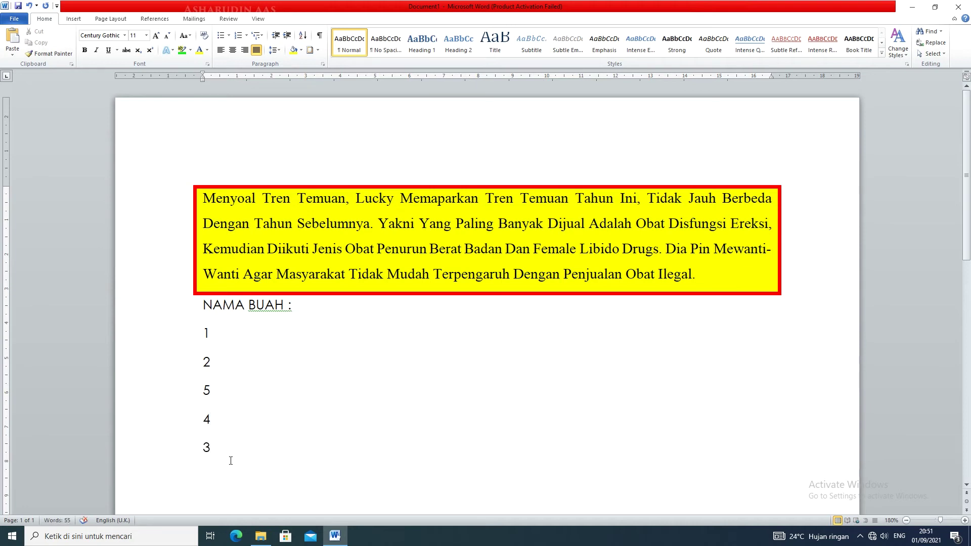
Step: Sort the five number lines as numbers in ascending order
{"action": "left_click_drag", "start_coordinate": [263, 449], "coordinate": [169, 347]}
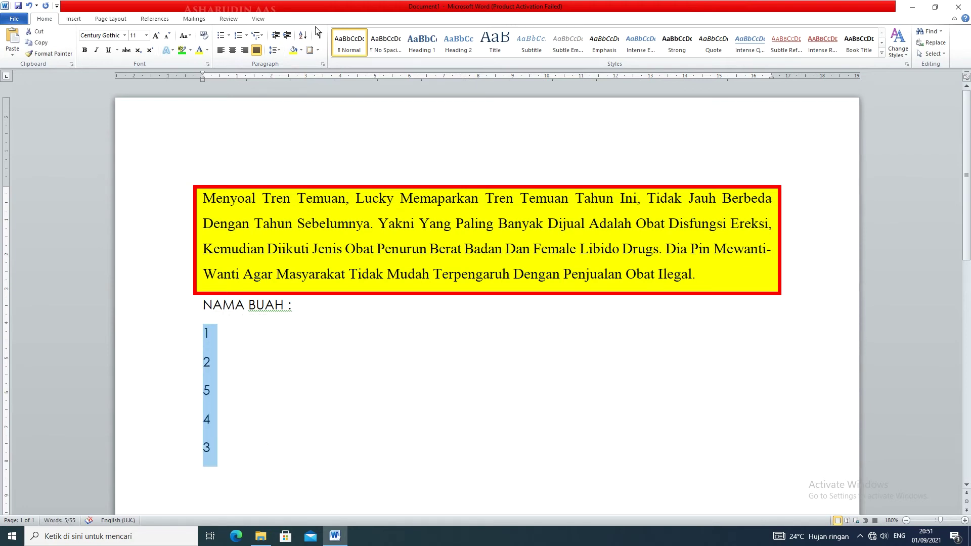
{"action": "left_click", "coordinate": [303, 35]}
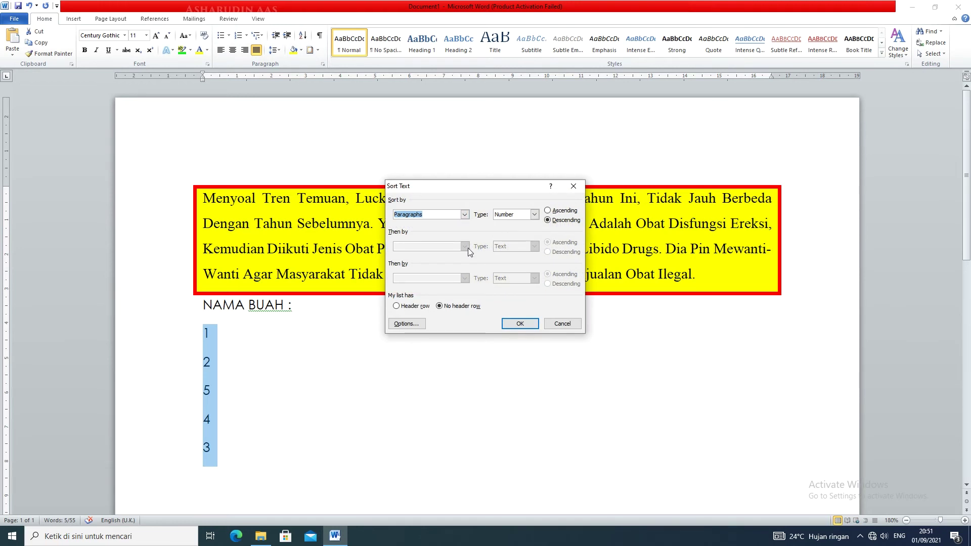
{"action": "left_click", "coordinate": [550, 211]}
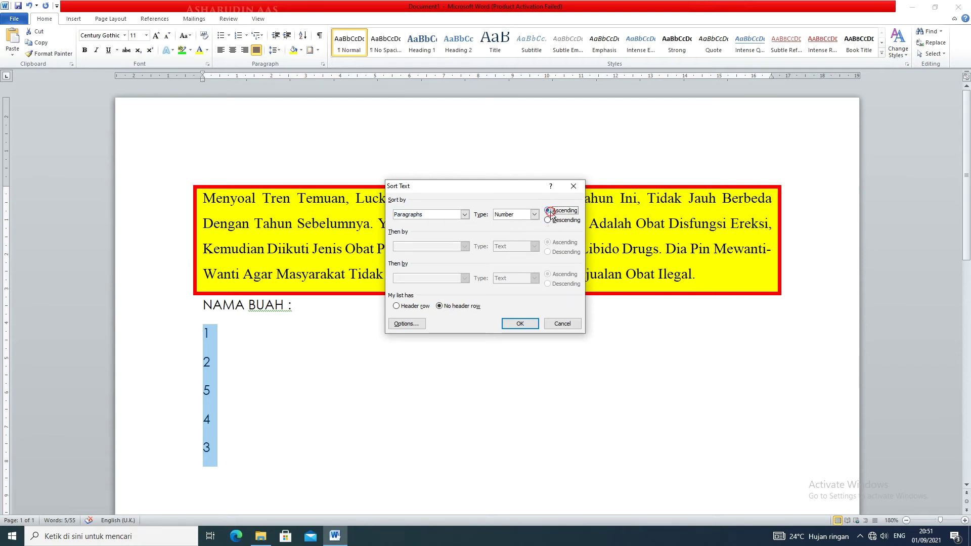
{"action": "left_click", "coordinate": [520, 324]}
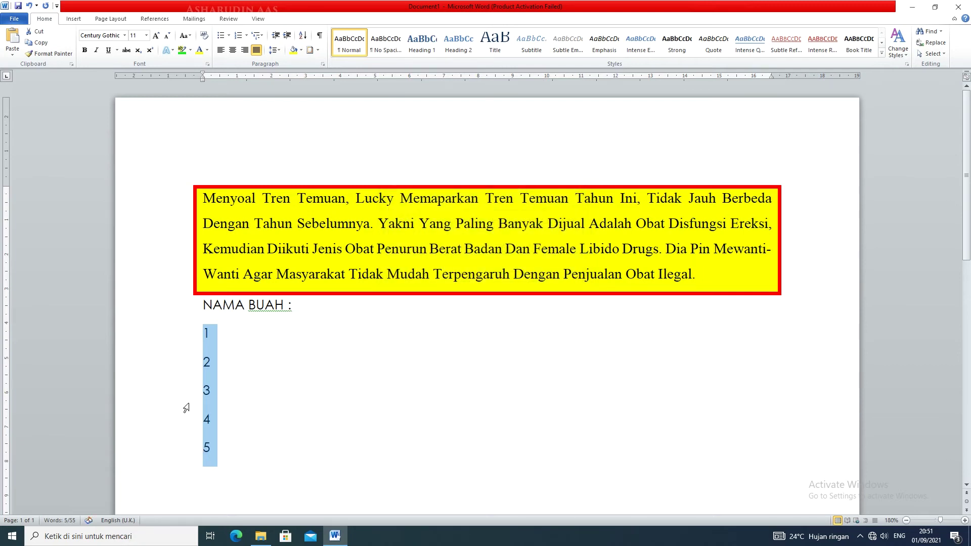
Step: Sort the five number lines in descending order and clear the selection
{"action": "left_click", "coordinate": [302, 34]}
{"action": "left_click", "coordinate": [547, 221]}
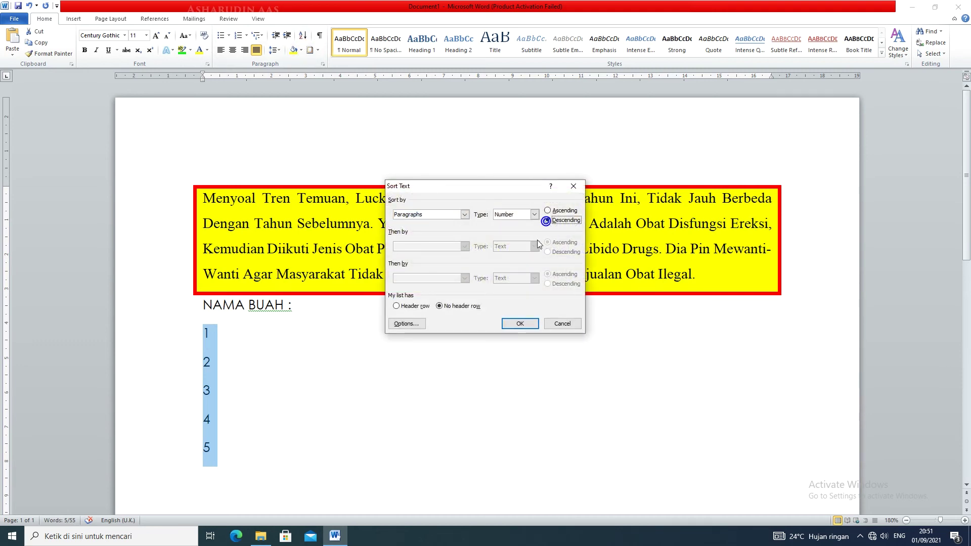
{"action": "left_click", "coordinate": [521, 323]}
{"action": "left_click", "coordinate": [262, 414]}
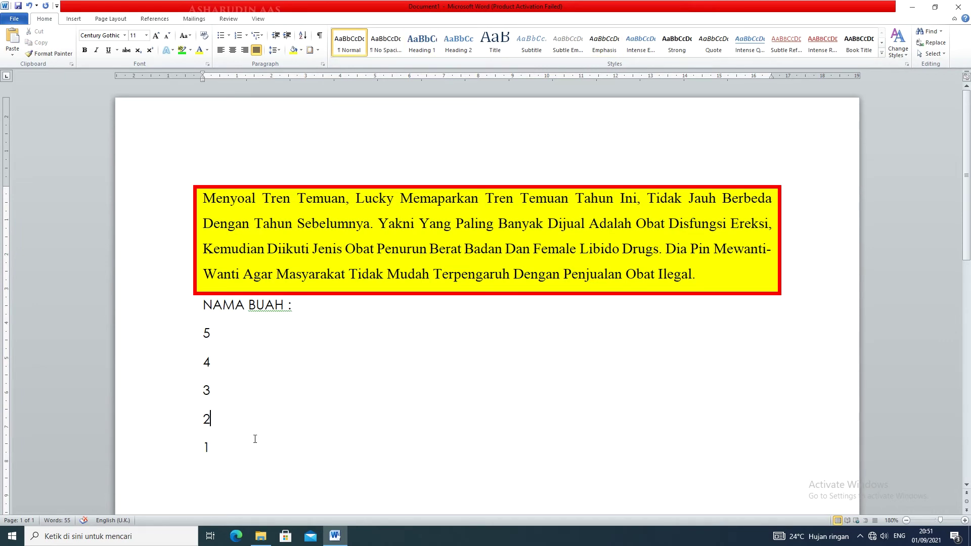
Step: Replace the NAMA BUAH heading and its numbers with the centred lines BAB 1 and PENDAHULUAN
{"action": "left_click_drag", "start_coordinate": [237, 449], "coordinate": [165, 305]}
{"action": "type", "text": "BAB 1"}
{"action": "key", "text": "ctrl+e"}
{"action": "key", "text": "Return"}
{"action": "type", "text": "PENDAHULUAN"}
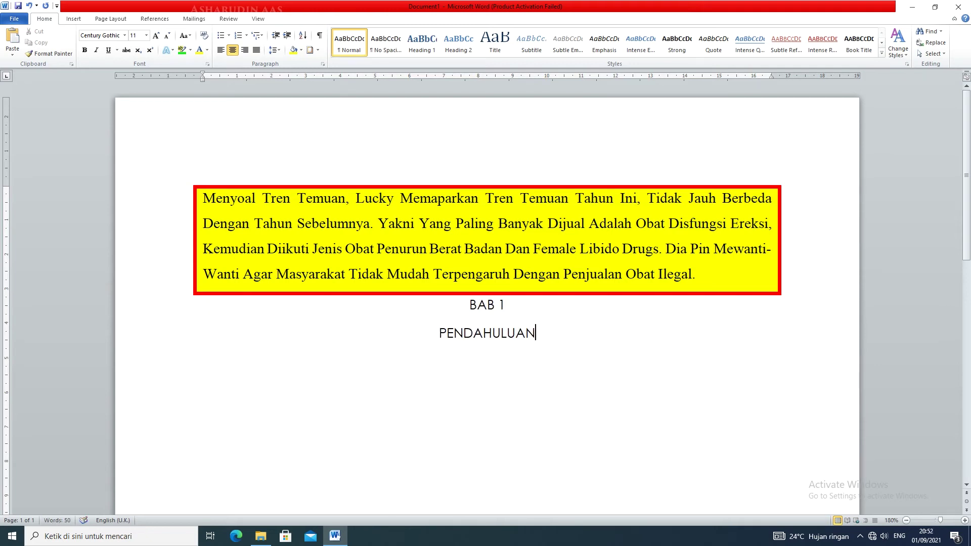
Step: Add the centred chapter heading lines BAB 2 and LANDASAN TEORI below PENDAHULUAN
{"action": "key", "text": "Return"}
{"action": "type", "text": "BAB II"}
{"action": "key", "text": "BackSpace"}
{"action": "key", "text": "BackSpace"}
{"action": "type", "text": "2"}
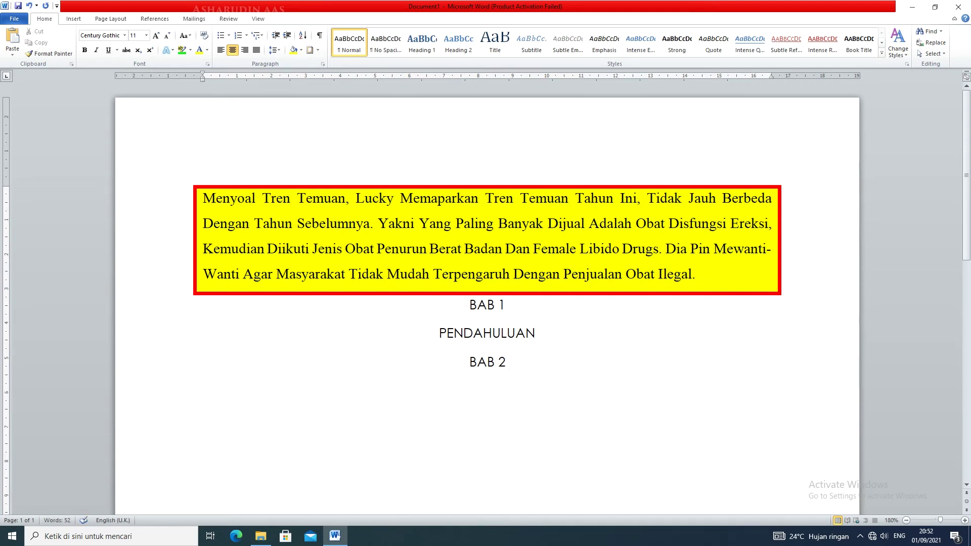
{"action": "type", "text": "LANDASAN T"}
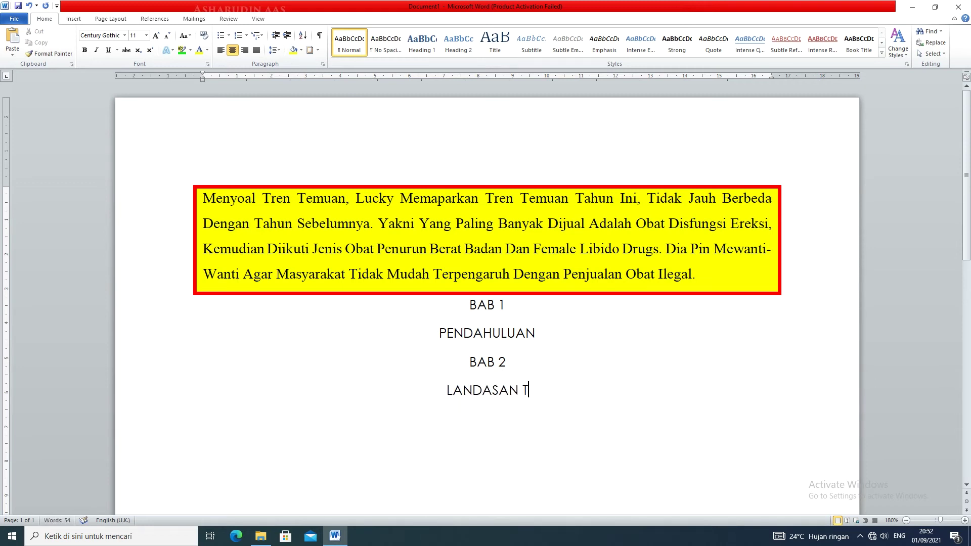
{"action": "type", "text": "EORI"}
Step: Insert the left-aligned subheadings LATAR BELAKANG and RUMUSAN MASALAH on separate lines under PENDAHULUAN
{"action": "left_click", "coordinate": [554, 333]}
{"action": "key", "text": "Return"}
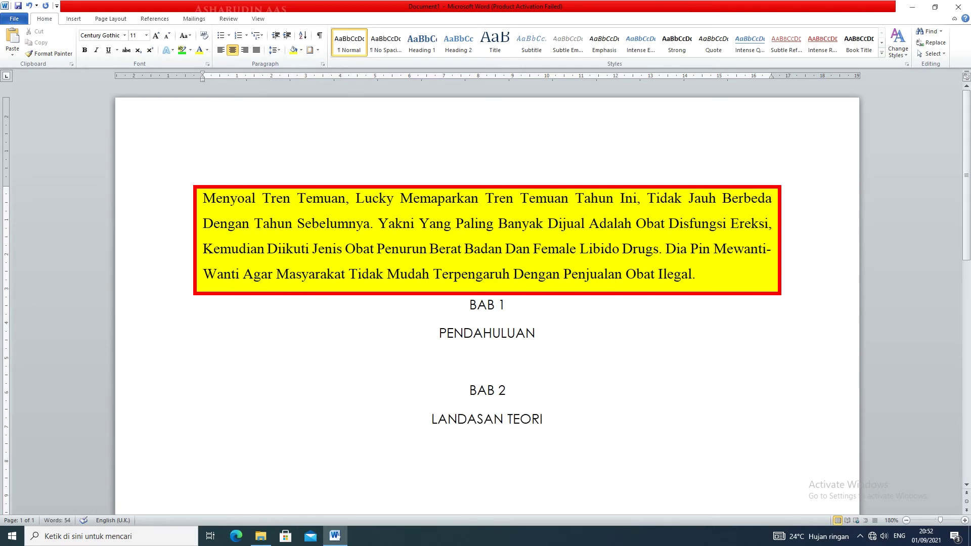
{"action": "key", "text": "ctrl+l"}
{"action": "type", "text": "LATAR BELAKANGB"}
{"action": "key", "text": "BackSpace"}
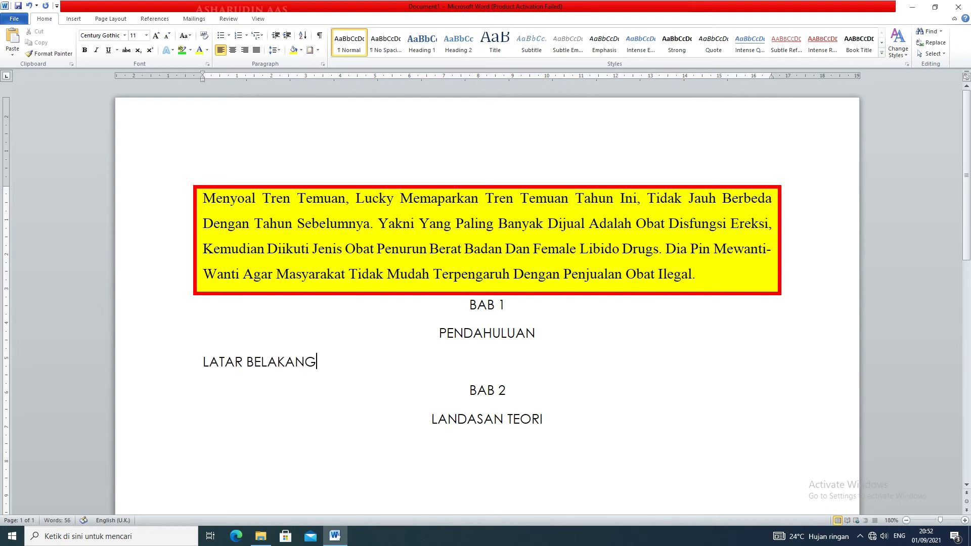
{"action": "key", "text": "Return"}
{"action": "type", "text": "RUMUSAN MASALAH"}
Step: Add the left-aligned subheading PENGERTIAN MAKALAH under LANDASAN TEORI and start a new line below it
{"action": "left_click", "coordinate": [576, 441]}
{"action": "key", "text": "Return"}
{"action": "key", "text": "ctrl+l"}
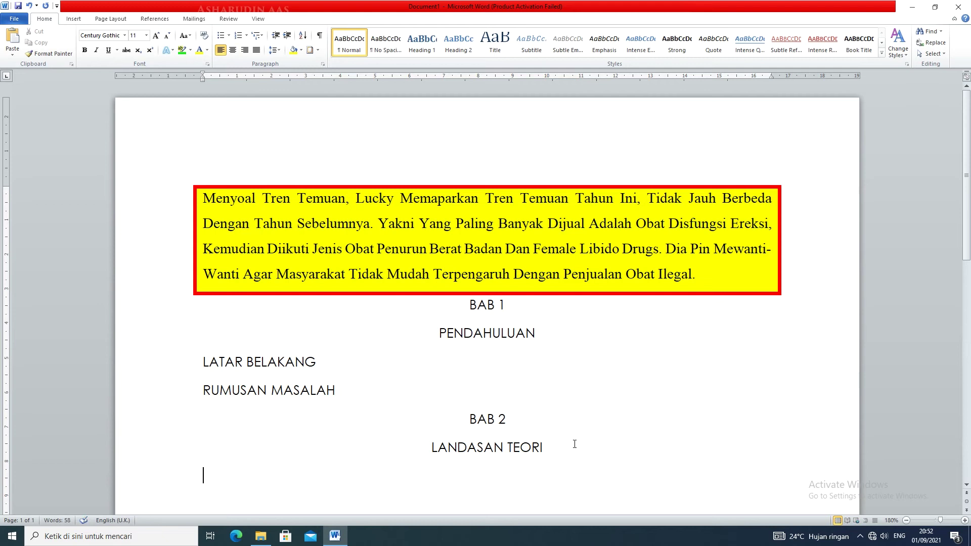
{"action": "type", "text": "PROFLE"}
{"action": "key", "text": "BackSpace"}
{"action": "key", "text": "BackSpace"}
{"action": "type", "text": "ILE"}
{"action": "key", "text": "BackSpace"}
{"action": "key", "text": "BackSpace"}
{"action": "type", "text": "PENGE"}
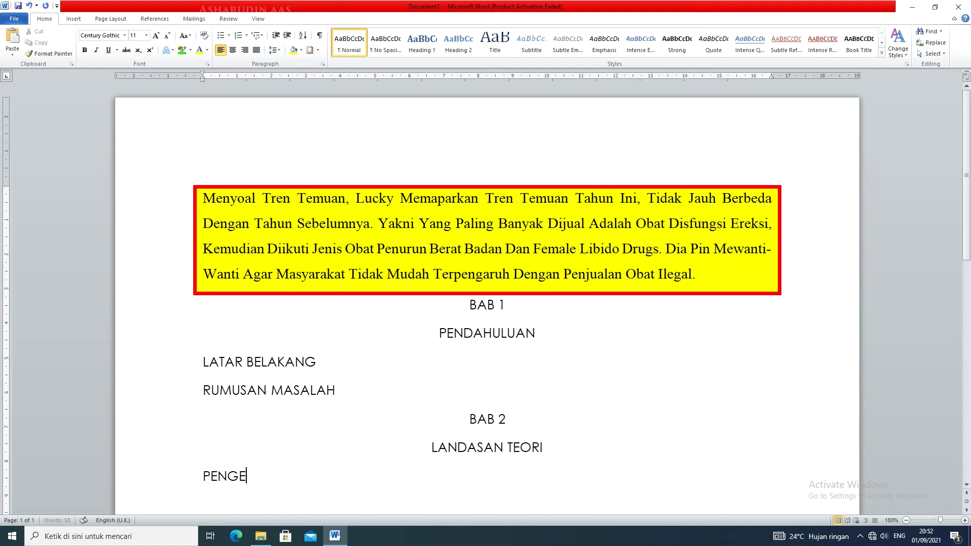
{"action": "type", "text": "RTIAN MAKALAH"}
{"action": "key", "text": "Return"}
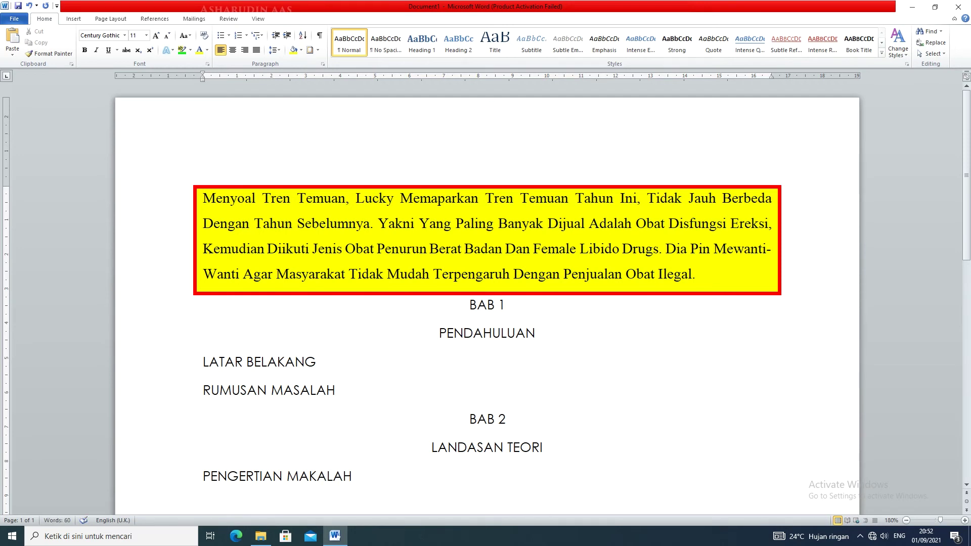
Step: Enter the subheading PENGERTIAN SKRIPSI on the line below PENGERTIAN MAKALAH
{"action": "type", "text": "PENGERTIAN SCR"}
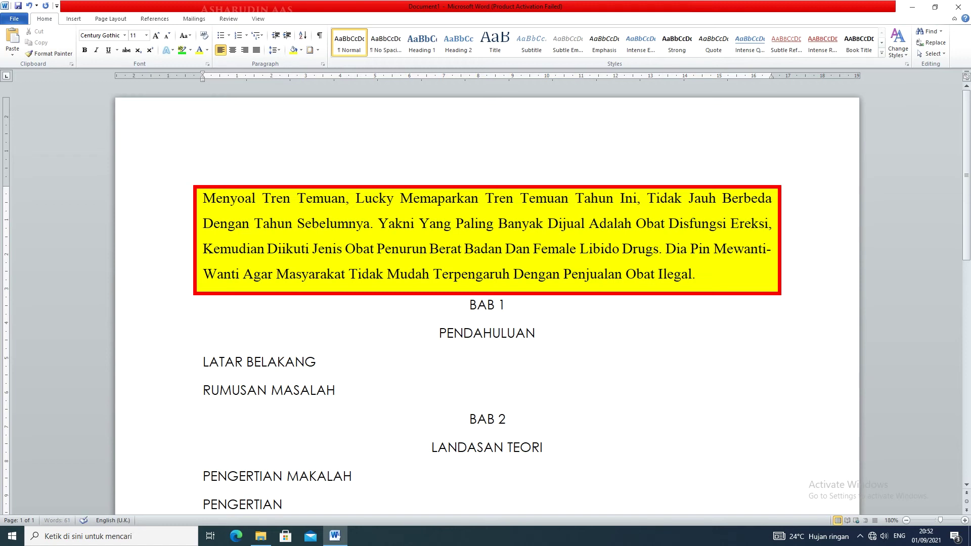
{"action": "key", "text": "BackSpace"}
{"action": "key", "text": "BackSpace"}
{"action": "type", "text": "KIP"}
{"action": "key", "text": "BackSpace"}
{"action": "key", "text": "BackSpace"}
{"action": "type", "text": "RIPSI"}
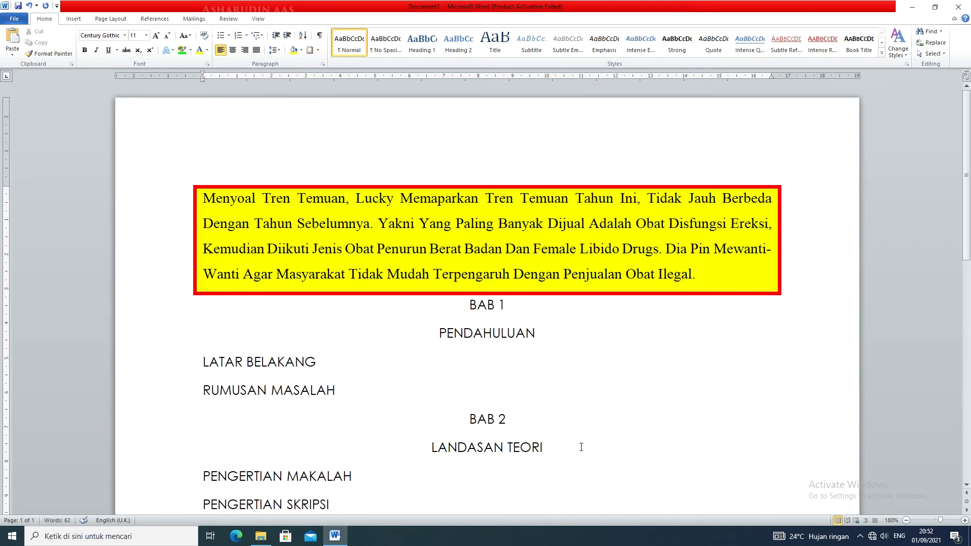
Step: Try the Heading 1 style on BAB 1 and PENDAHULUAN, restoring both lines to centred Normal text
{"action": "left_click_drag", "start_coordinate": [468, 304], "coordinate": [541, 327]}
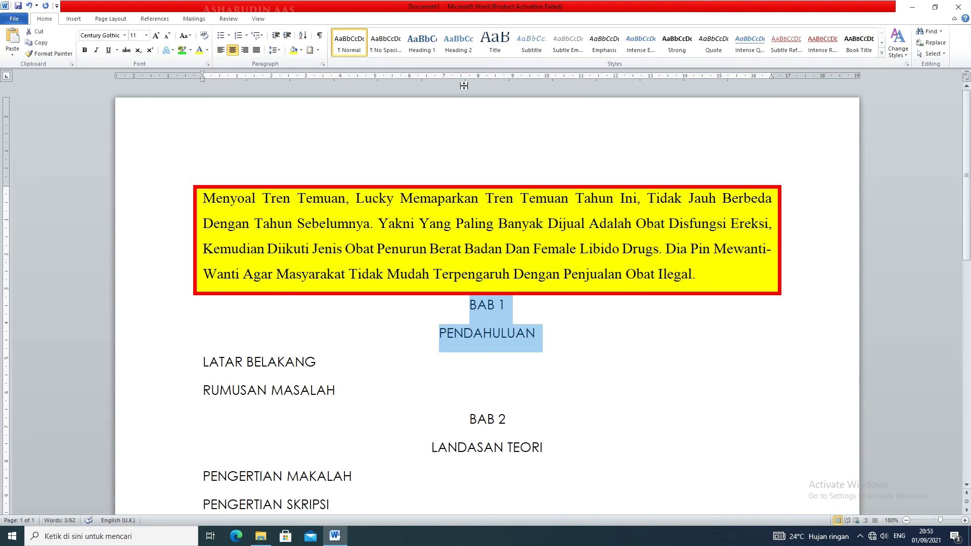
{"action": "left_click", "coordinate": [421, 43]}
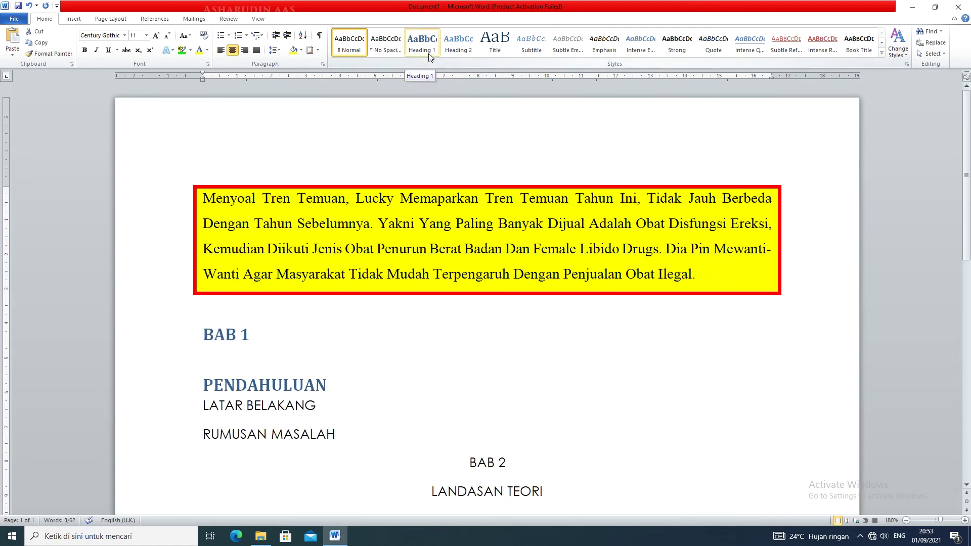
{"action": "left_click", "coordinate": [428, 55]}
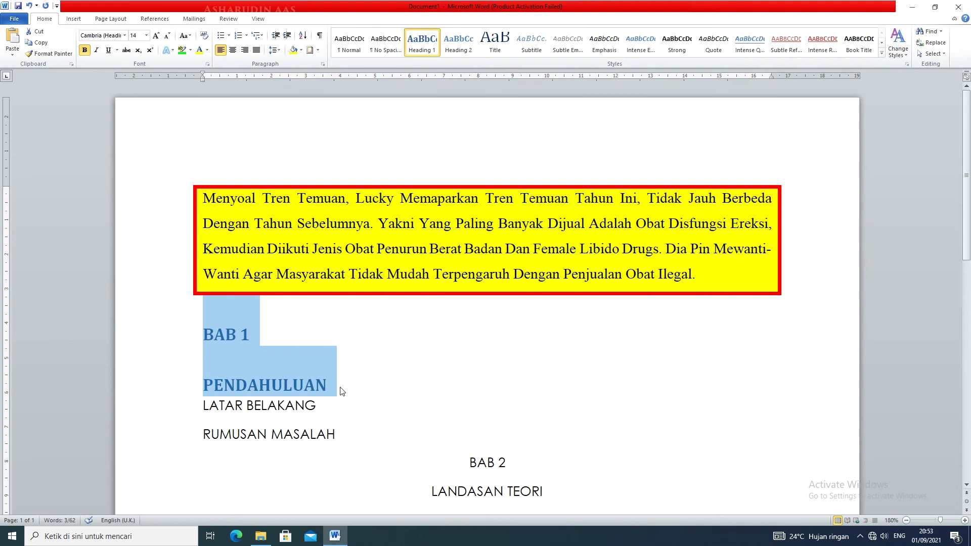
{"action": "left_click", "coordinate": [349, 43]}
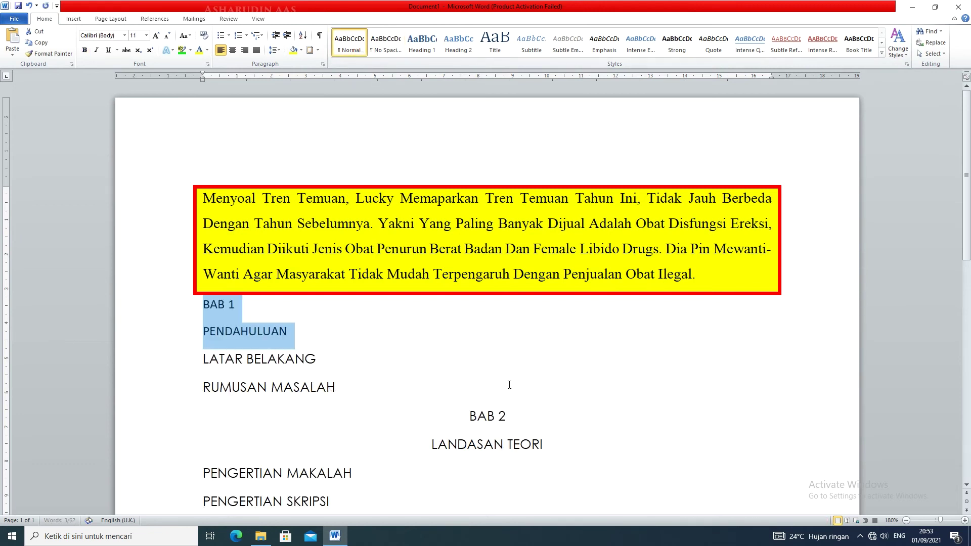
{"action": "left_click", "coordinate": [233, 52]}
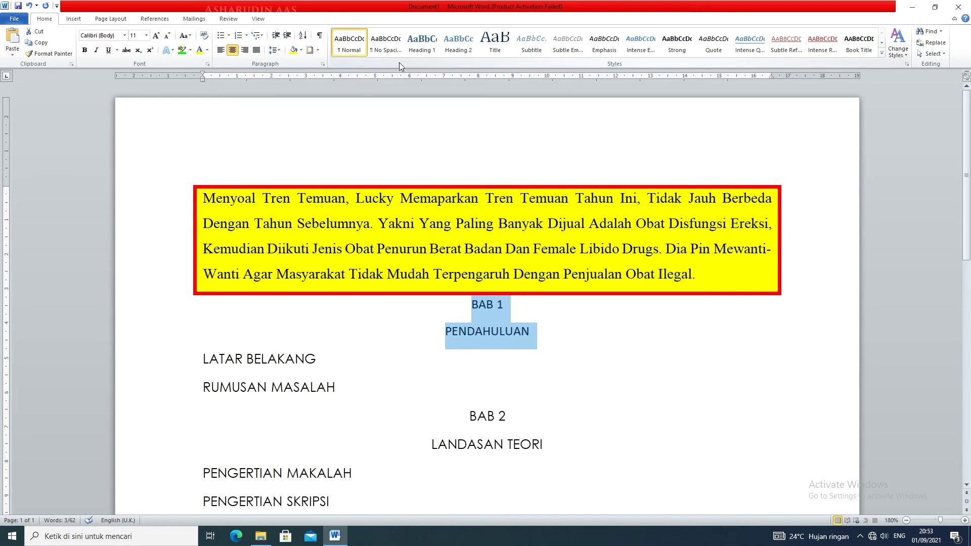
Step: Modify the Heading 1 style to Times New Roman, 12 pt, centred, with black text
{"action": "right_click", "coordinate": [423, 48]}
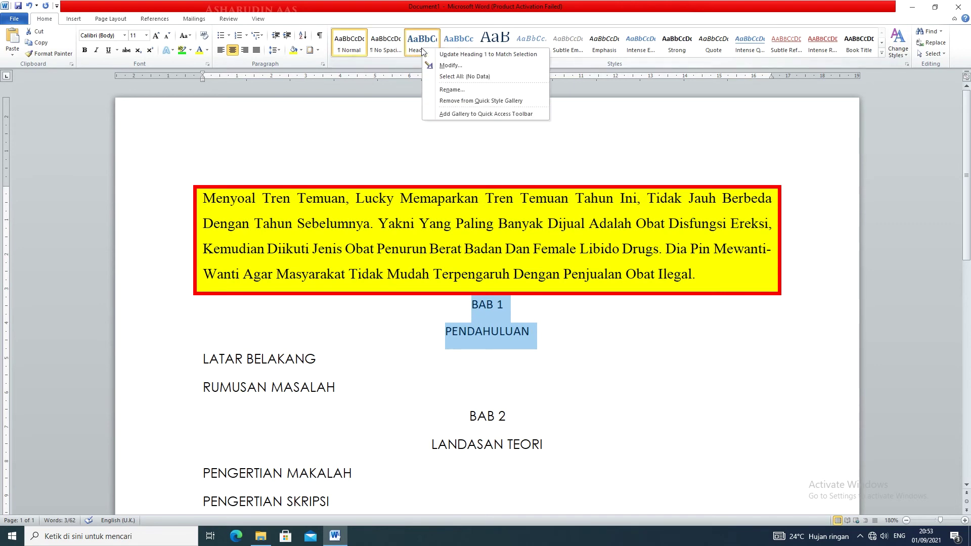
{"action": "left_click", "coordinate": [447, 67]}
{"action": "left_click", "coordinate": [436, 216]}
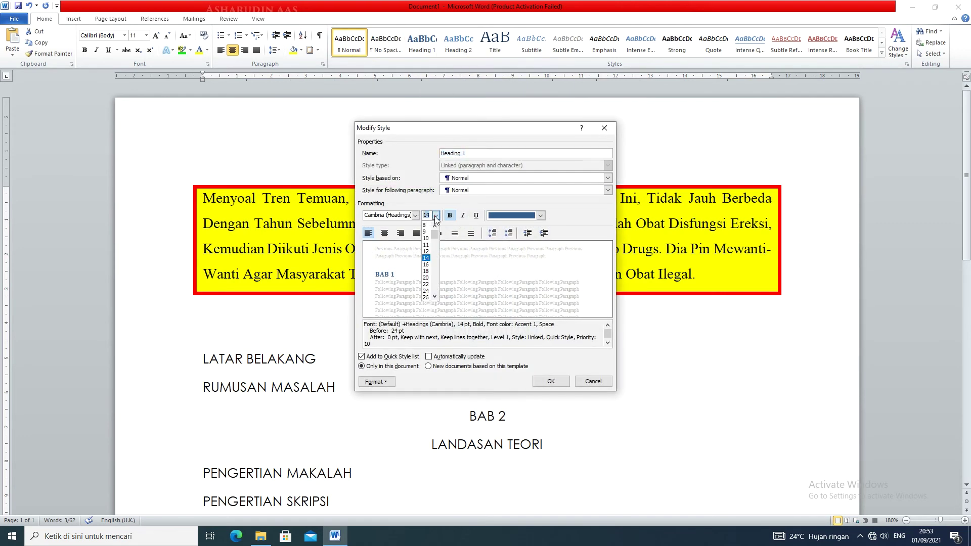
{"action": "left_click", "coordinate": [426, 251]}
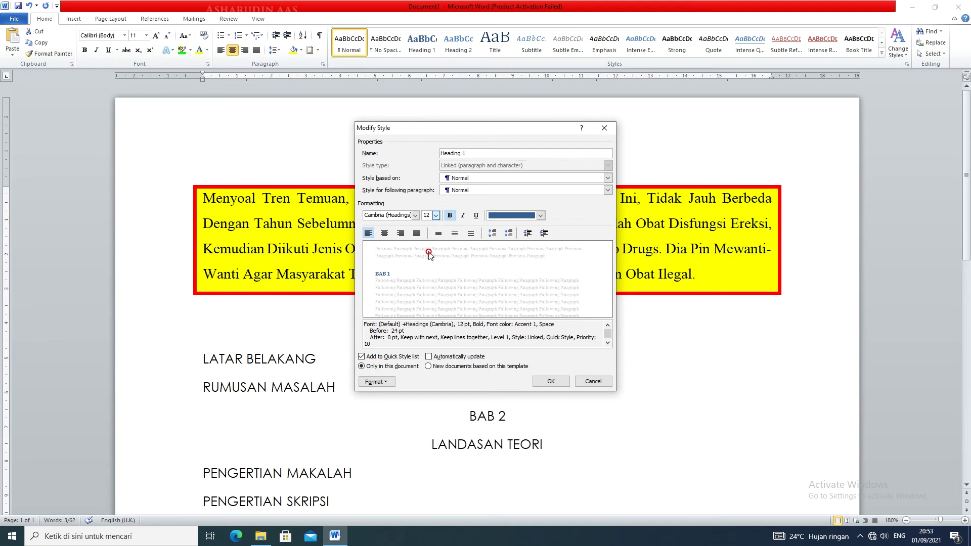
{"action": "left_click", "coordinate": [415, 215]}
{"action": "left_click", "coordinate": [427, 249]}
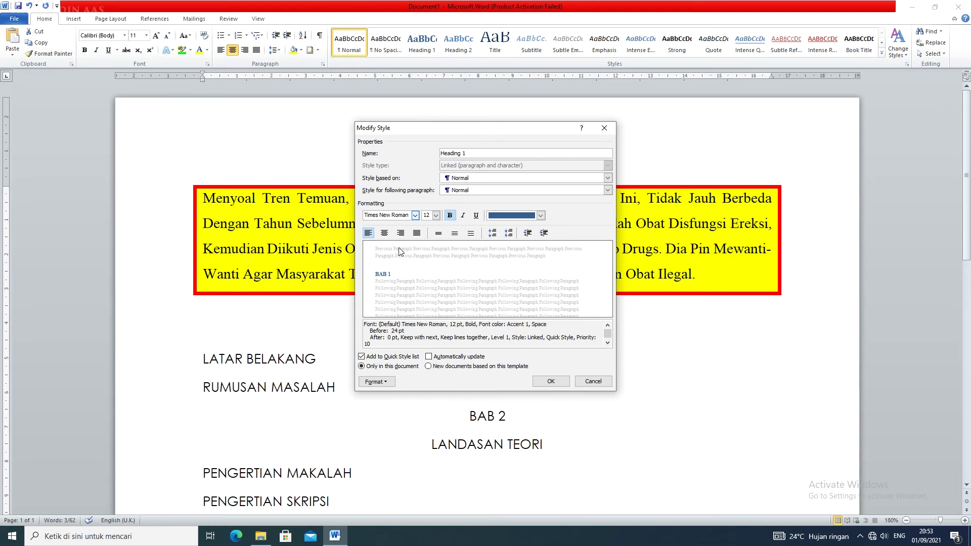
{"action": "left_click", "coordinate": [384, 233]}
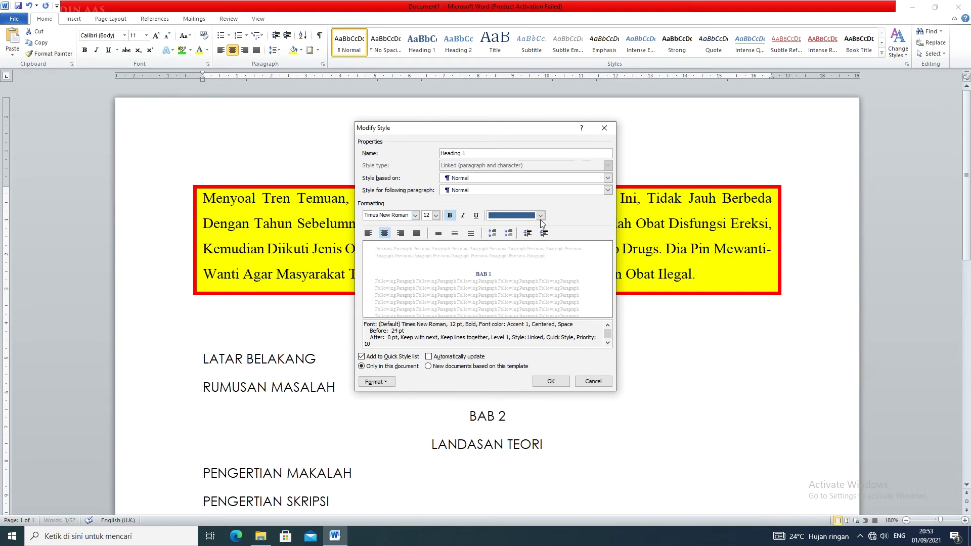
{"action": "left_click", "coordinate": [540, 218]}
{"action": "left_click", "coordinate": [501, 243]}
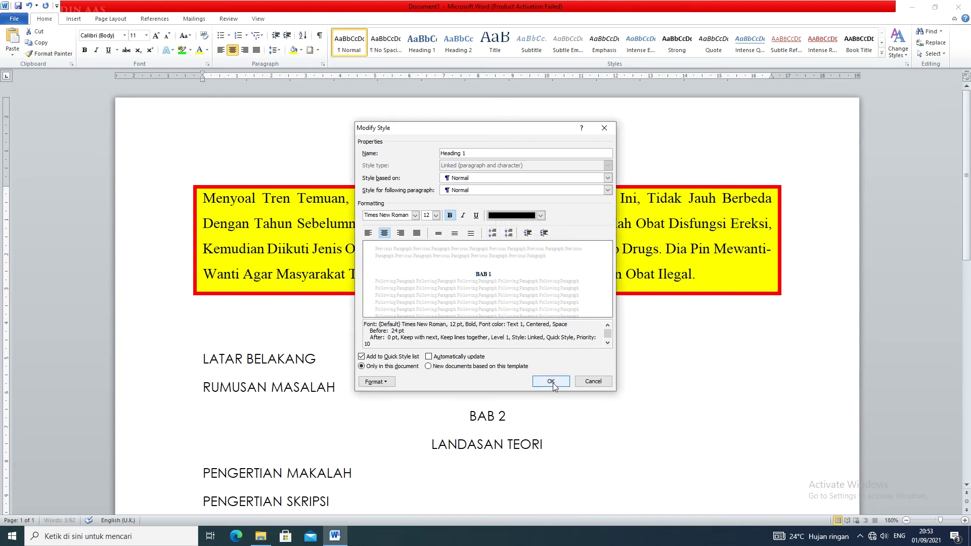
{"action": "left_click", "coordinate": [553, 383]}
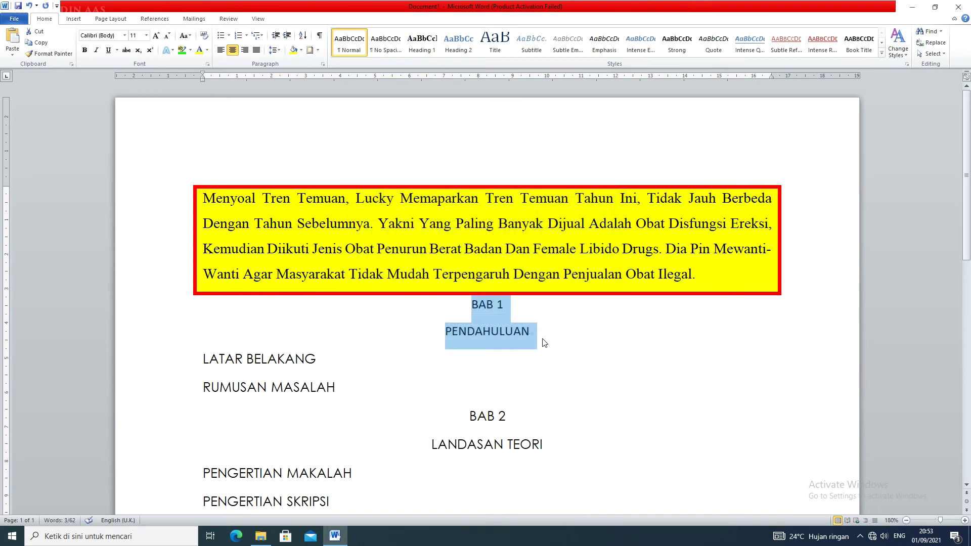
Step: Apply Heading 1 to the BAB 1 and PENDAHULUAN lines and remove the space before both paragraphs
{"action": "left_click", "coordinate": [547, 336]}
{"action": "left_click_drag", "start_coordinate": [546, 336], "coordinate": [513, 322]}
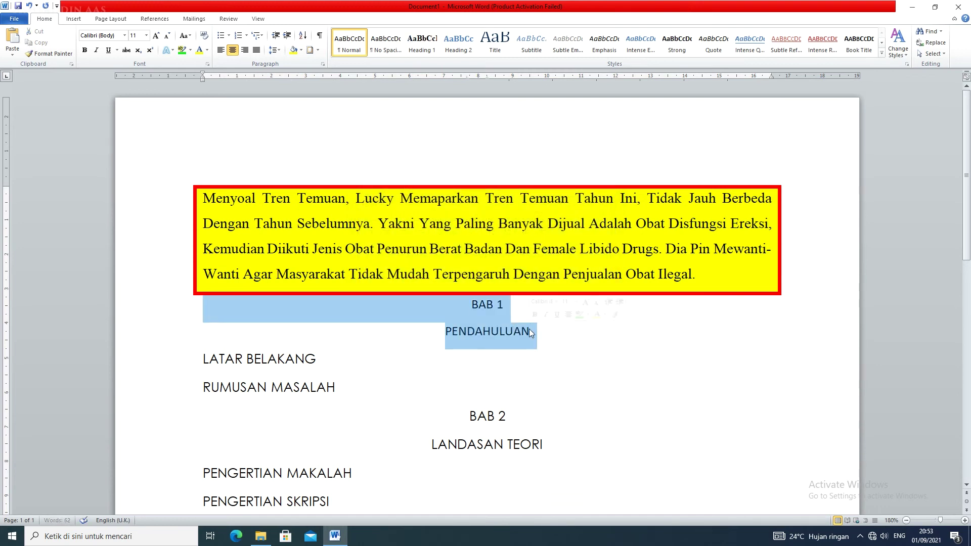
{"action": "left_click", "coordinate": [422, 41]}
{"action": "left_click_drag", "start_coordinate": [555, 383], "coordinate": [434, 338]}
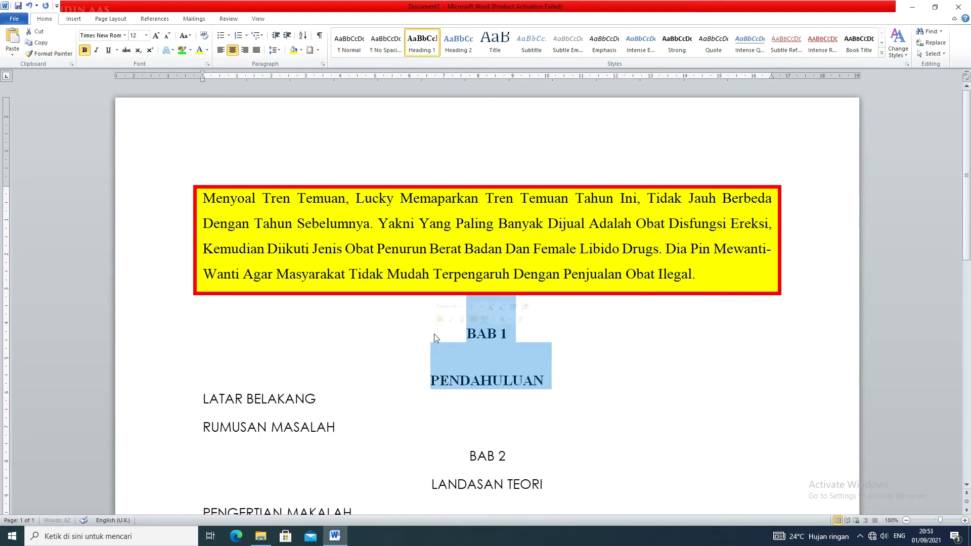
{"action": "left_click", "coordinate": [277, 50]}
{"action": "left_click", "coordinate": [305, 149]}
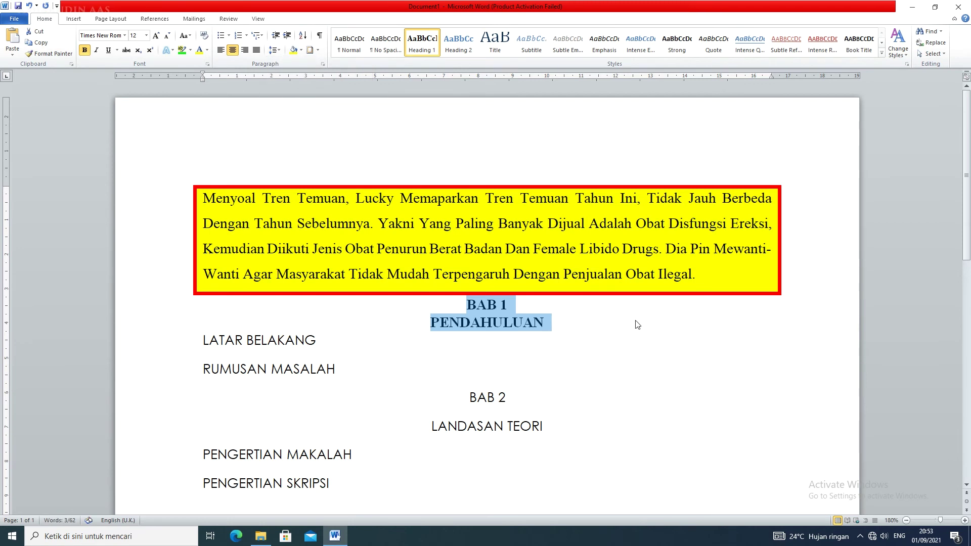
{"action": "left_click", "coordinate": [630, 342]}
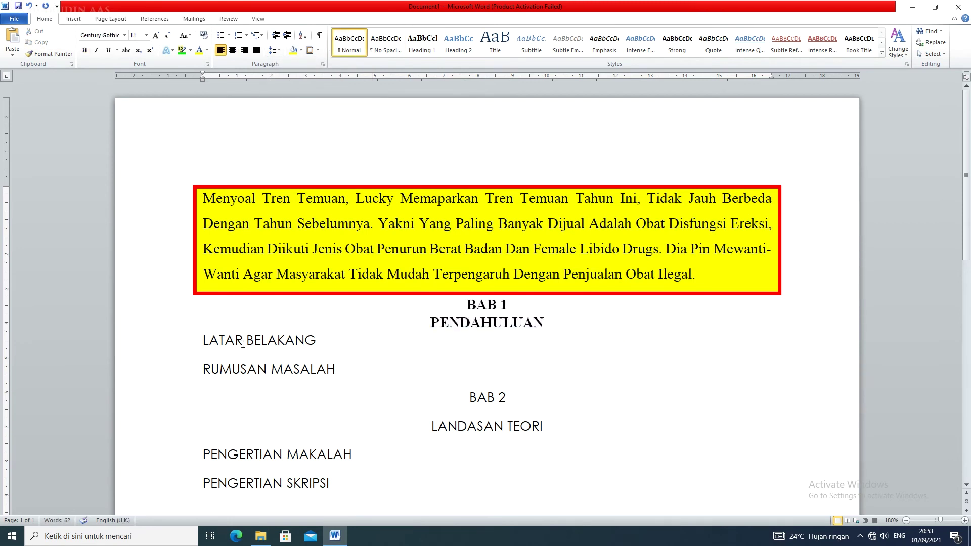
Step: Apply Heading 2 to LATAR BELAKANG and modify that style to Times New Roman, 12 pt, left-aligned, with black text
{"action": "triple_click", "coordinate": [324, 343]}
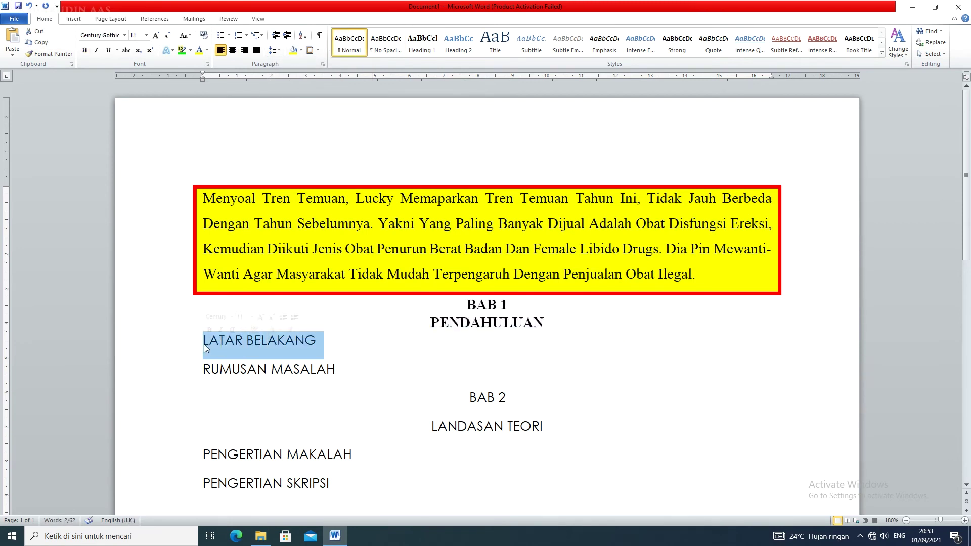
{"action": "left_click", "coordinate": [460, 46]}
{"action": "right_click", "coordinate": [460, 50]}
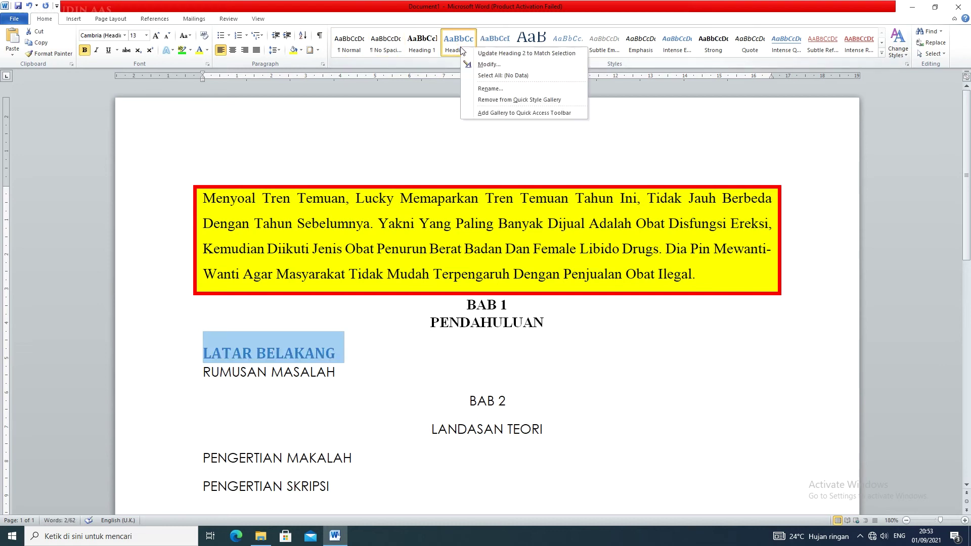
{"action": "left_click", "coordinate": [483, 63]}
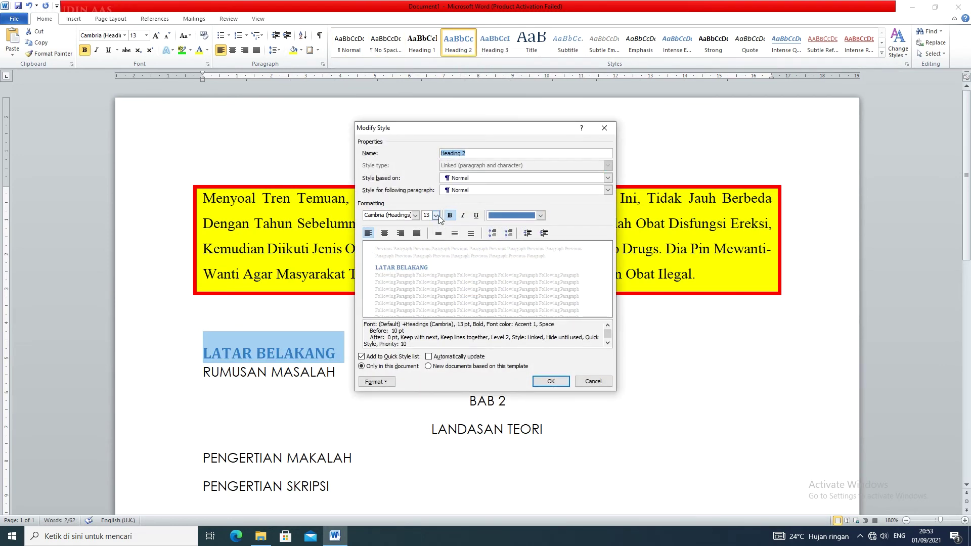
{"action": "left_click", "coordinate": [436, 215]}
{"action": "left_click", "coordinate": [427, 252]}
{"action": "left_click", "coordinate": [415, 215]}
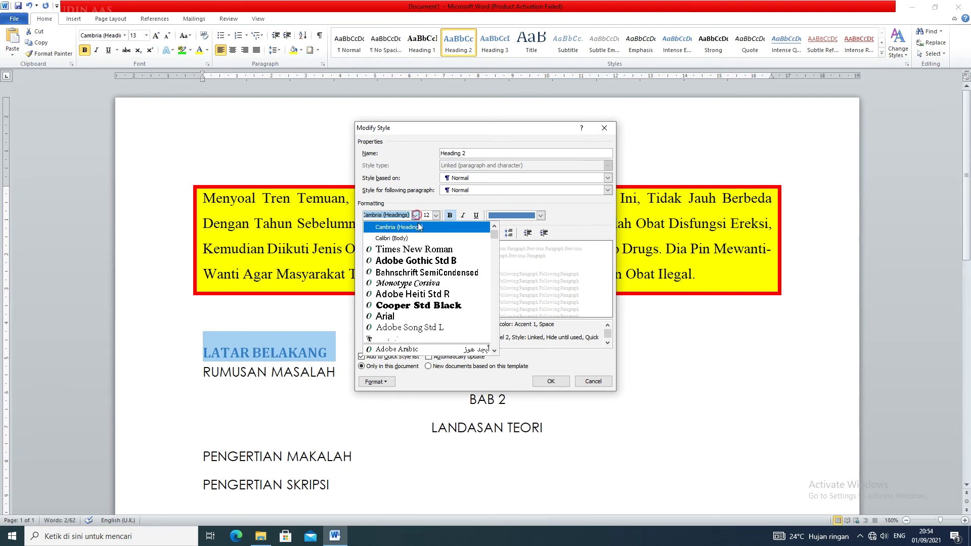
{"action": "left_click", "coordinate": [384, 249]}
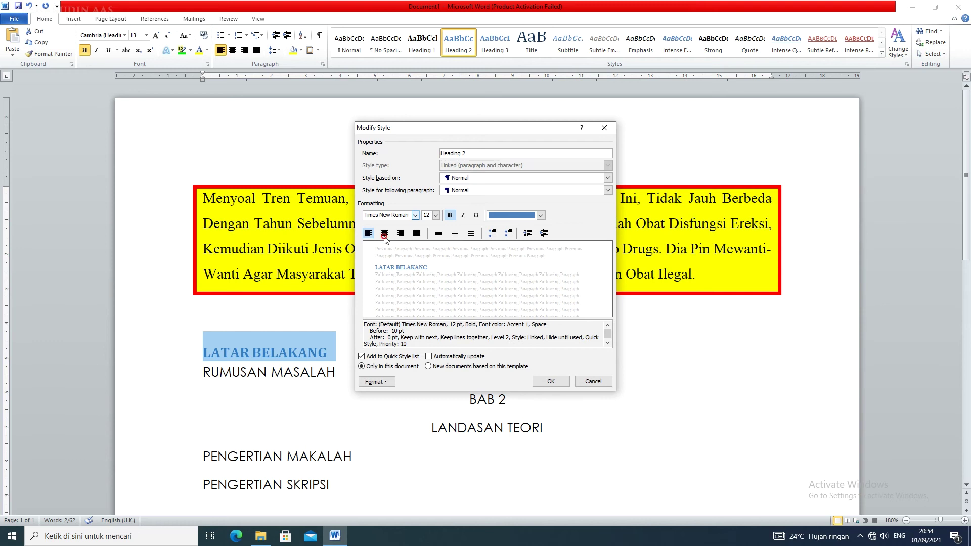
{"action": "left_click", "coordinate": [384, 233]}
{"action": "left_click", "coordinate": [540, 216]}
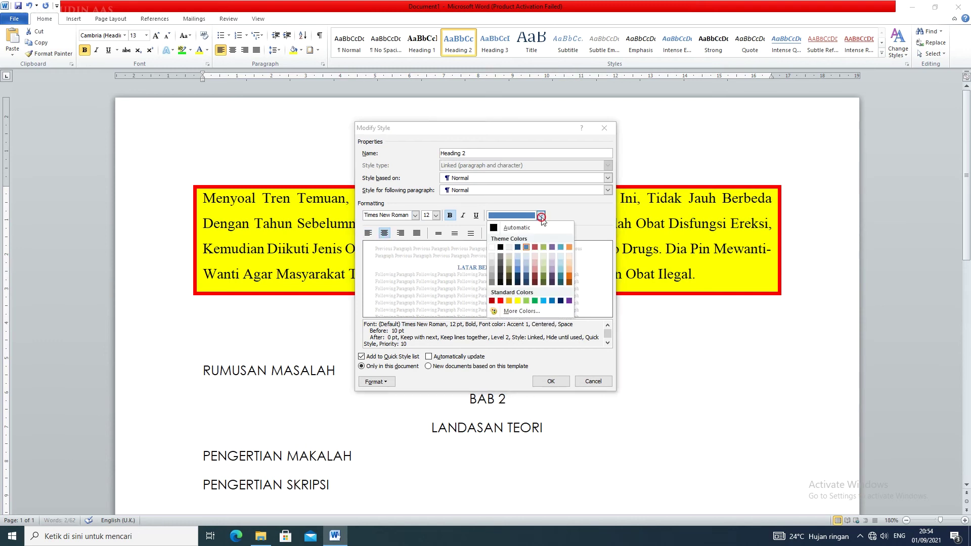
{"action": "left_click", "coordinate": [502, 244]}
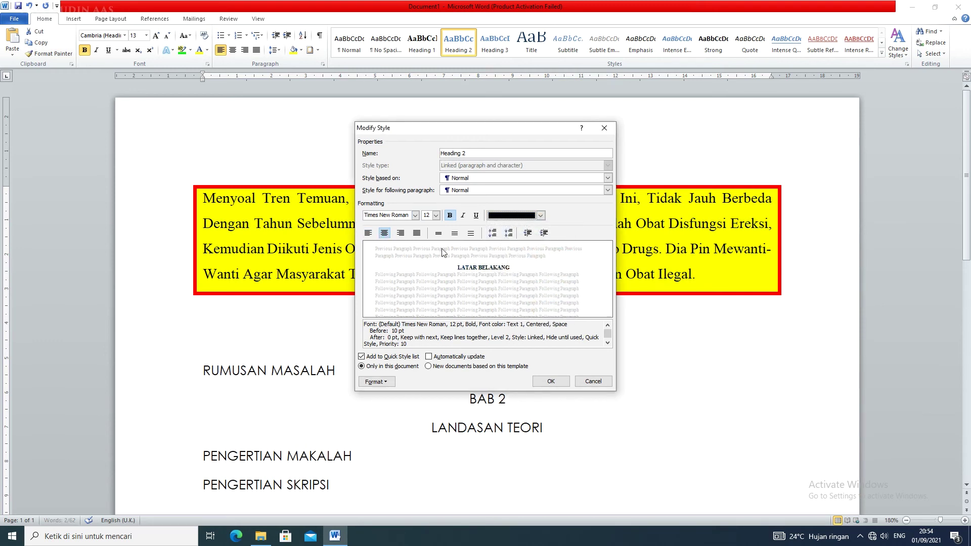
{"action": "left_click", "coordinate": [368, 233]}
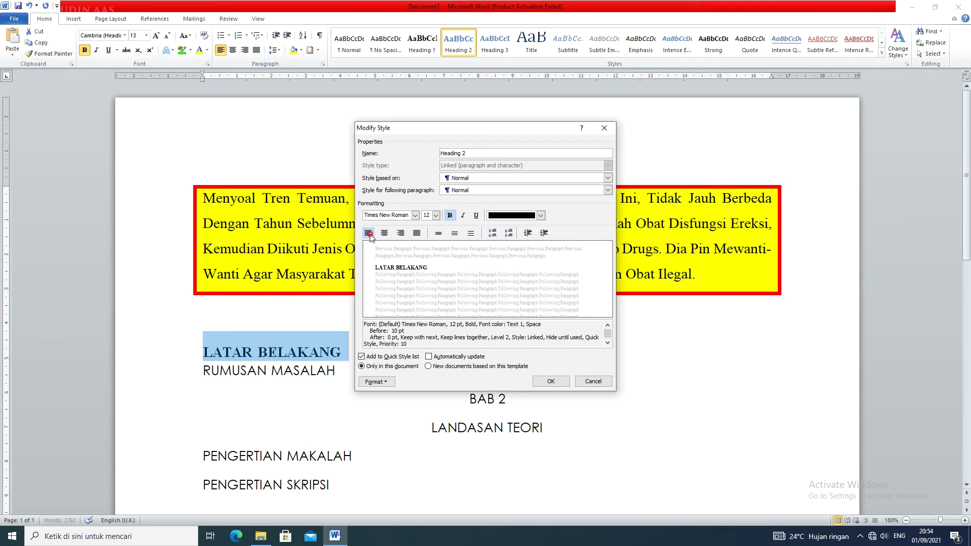
{"action": "left_click", "coordinate": [550, 382]}
Step: Apply the Heading 2 style to the RUMUSAN MASALAH subheading
{"action": "left_click_drag", "start_coordinate": [353, 374], "coordinate": [223, 368]}
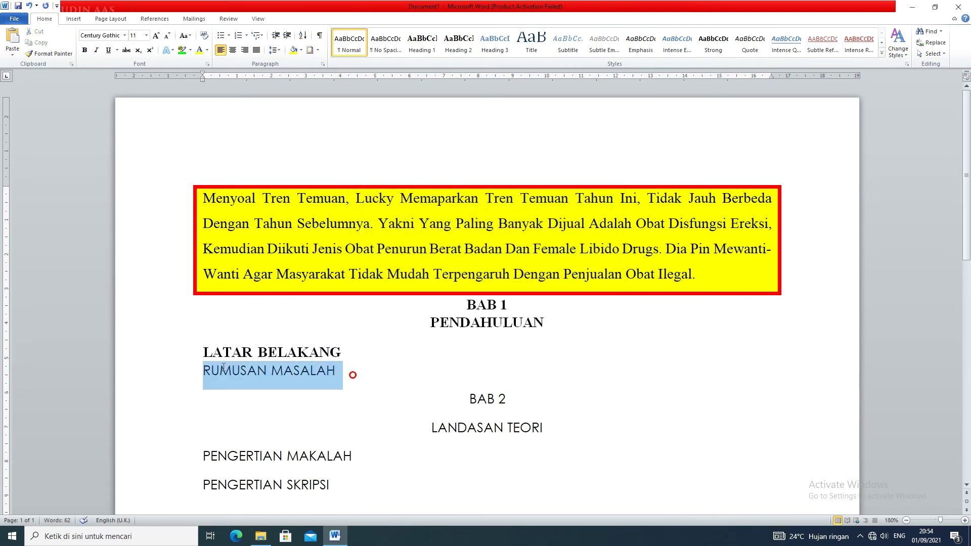
{"action": "left_click", "coordinate": [466, 49]}
Step: Apply Heading 1 to the BAB 2 and LANDASAN TEORI lines and remove the space before both paragraphs
{"action": "scroll", "coordinate": [492, 311], "scroll_direction": "down", "scroll_amount": 1}
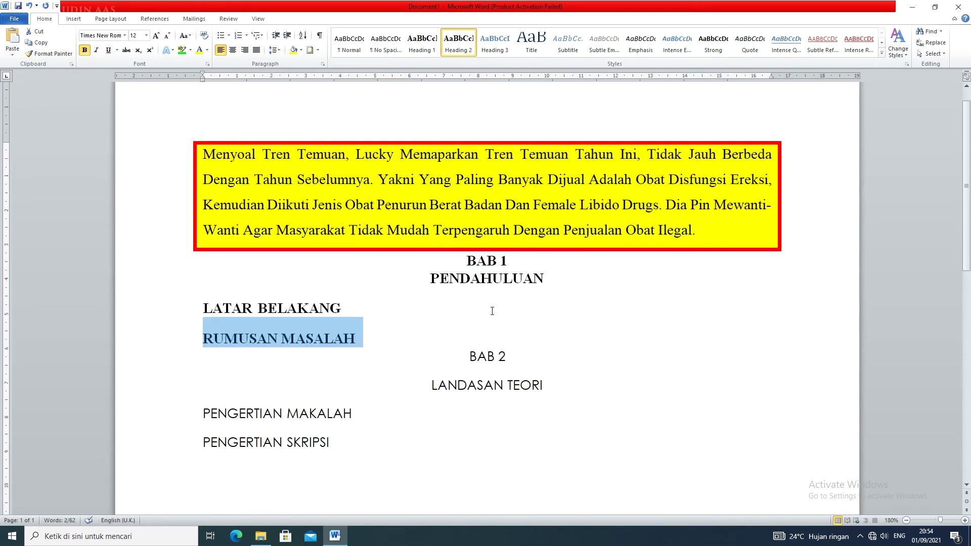
{"action": "left_click_drag", "start_coordinate": [467, 354], "coordinate": [550, 370]}
{"action": "left_click", "coordinate": [432, 50]}
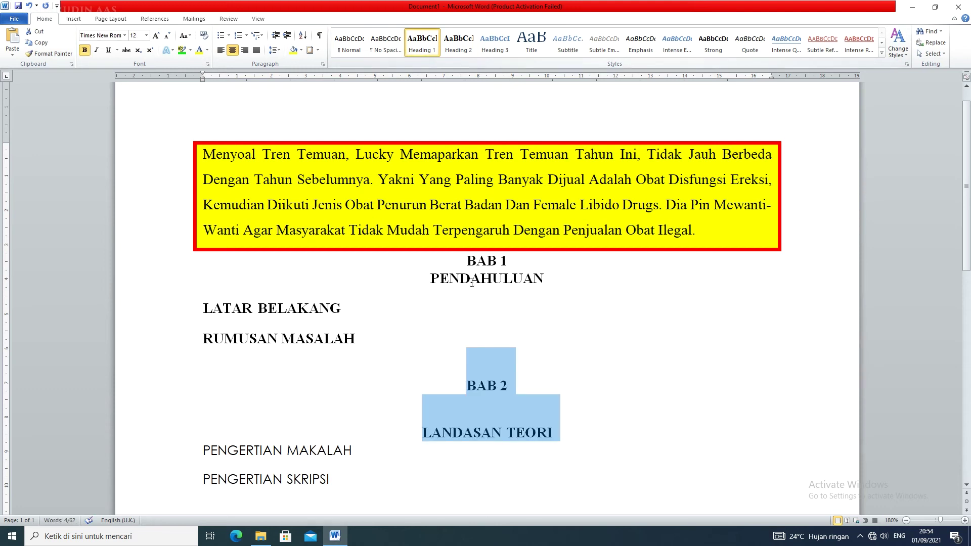
{"action": "left_click", "coordinate": [273, 50]}
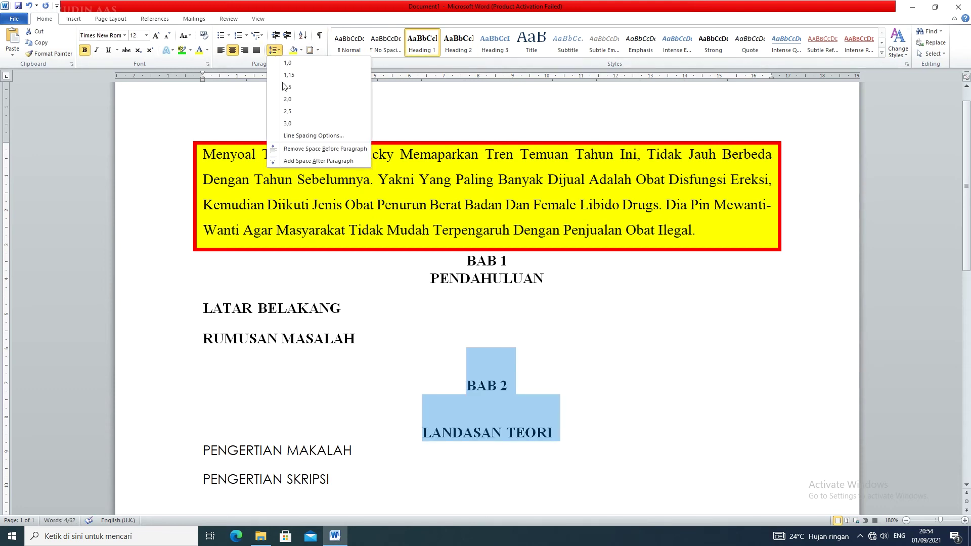
{"action": "left_click", "coordinate": [304, 149]}
Step: Apply the Heading 2 style to the PENGERTIAN MAKALAH and PENGERTIAN SKRIPSI subheadings
{"action": "triple_click", "coordinate": [352, 400]}
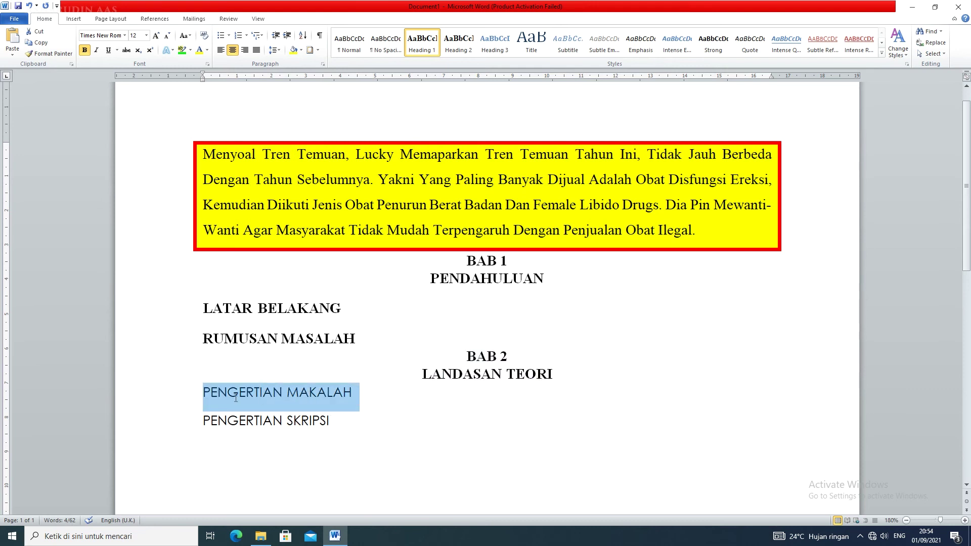
{"action": "left_click", "coordinate": [349, 43]}
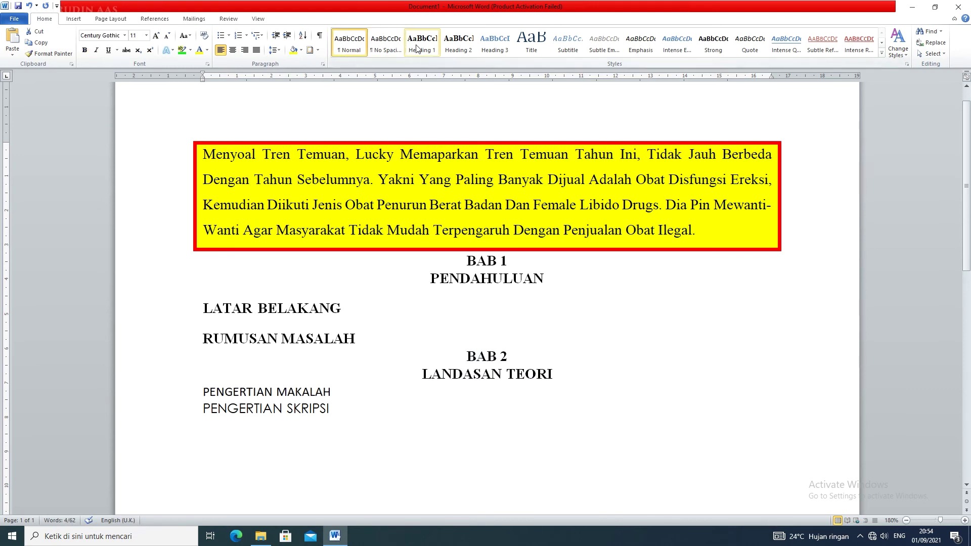
{"action": "left_click", "coordinate": [467, 49]}
{"action": "triple_click", "coordinate": [338, 425]}
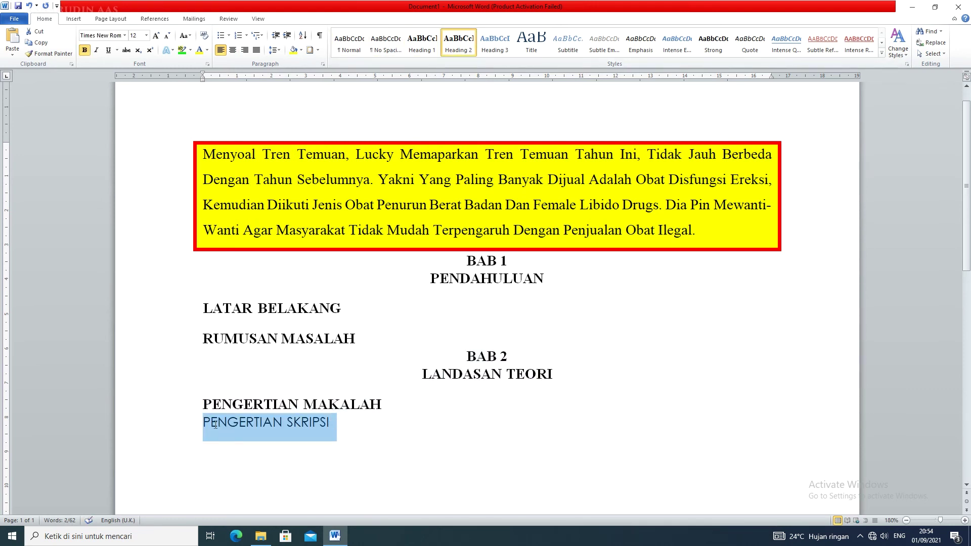
{"action": "left_click", "coordinate": [459, 42]}
{"action": "left_click", "coordinate": [444, 435]}
{"action": "left_click_drag", "start_coordinate": [375, 431], "coordinate": [238, 412]}
{"action": "left_click", "coordinate": [426, 423]}
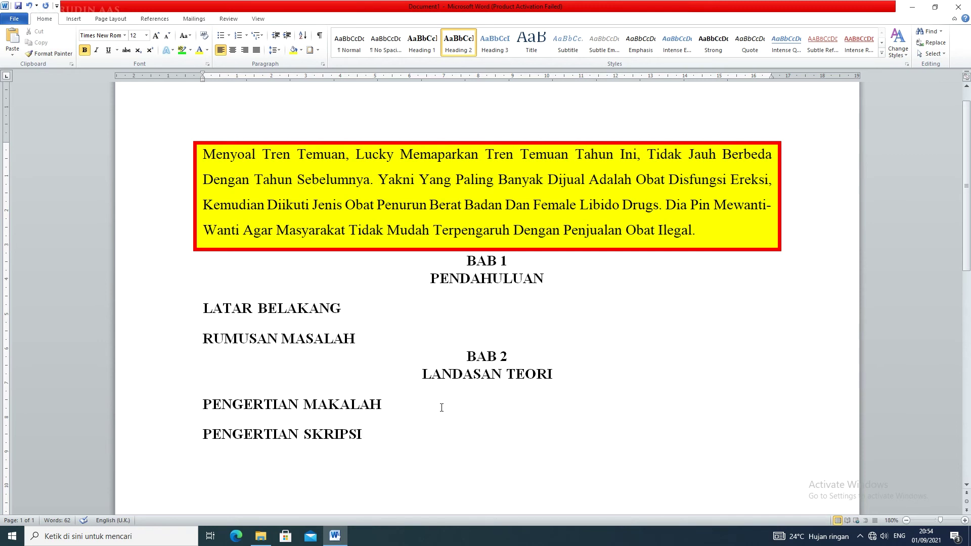
Step: Add a blank line below the PENGERTIAN SKRIPSI subheading and look at the table of contents and reference tools
{"action": "scroll", "coordinate": [441, 407], "scroll_direction": "down", "scroll_amount": 2}
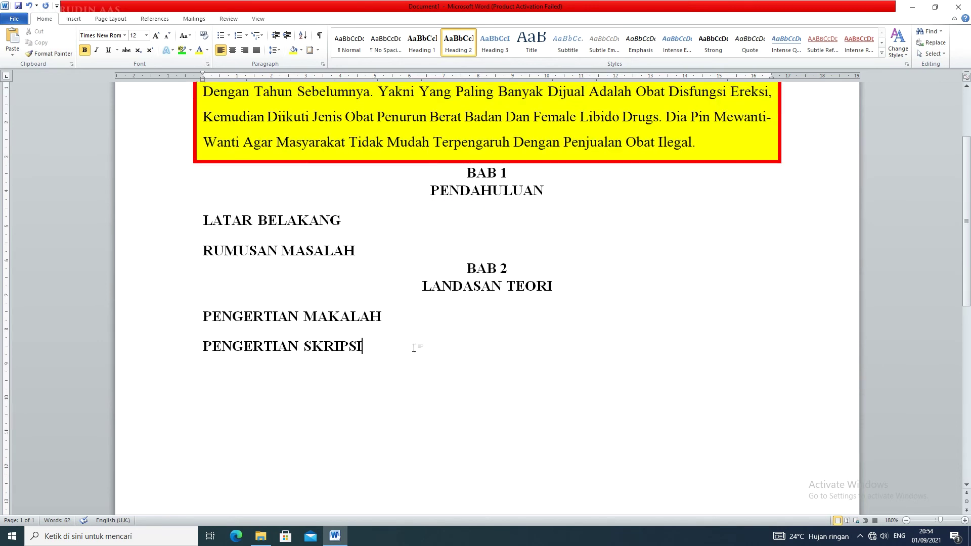
{"action": "key", "text": "Return"}
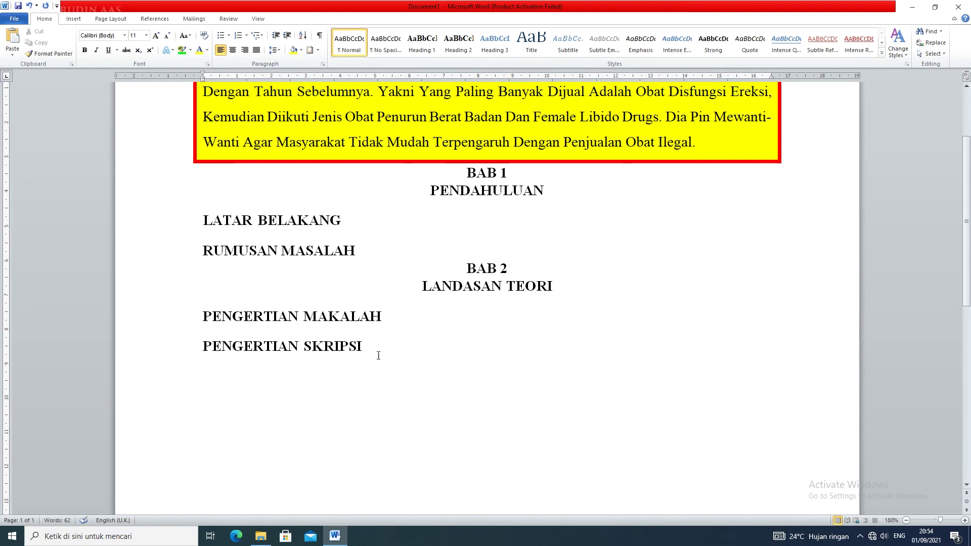
{"action": "scroll", "coordinate": [379, 355], "scroll_direction": "down", "scroll_amount": 4}
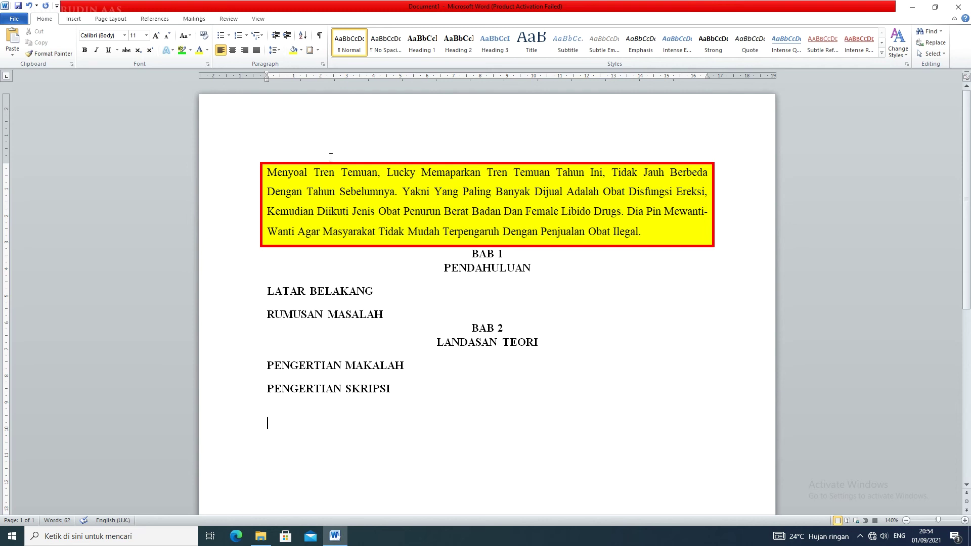
{"action": "left_click", "coordinate": [144, 19]}
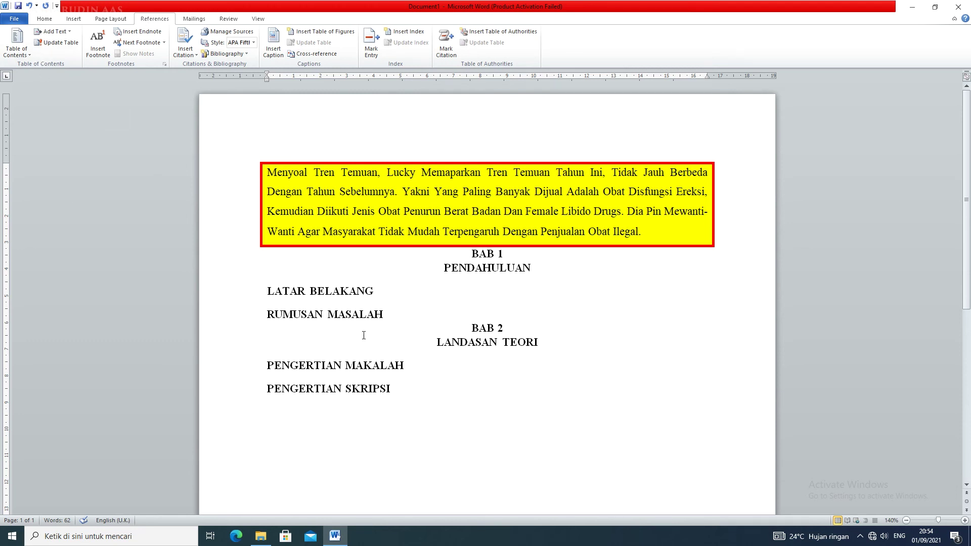
{"action": "left_click", "coordinate": [49, 19]}
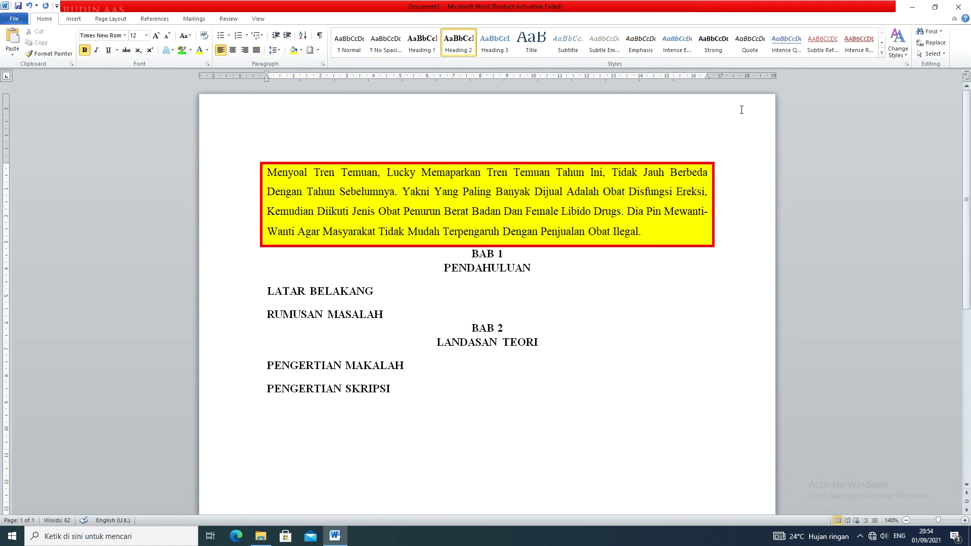
Step: Insert two indented lines, ALASAN and MANFAAT, below the LATAR BELAKANG subheading
{"action": "left_click", "coordinate": [514, 282]}
{"action": "key", "text": "Return"}
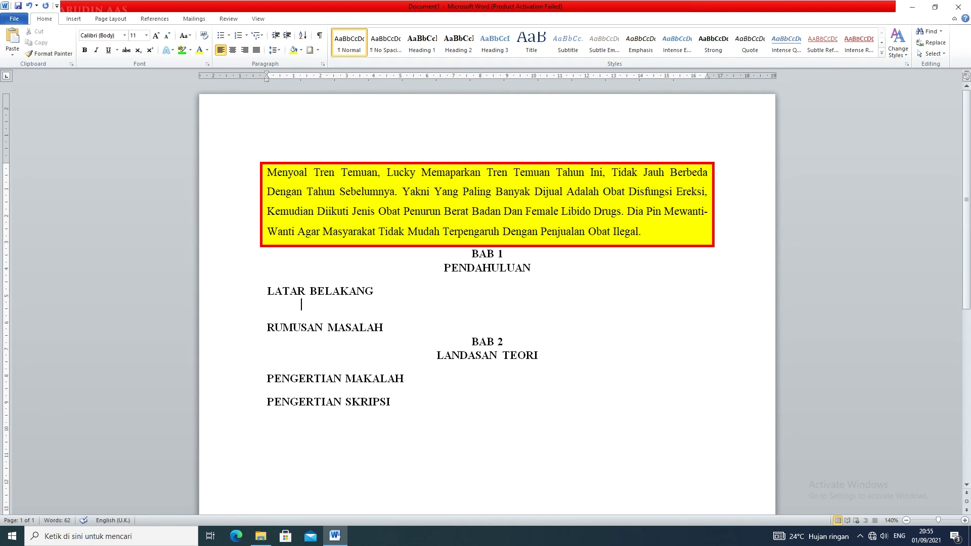
{"action": "type", "text": "ALASAN"}
{"action": "key", "text": "Return"}
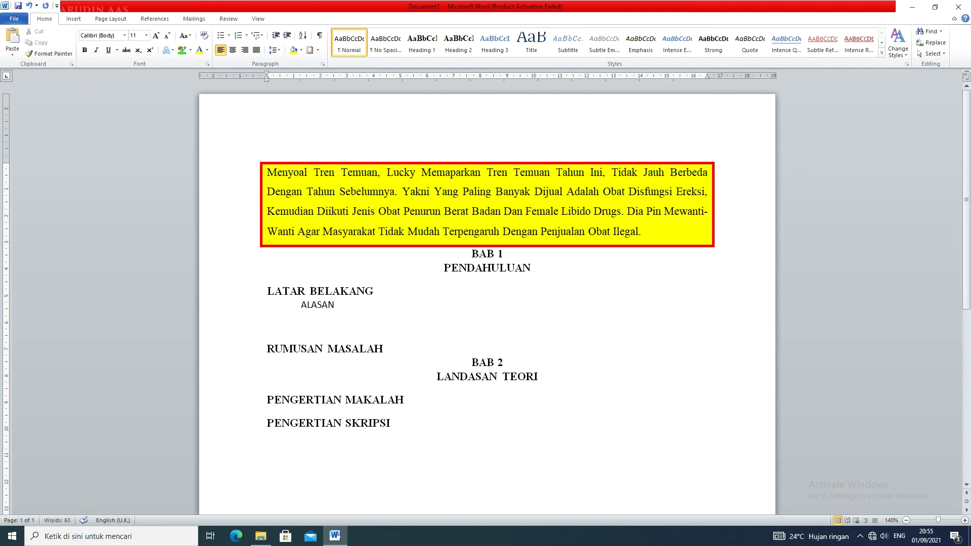
{"action": "type", "text": "MANFAAT"}
Step: Apply Heading 3 to ALASAN and MANFAAT and modify that style to Times New Roman, 12 pt, with black text
{"action": "left_click_drag", "start_coordinate": [340, 305], "coordinate": [301, 305]}
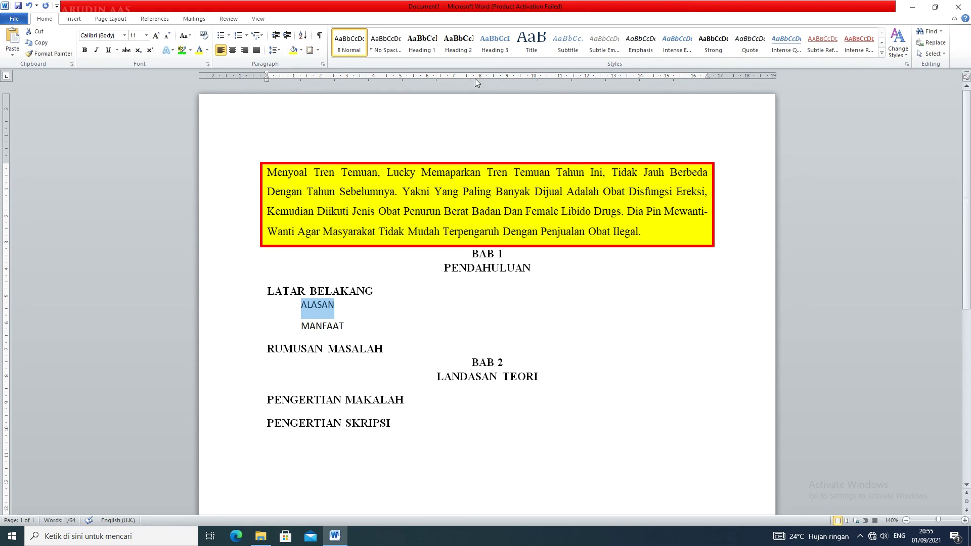
{"action": "left_click", "coordinate": [493, 48]}
{"action": "right_click", "coordinate": [493, 49]}
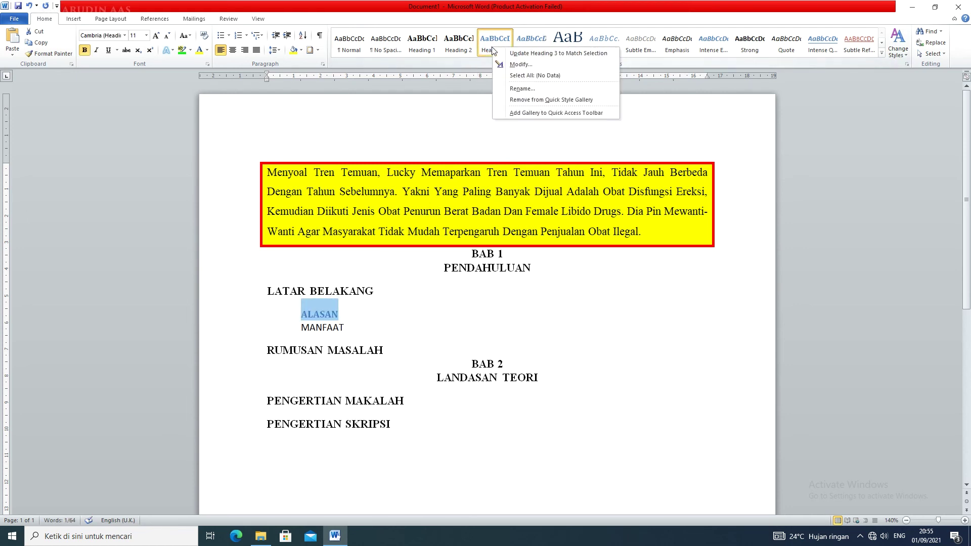
{"action": "left_click", "coordinate": [520, 65]}
{"action": "left_click", "coordinate": [436, 215]}
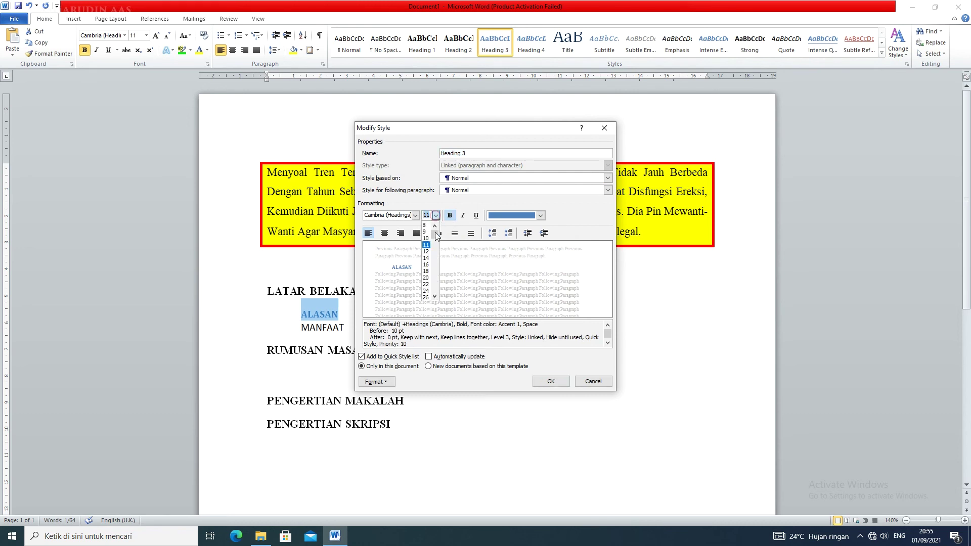
{"action": "left_click", "coordinate": [430, 252]}
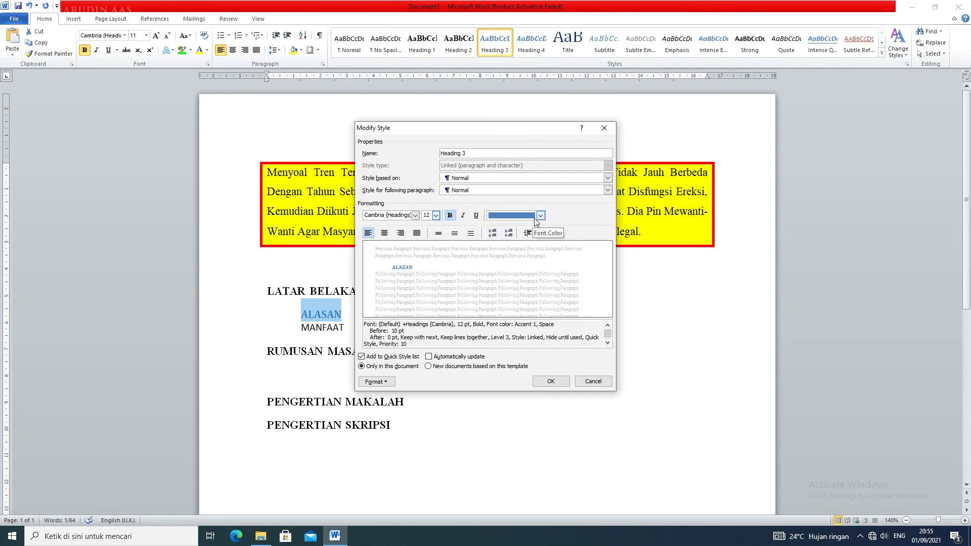
{"action": "left_click", "coordinate": [541, 215]}
{"action": "left_click", "coordinate": [500, 247]}
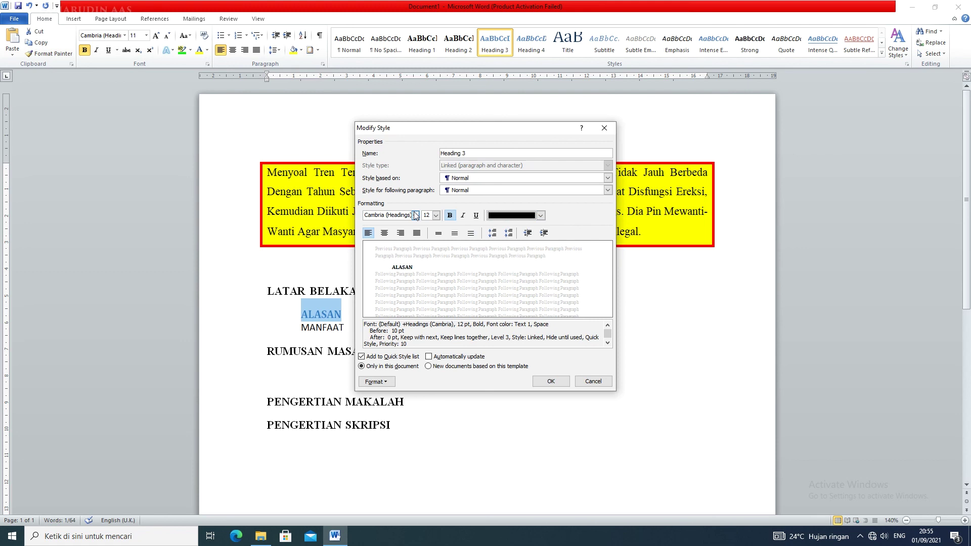
{"action": "left_click", "coordinate": [415, 215]}
{"action": "left_click", "coordinate": [420, 249]}
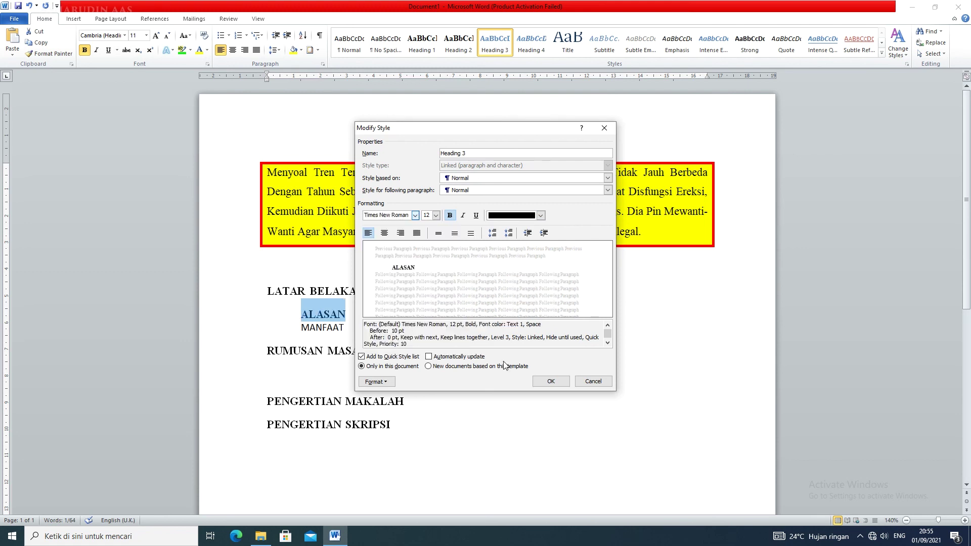
{"action": "left_click", "coordinate": [551, 382]}
{"action": "left_click", "coordinate": [381, 337]}
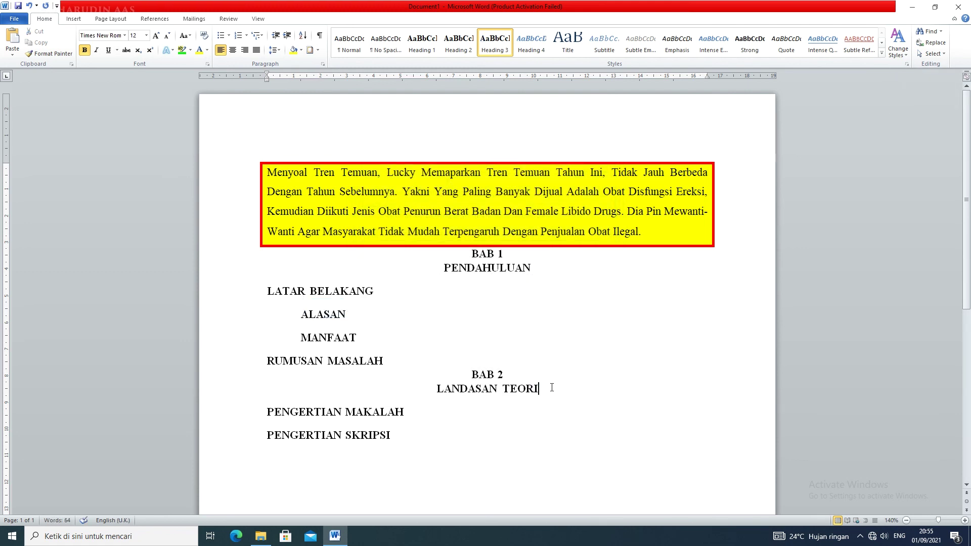
Step: Select the BAB 2 and LANDASAN TEORI lines and apply the Fancy style set to the document
{"action": "left_click_drag", "start_coordinate": [552, 387], "coordinate": [442, 375]}
{"action": "left_click", "coordinate": [422, 43]}
{"action": "left_click", "coordinate": [905, 53]}
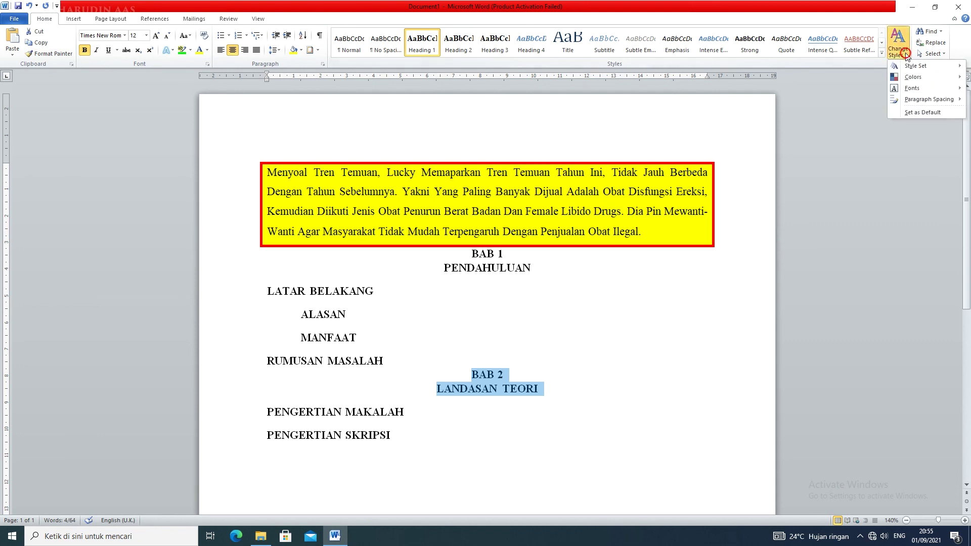
{"action": "mouse_move", "coordinate": [920, 65]}
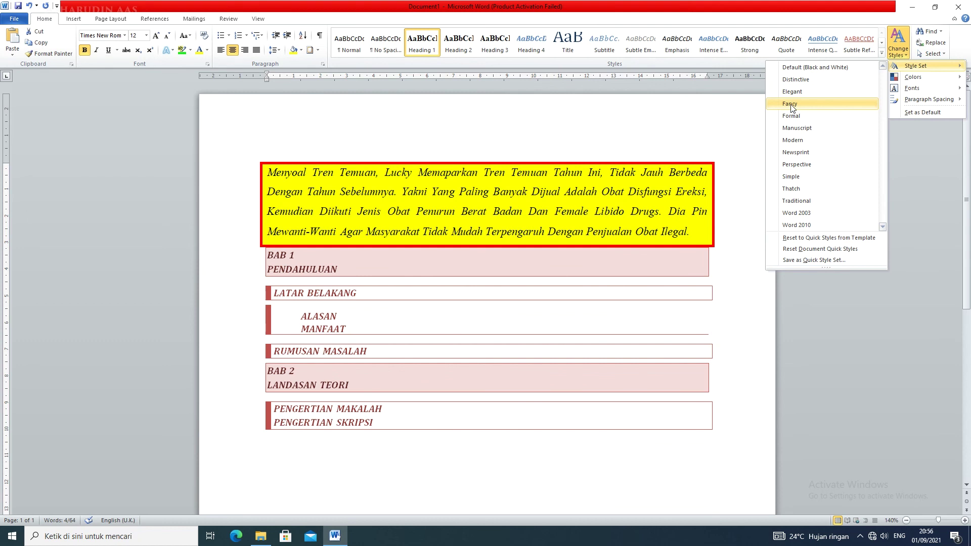
{"action": "left_click", "coordinate": [792, 104]}
Step: Inspect the restyled headings and subheadings, and undo the Fancy style set
{"action": "left_click", "coordinate": [482, 407]}
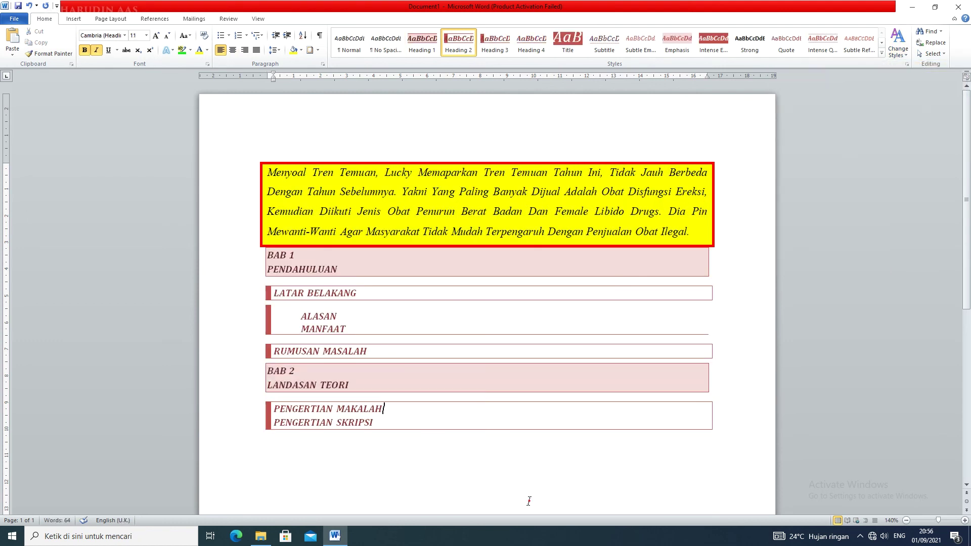
{"action": "left_click", "coordinate": [443, 373]}
{"action": "left_click", "coordinate": [460, 422]}
{"action": "left_click", "coordinate": [460, 397]}
{"action": "left_click", "coordinate": [443, 349]}
{"action": "left_click", "coordinate": [455, 408]}
{"action": "left_click", "coordinate": [408, 318]}
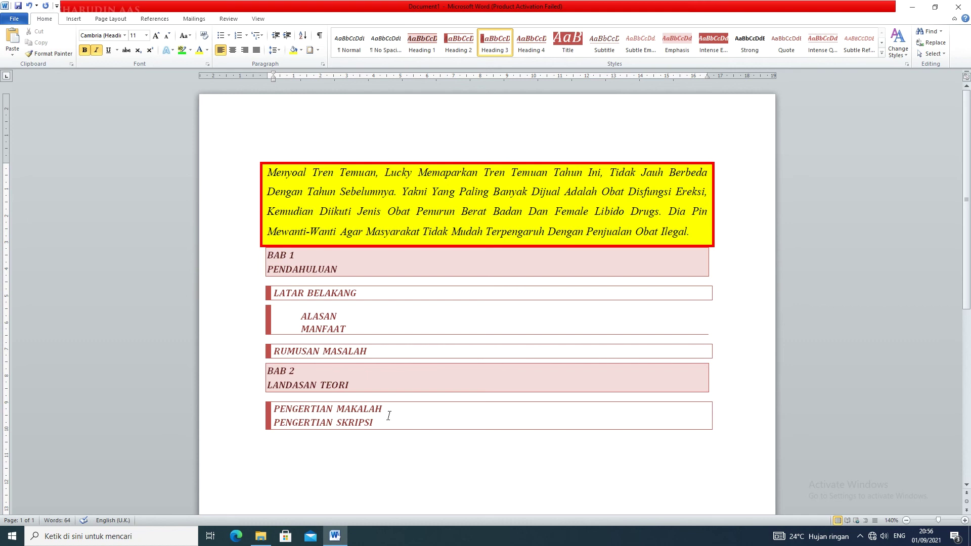
{"action": "key", "text": "ctrl+z"}
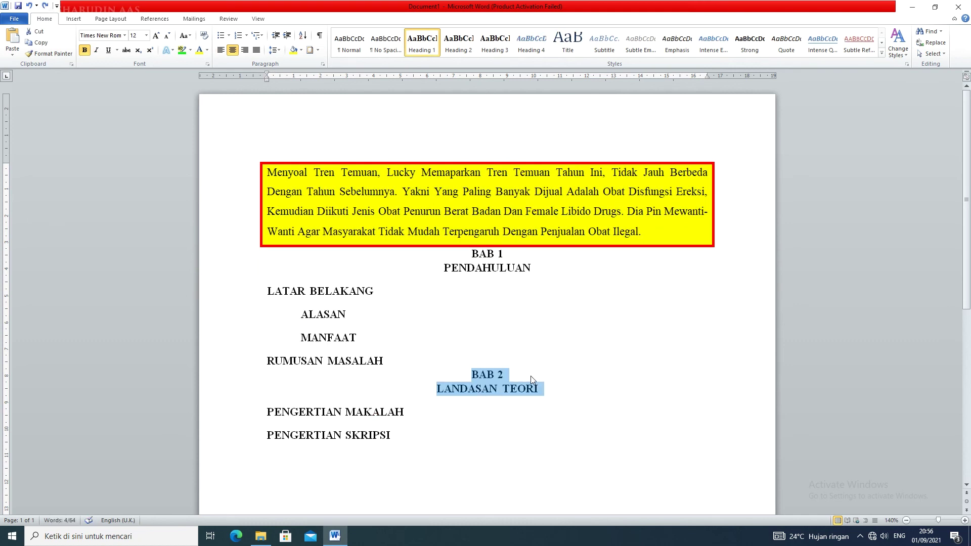
Step: Change the document's theme fonts to the built-in Aspect set
{"action": "left_click", "coordinate": [897, 50]}
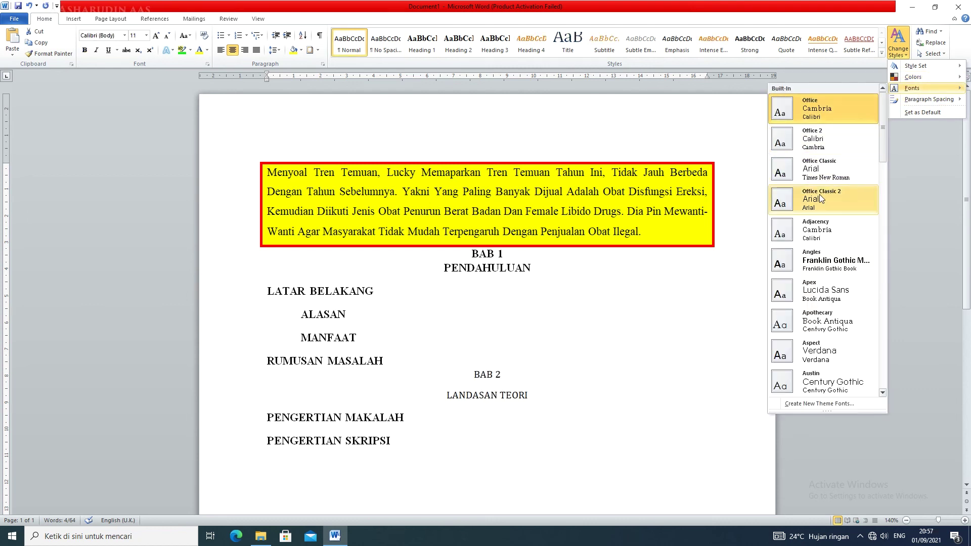
{"action": "left_click", "coordinate": [829, 340]}
Step: Set the document's built-in paragraph spacing to No Paragraph Space
{"action": "left_click", "coordinate": [903, 60]}
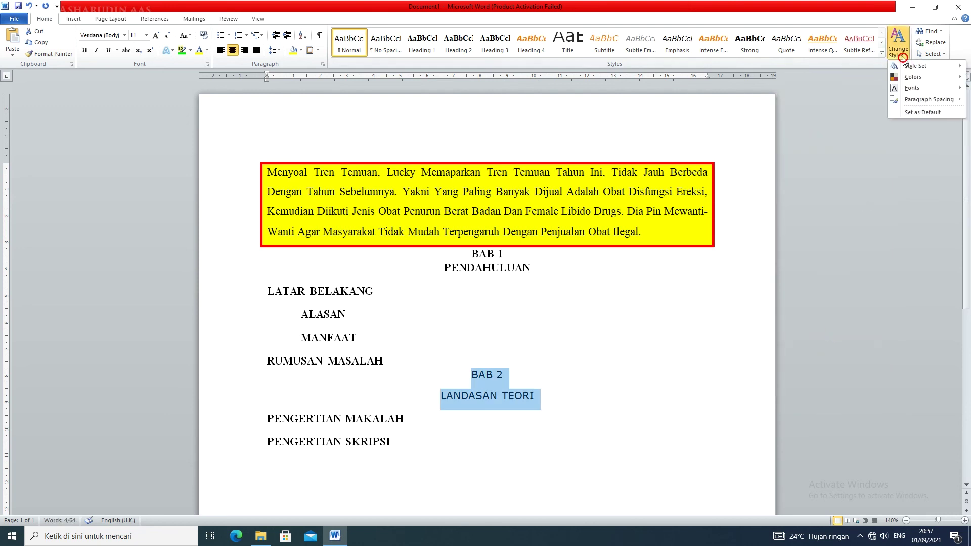
{"action": "mouse_move", "coordinate": [909, 104]}
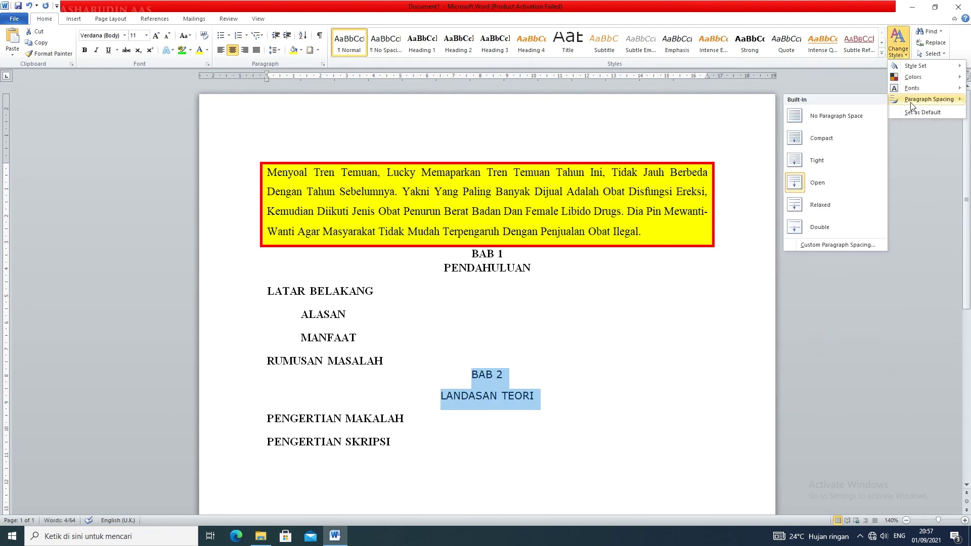
{"action": "left_click", "coordinate": [275, 51]}
{"action": "left_click", "coordinate": [275, 51]}
{"action": "left_click", "coordinate": [559, 282]}
{"action": "left_click_drag", "start_coordinate": [462, 374], "coordinate": [539, 400]}
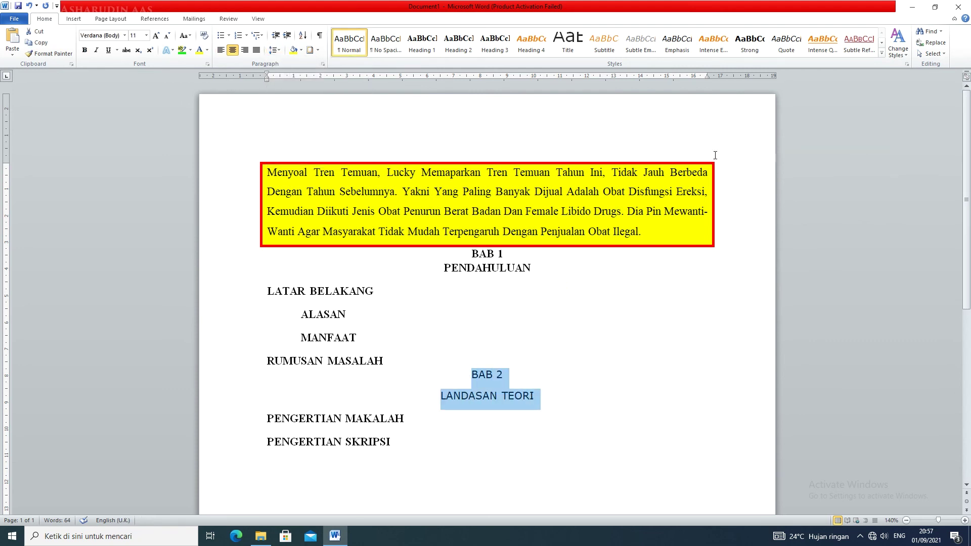
{"action": "left_click", "coordinate": [898, 44]}
{"action": "mouse_move", "coordinate": [910, 99]}
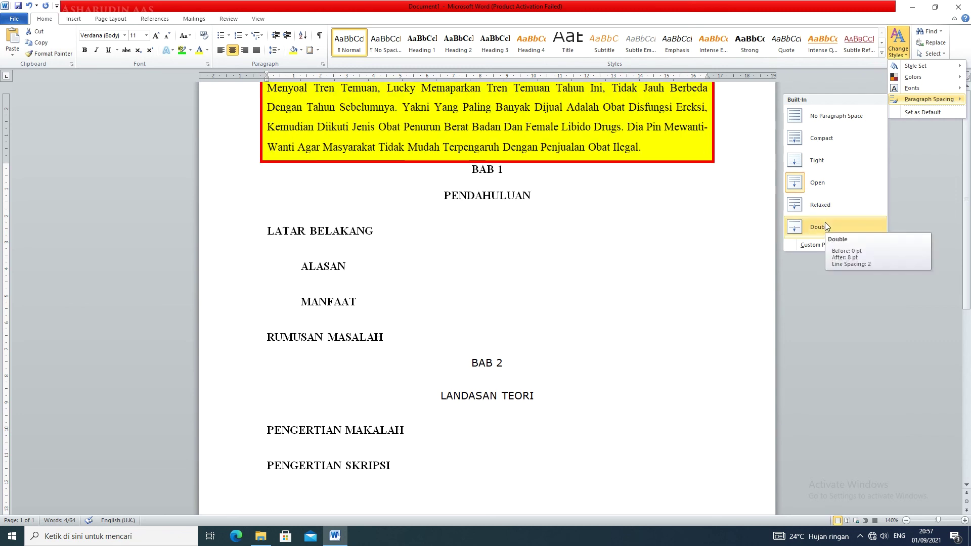
{"action": "left_click", "coordinate": [819, 118]}
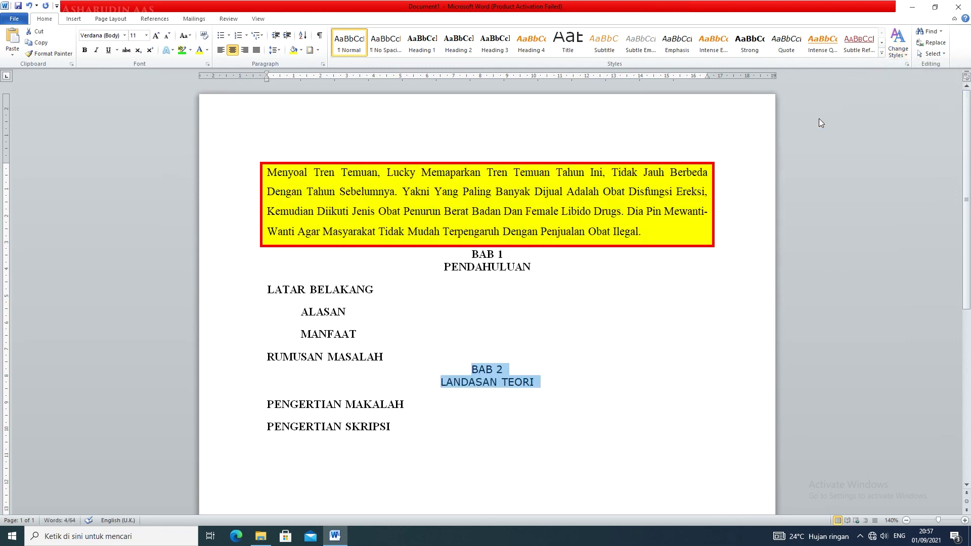
Step: Search the document for the word MANFAAT using the Find and Replace dialog
{"action": "left_click", "coordinate": [940, 31]}
{"action": "left_click", "coordinate": [934, 54]}
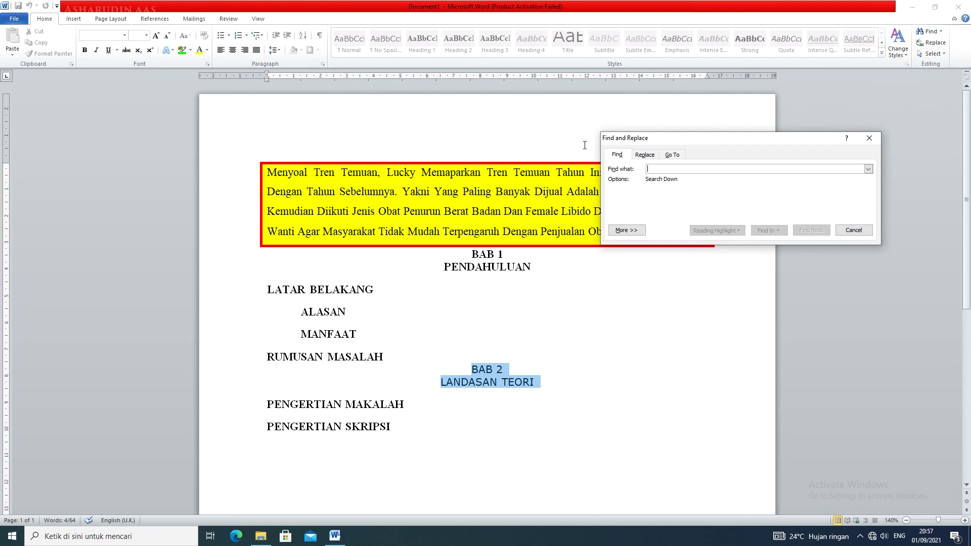
{"action": "left_click_drag", "start_coordinate": [734, 141], "coordinate": [781, 136]}
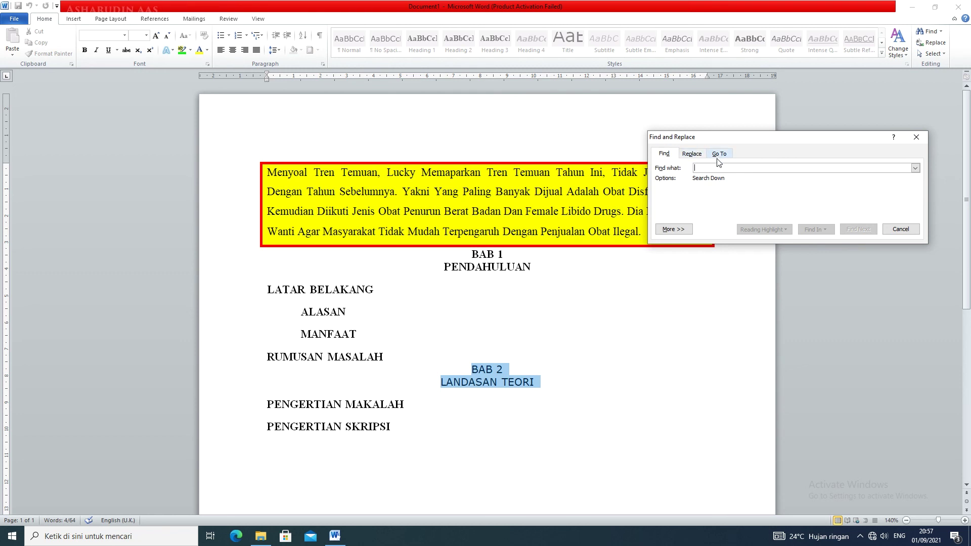
{"action": "type", "text": "MANFAAT"}
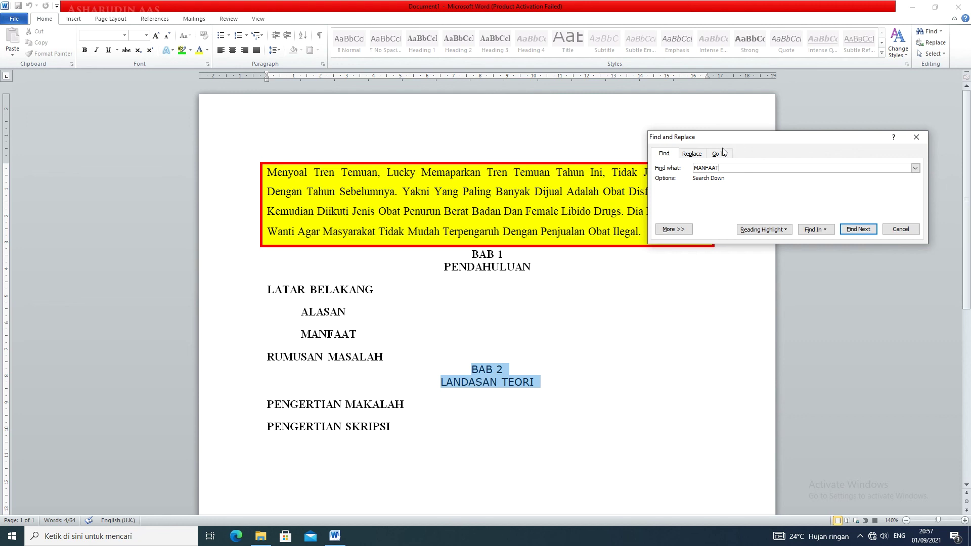
{"action": "key", "text": "Return"}
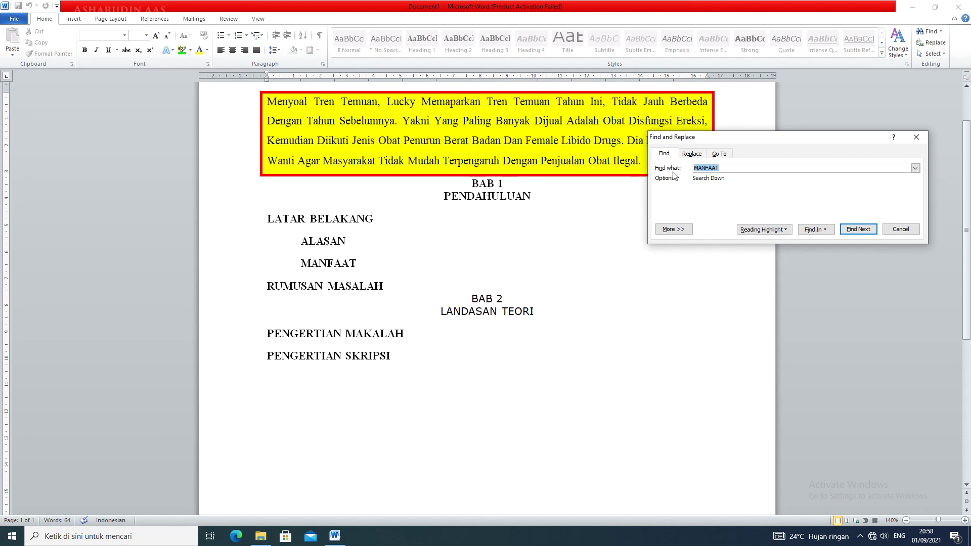
{"action": "left_click", "coordinate": [853, 231]}
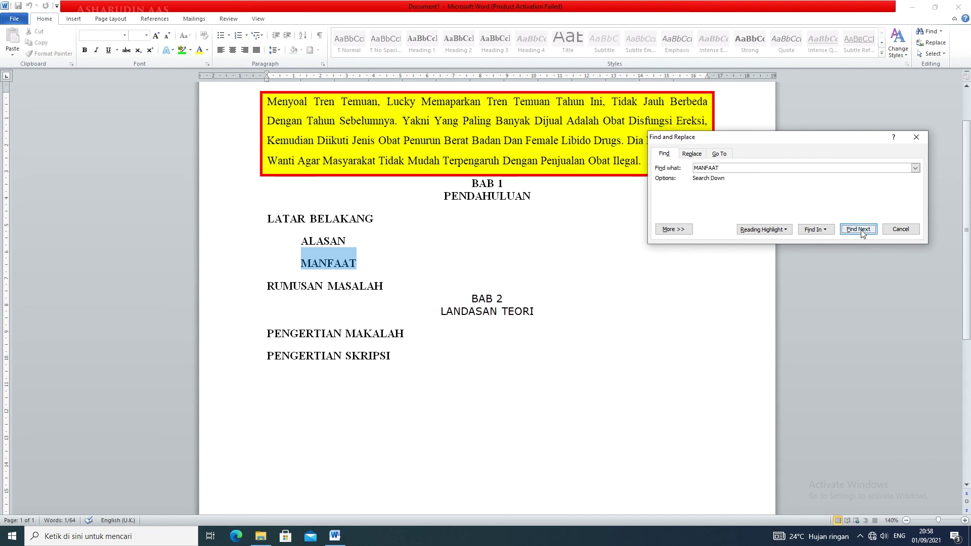
Step: Replace the word MANFAAT with KEGUNAAN in the subheading under LATAR BELAKANG
{"action": "left_click", "coordinate": [691, 154]}
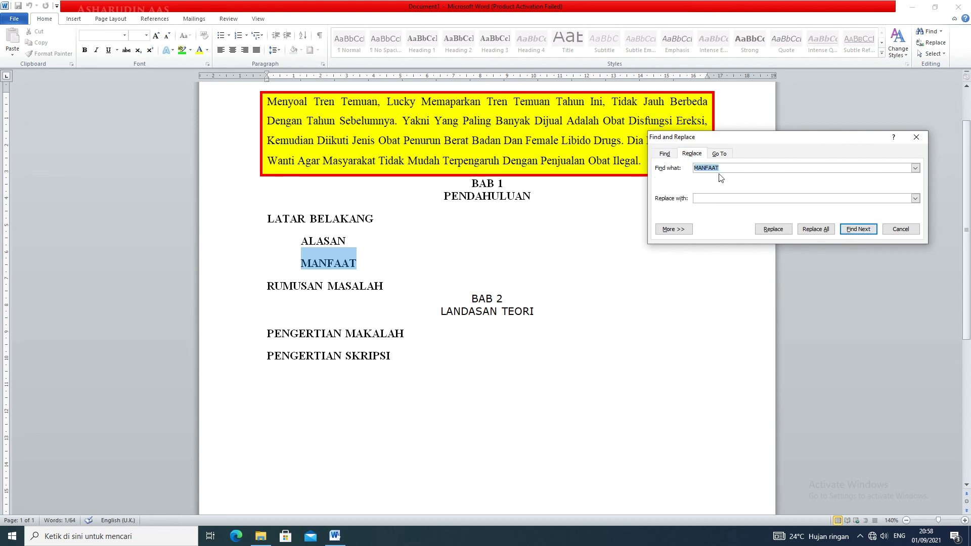
{"action": "left_click", "coordinate": [712, 200]}
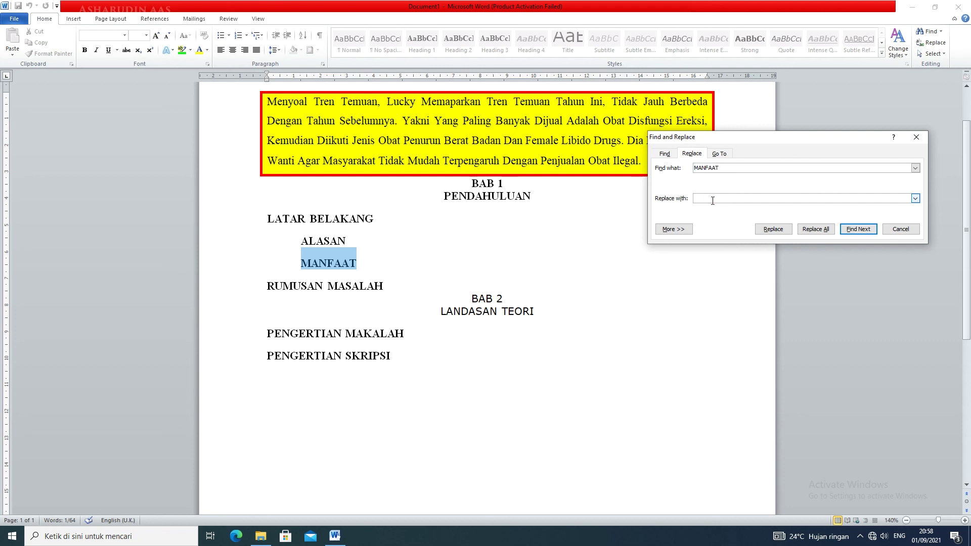
{"action": "type", "text": "KEGUNAAN"}
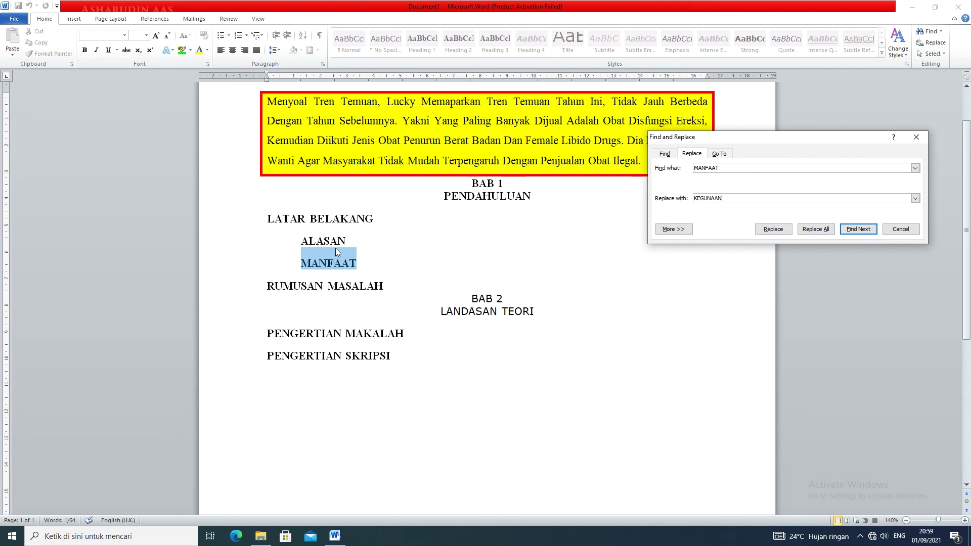
{"action": "left_click", "coordinate": [772, 229]}
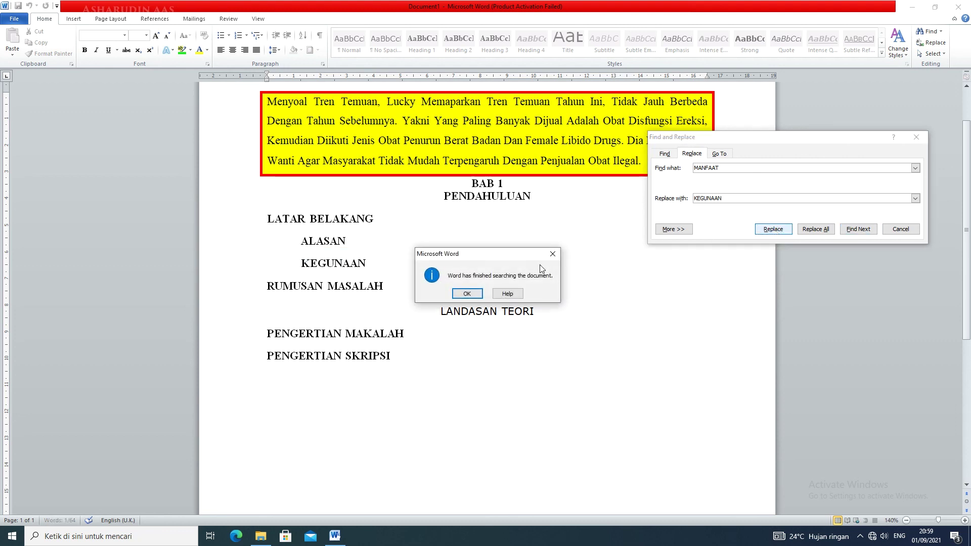
{"action": "left_click", "coordinate": [474, 294]}
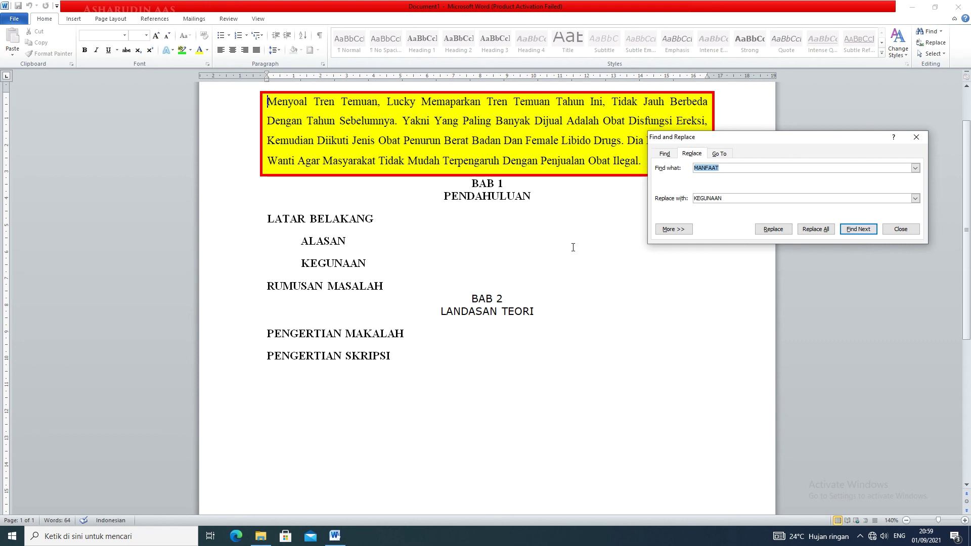
Step: Look over the Go To options in the Find and Replace dialog and close the dialog
{"action": "left_click", "coordinate": [719, 154]}
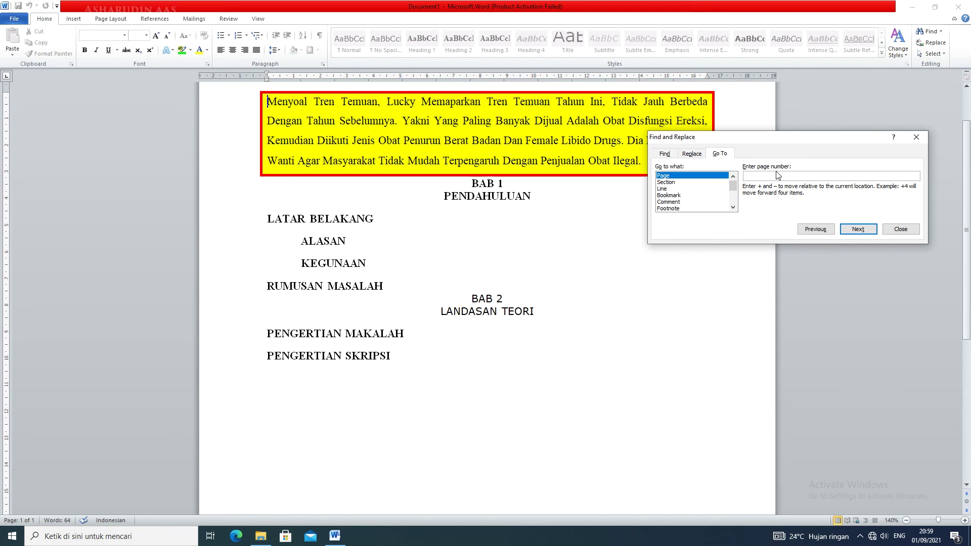
{"action": "scroll", "coordinate": [648, 306], "scroll_direction": "down", "scroll_amount": 3}
{"action": "scroll", "coordinate": [648, 305], "scroll_direction": "up", "scroll_amount": 3}
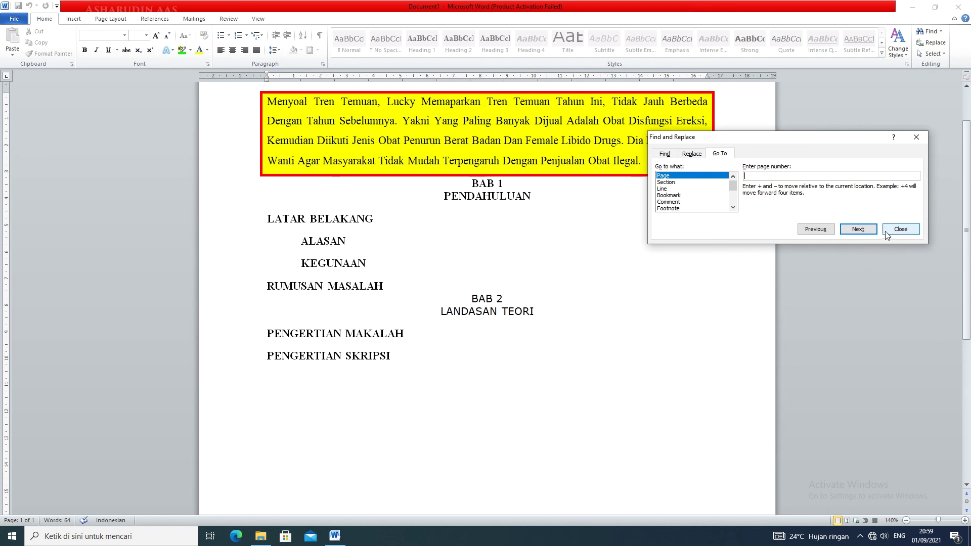
{"action": "left_click", "coordinate": [895, 230]}
Step: Select the whole document and deselect it, and briefly highlight the PENDAHULUAN and LATAR BELAKANG headings before clearing that selection
{"action": "left_click", "coordinate": [930, 53]}
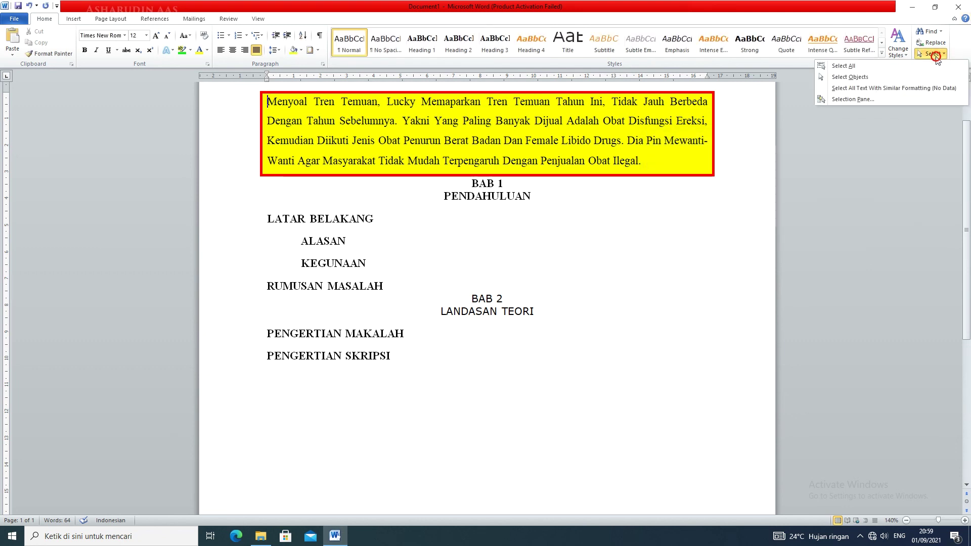
{"action": "left_click", "coordinate": [849, 65]}
{"action": "left_click", "coordinate": [587, 327]}
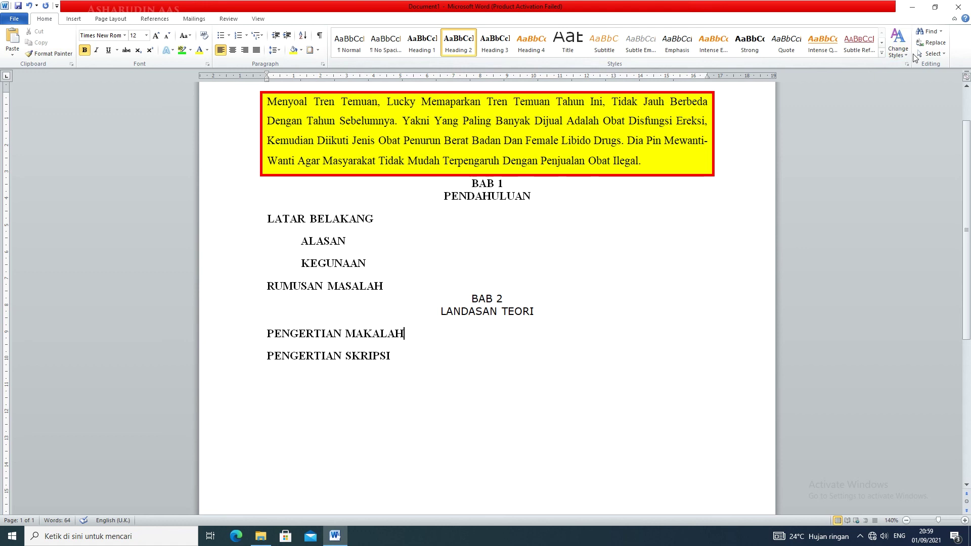
{"action": "left_click_drag", "start_coordinate": [261, 229], "coordinate": [256, 197]}
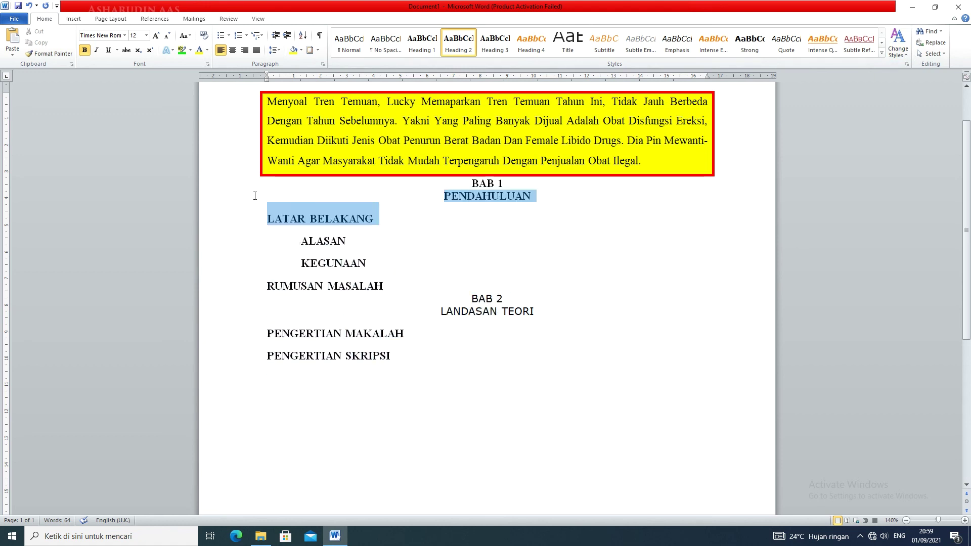
{"action": "left_click", "coordinate": [573, 285]}
{"action": "scroll", "coordinate": [572, 283], "scroll_direction": "up", "scroll_amount": 2}
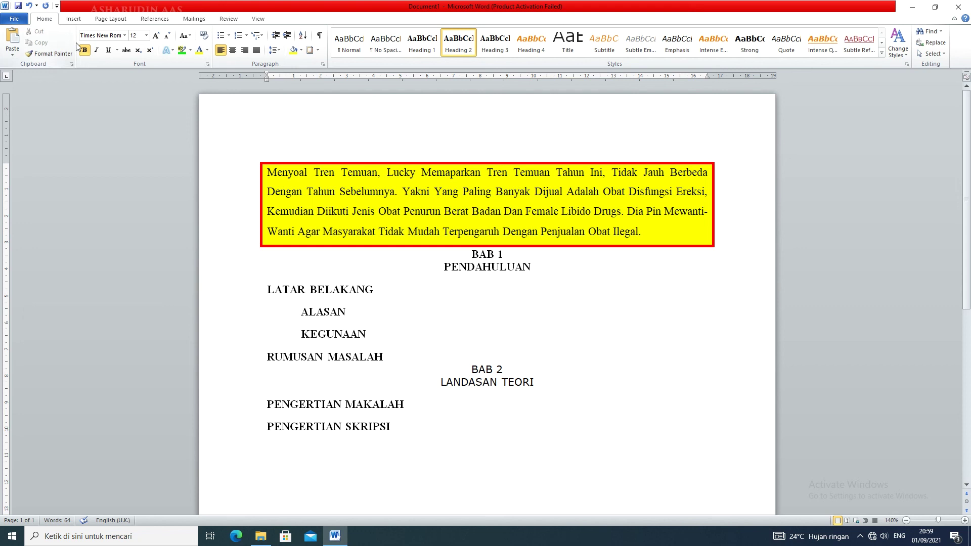
{"action": "left_click", "coordinate": [78, 21]}
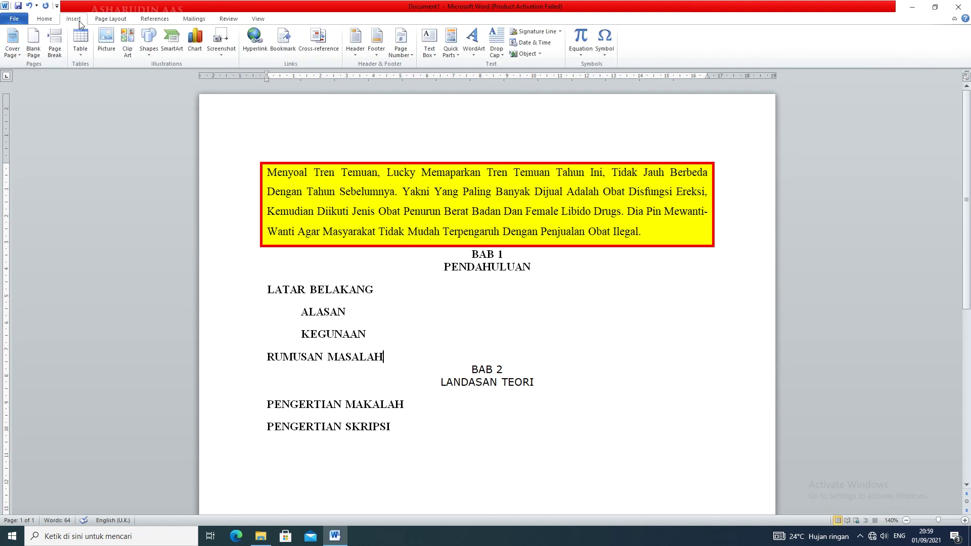
{"action": "left_click", "coordinate": [44, 18]}
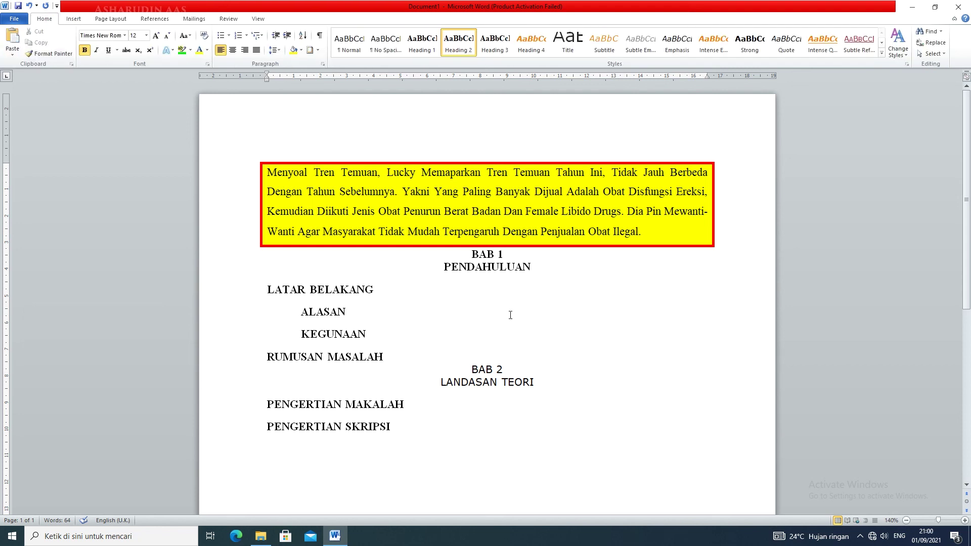